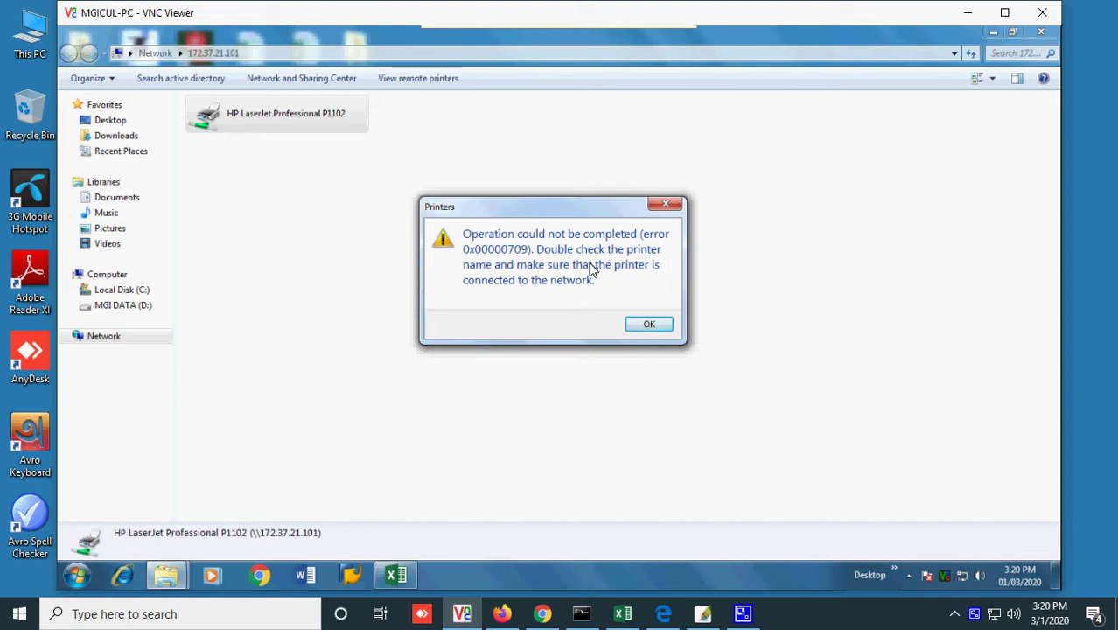
- Launch Notepad on the remote PC from the Run prompt
key("super+r")
type("note")
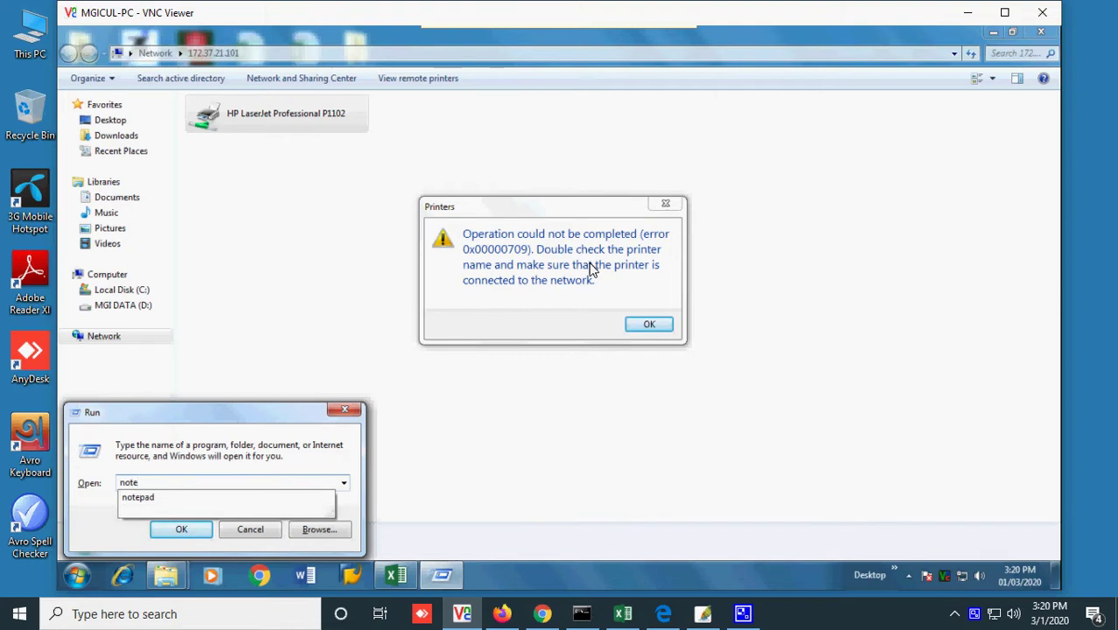
key("Down")
key("Return")
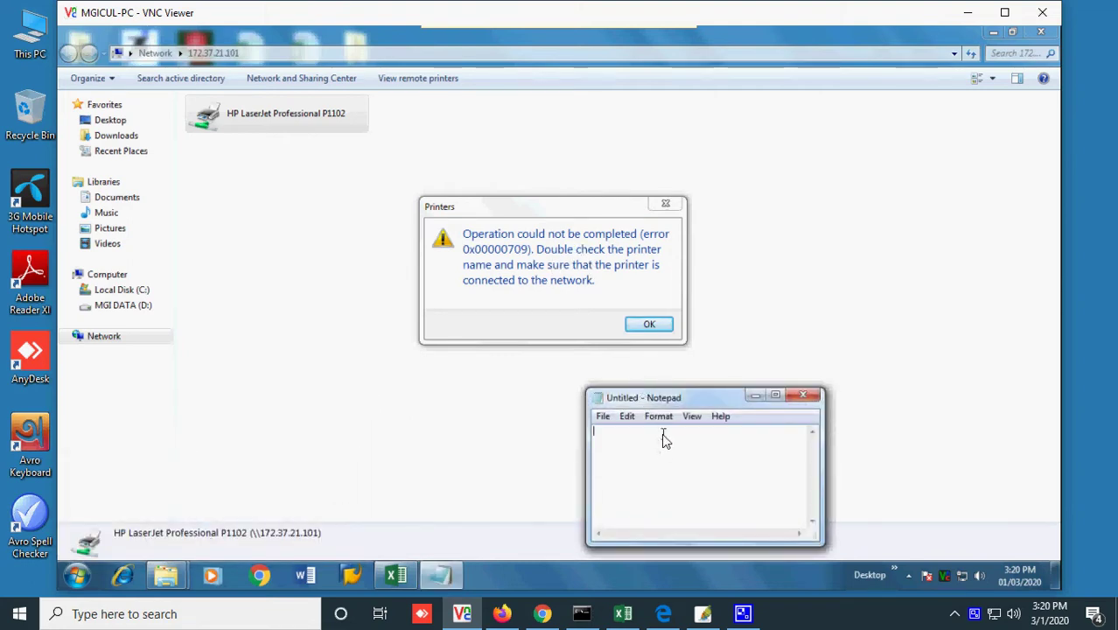
- Type 'Operation could not be completed (error 0x00000709)', fix the typos, and select it all
type("Operation coul")
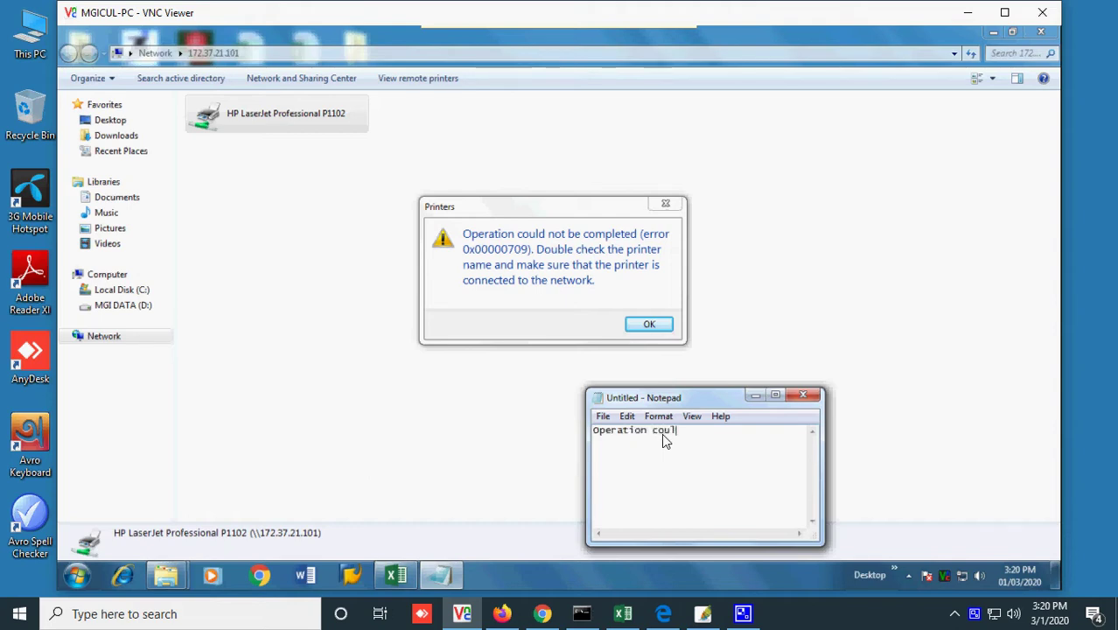
type("d noit")
key("BackSpace")
key("BackSpace")
key("BackSpace")
type("t be completed (e")
type("rror")
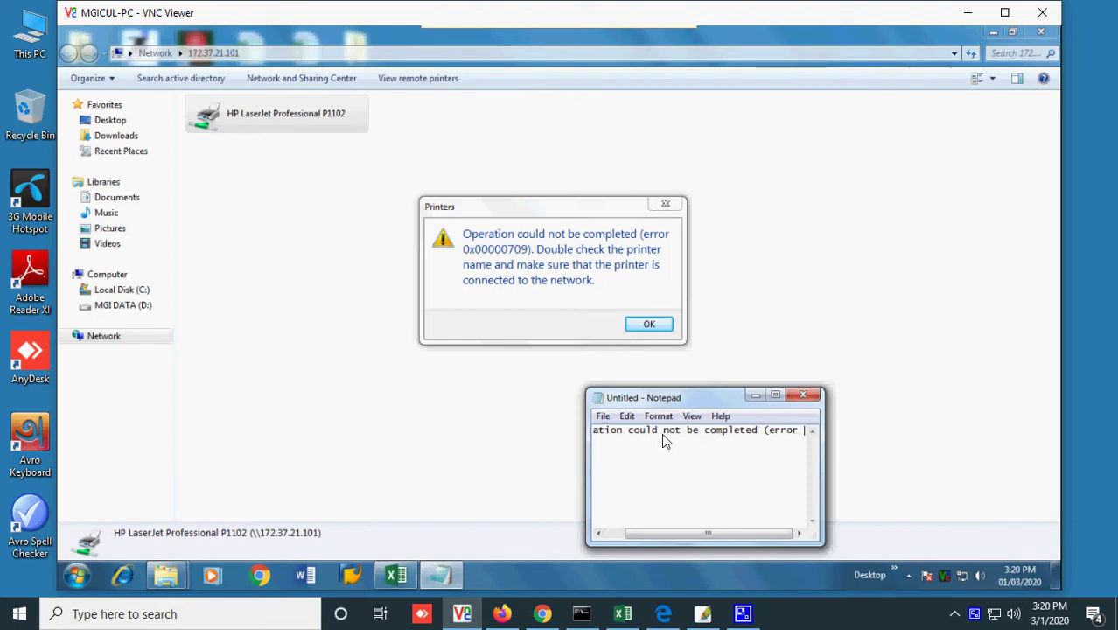
type(" 0X")
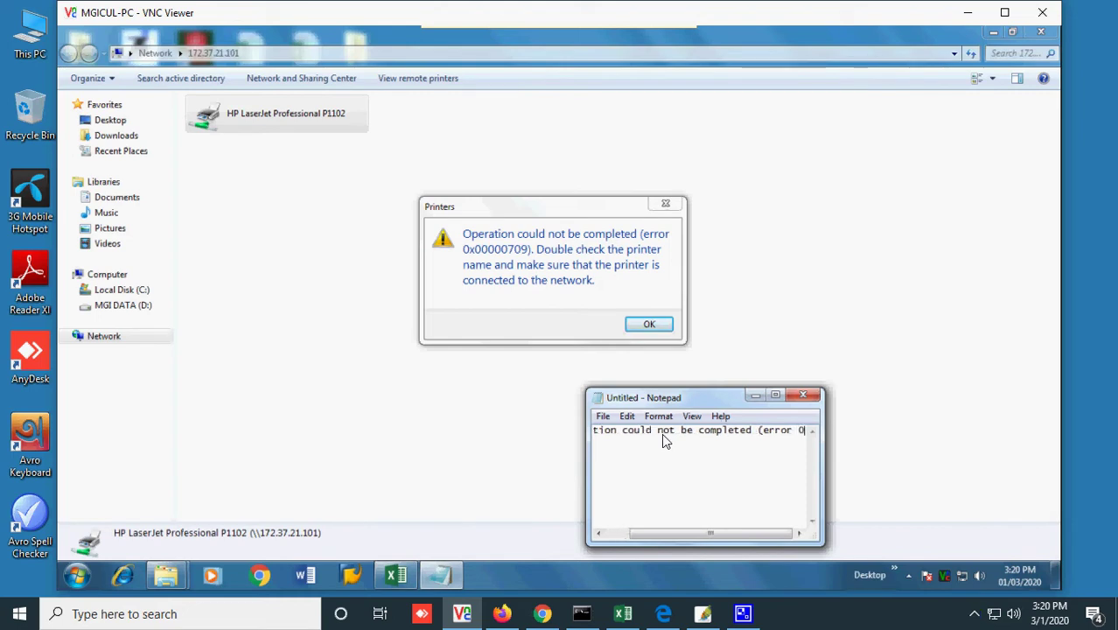
key("BackSpace")
type("x")
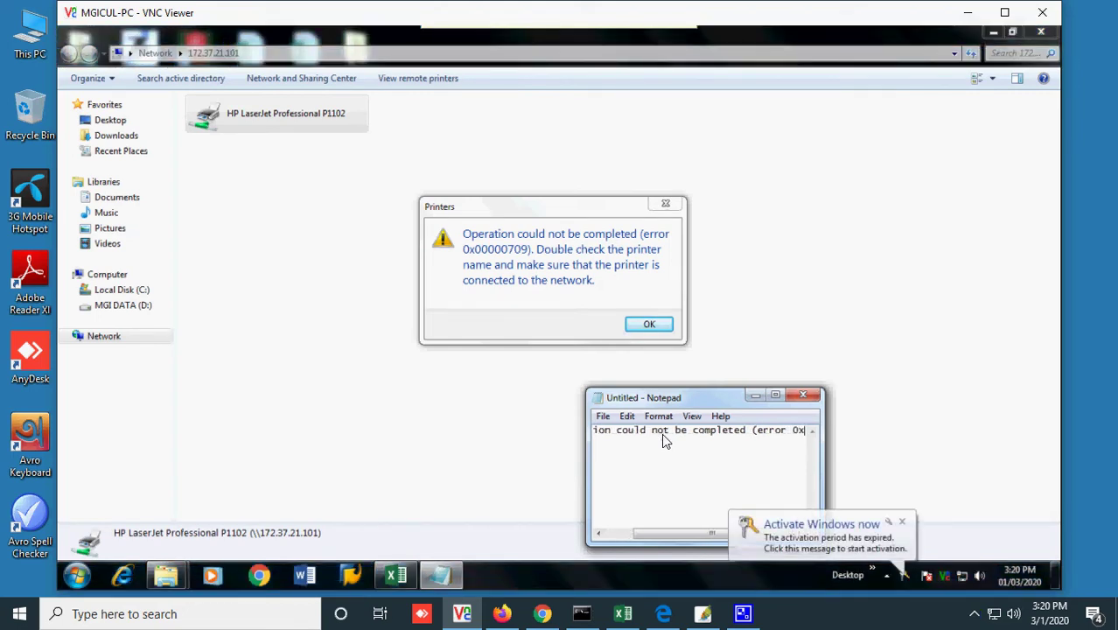
type("0000")
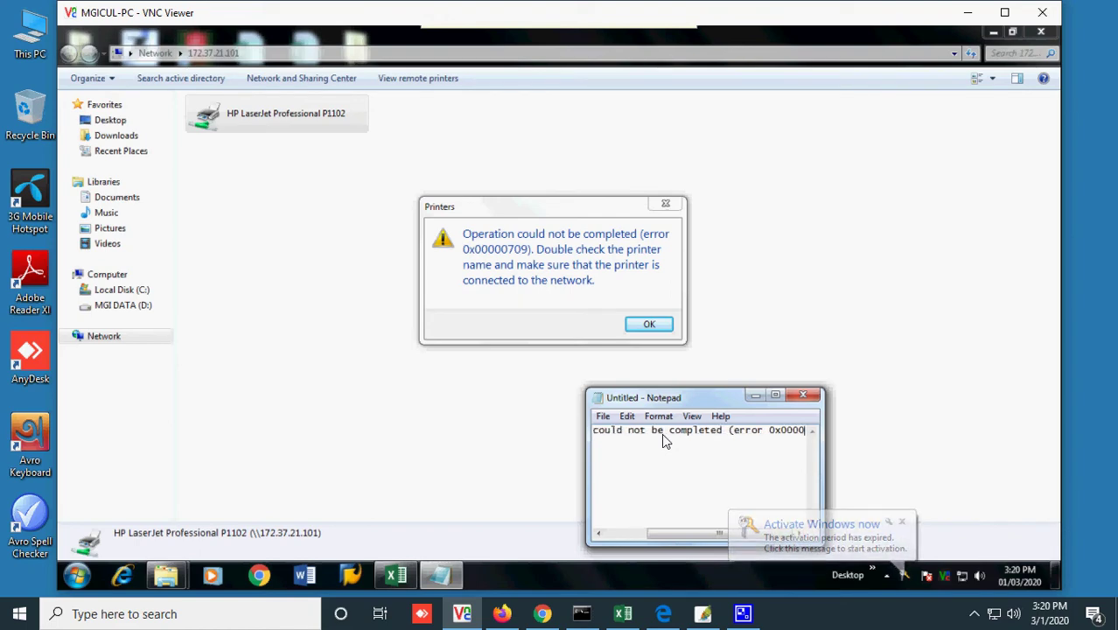
type("0709")
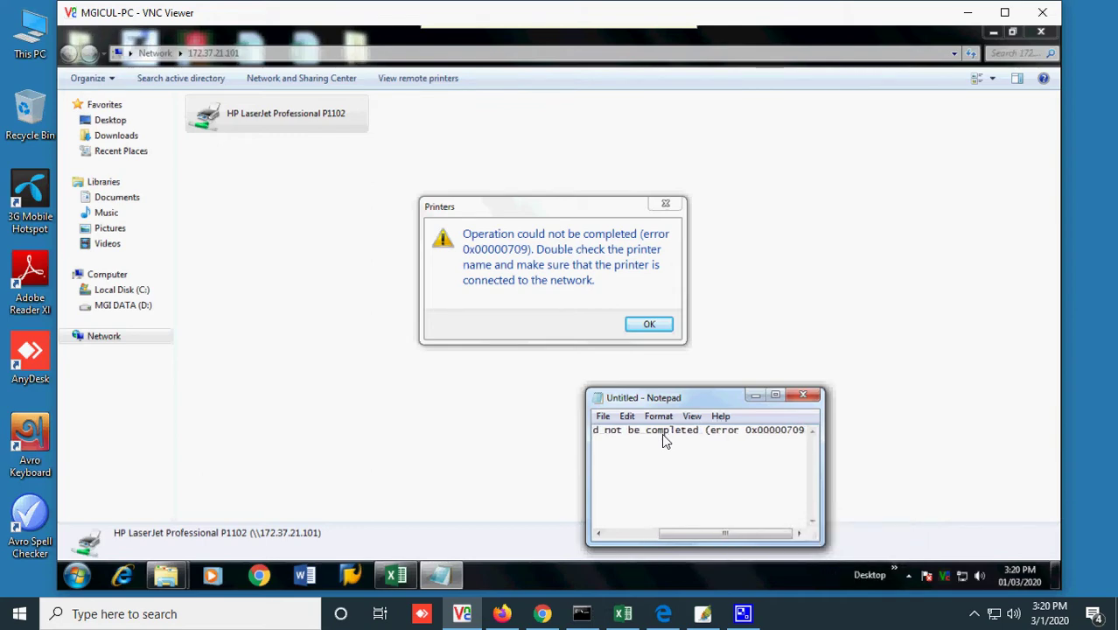
type(")")
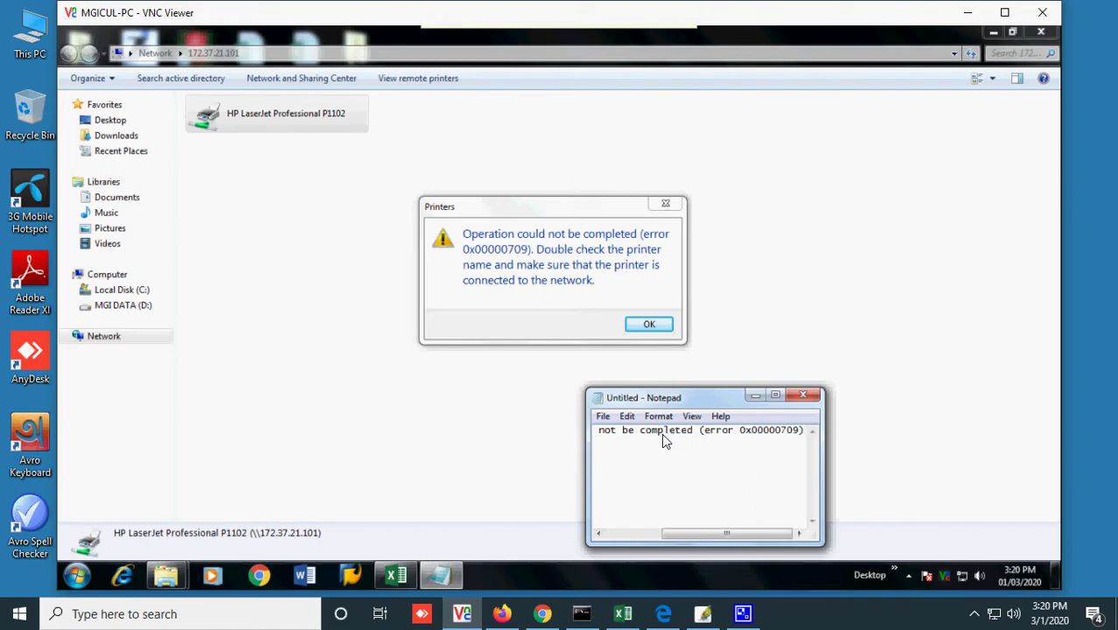
key("ctrl+a")
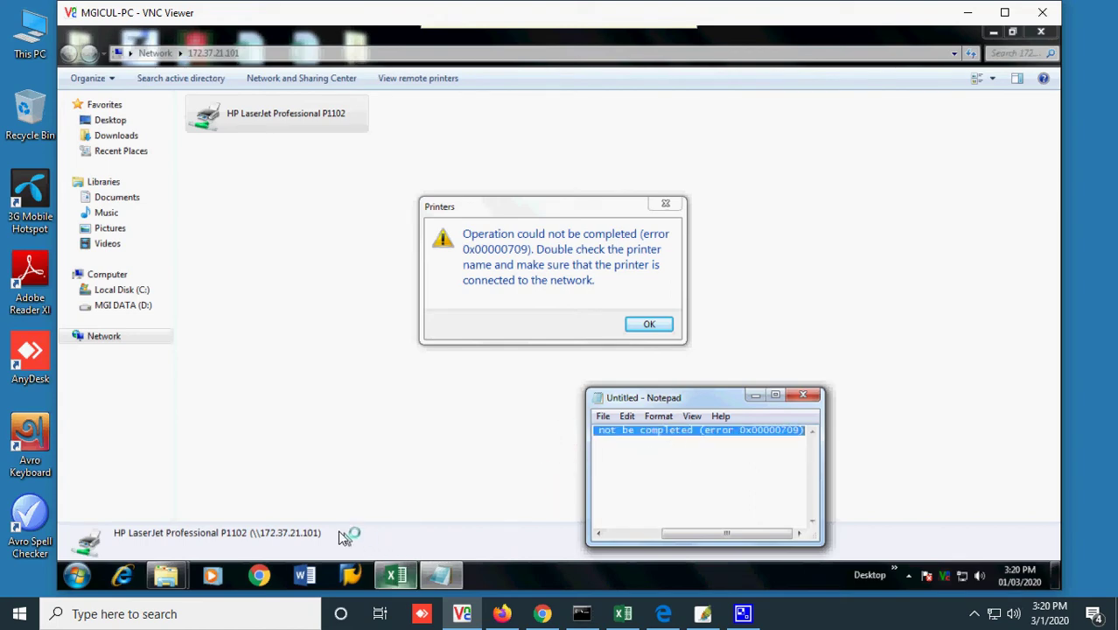
left_click(77, 574)
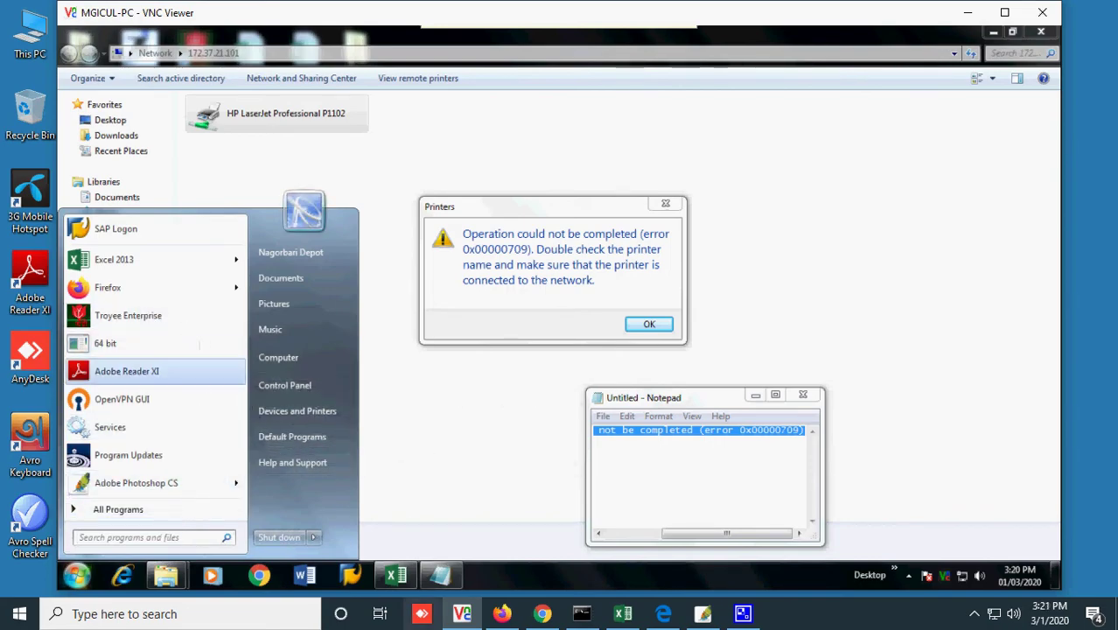
- Search Google in a new Firefox tab for the pasted 0x00000709 error message
left_click(501, 613)
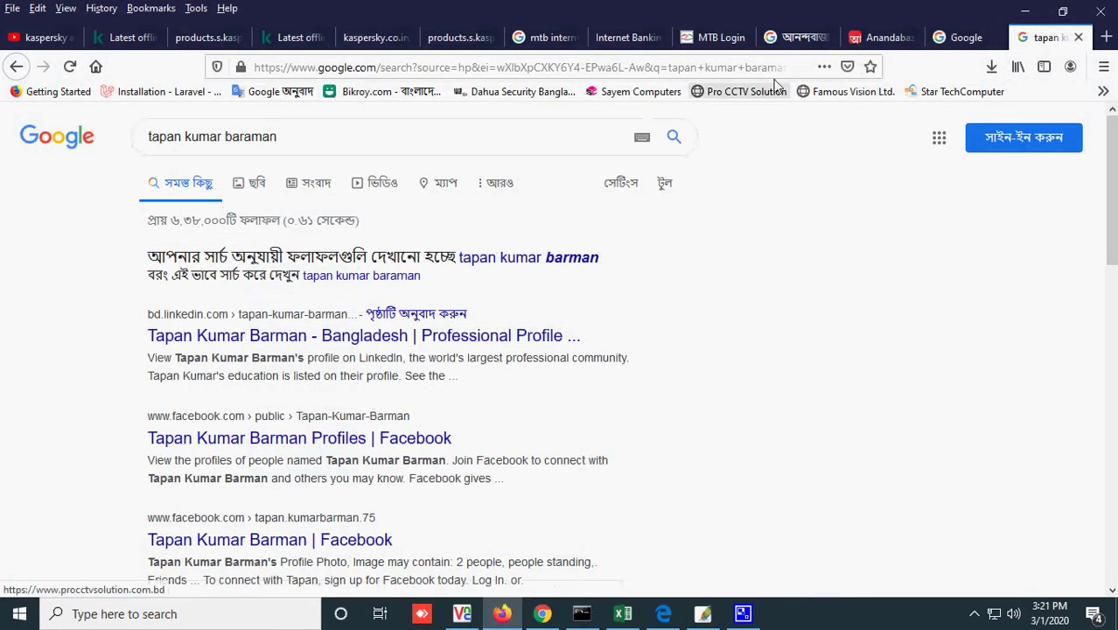
key("ctrl+t")
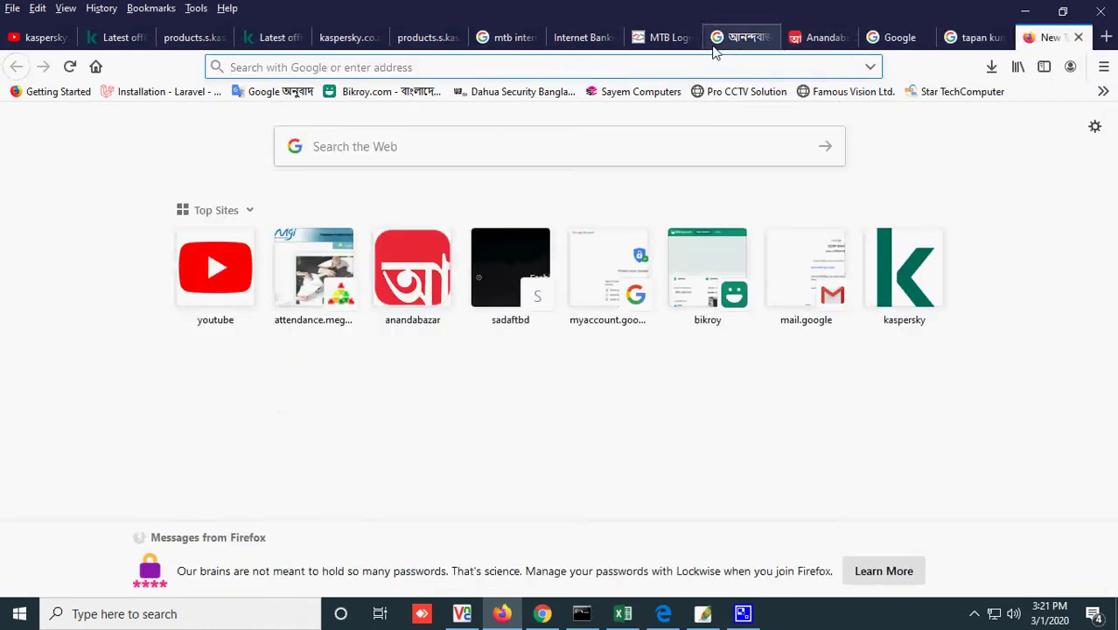
type("w")
key("Return")
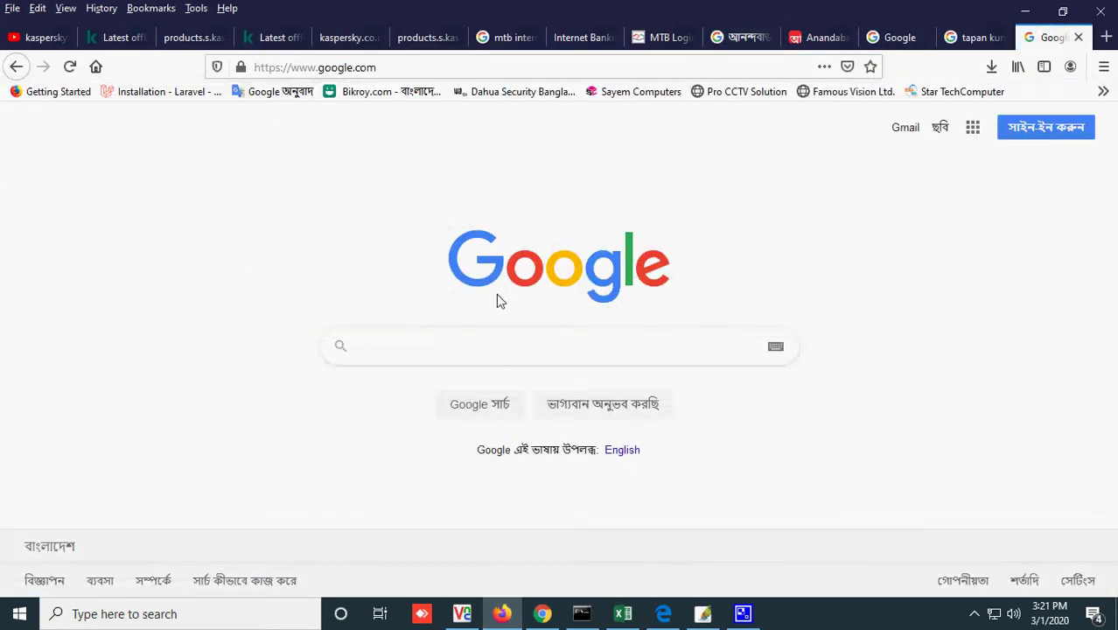
type("Operation could not be completed (error 0x00000709)")
key("Return")
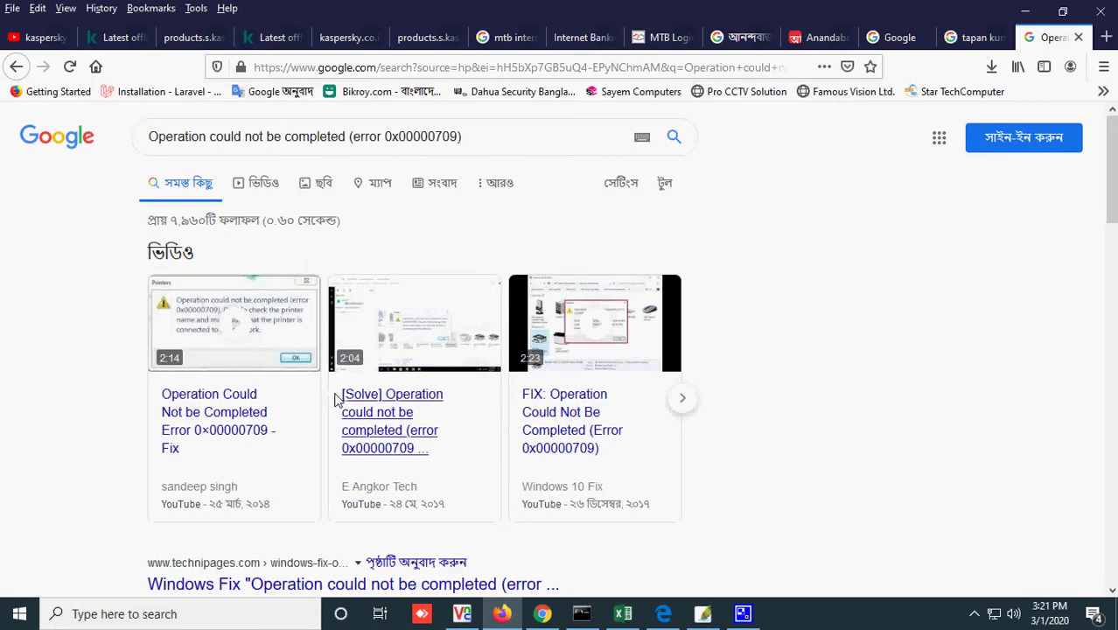
- Open the Technipages fix article from the results in a new tab
scroll(358, 440, "down", 2)
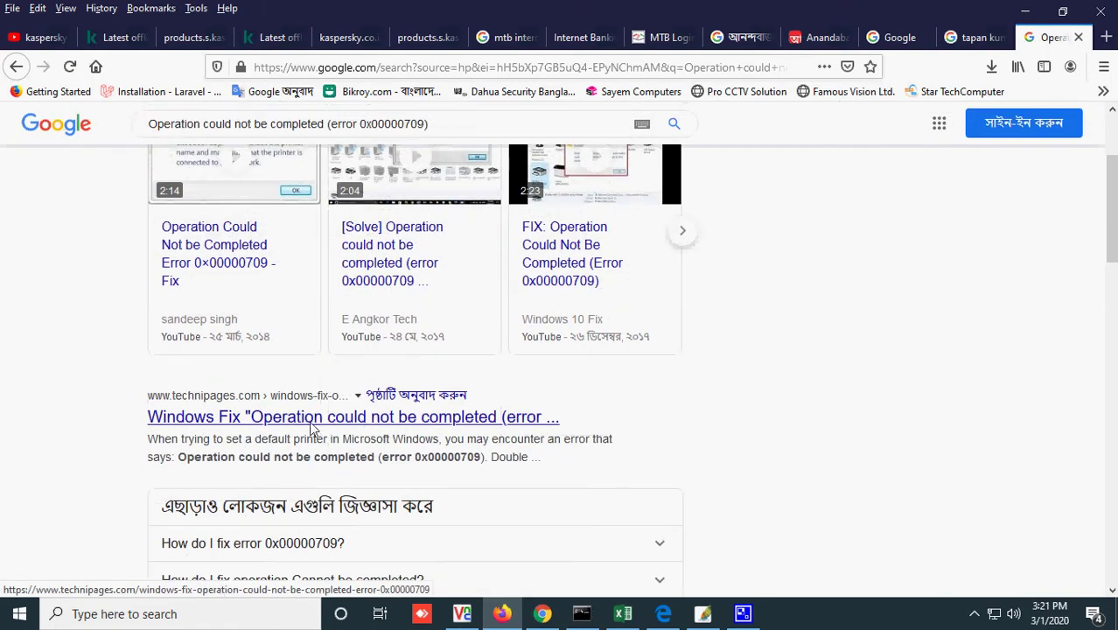
right_click(293, 424)
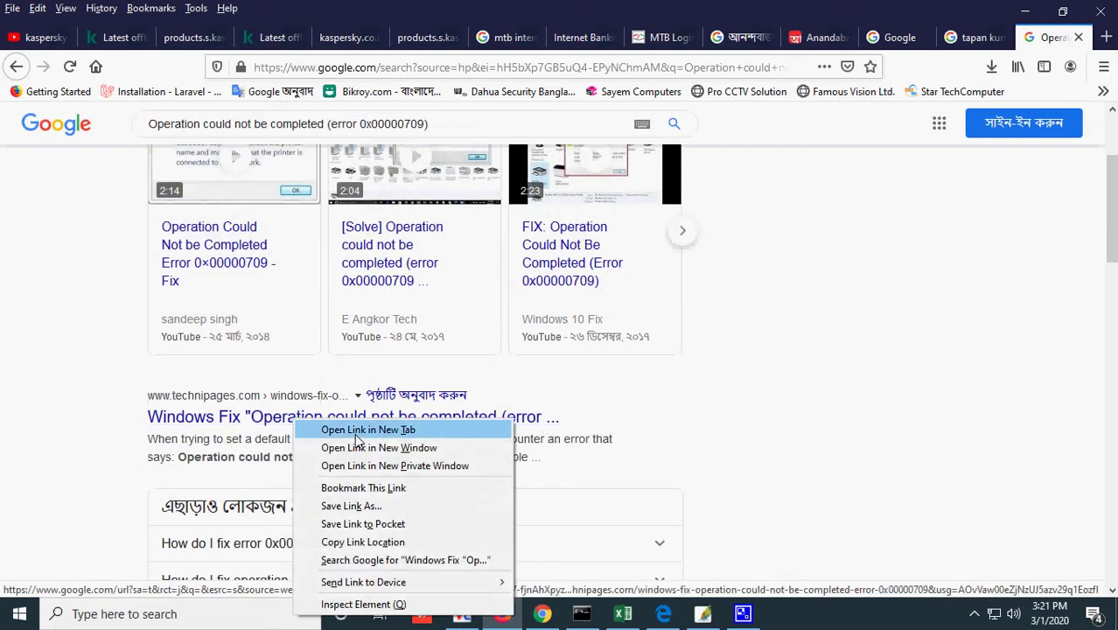
left_click(307, 429)
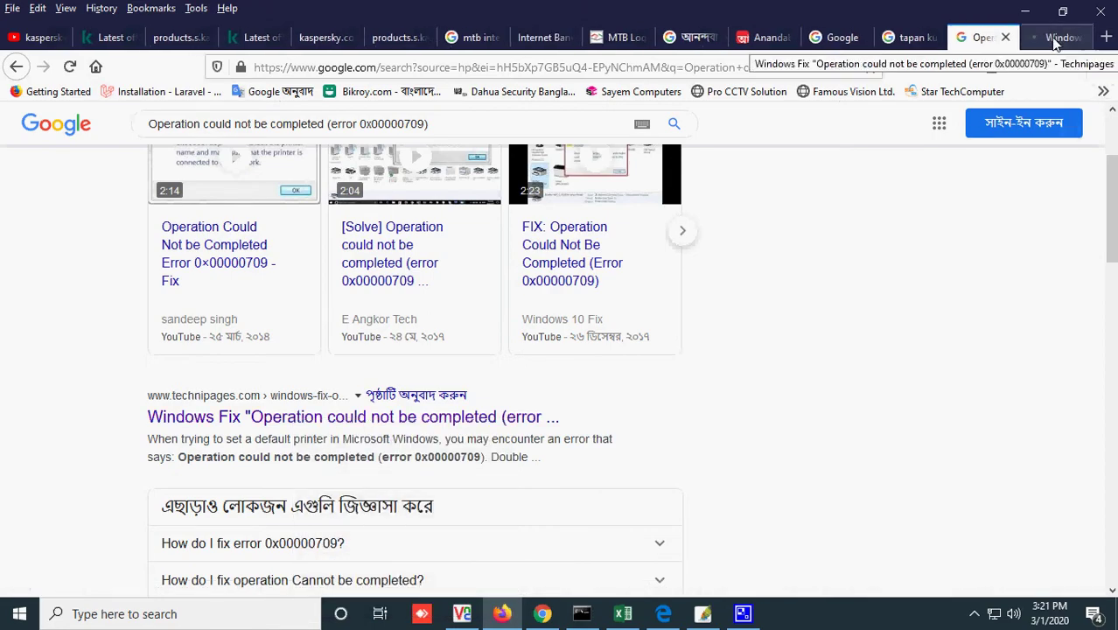
left_click(1056, 39)
- Scroll to the article's numbered fix steps and highlight part of the HKEY_CURRENT_USER path
scroll(645, 333, "down", 4)
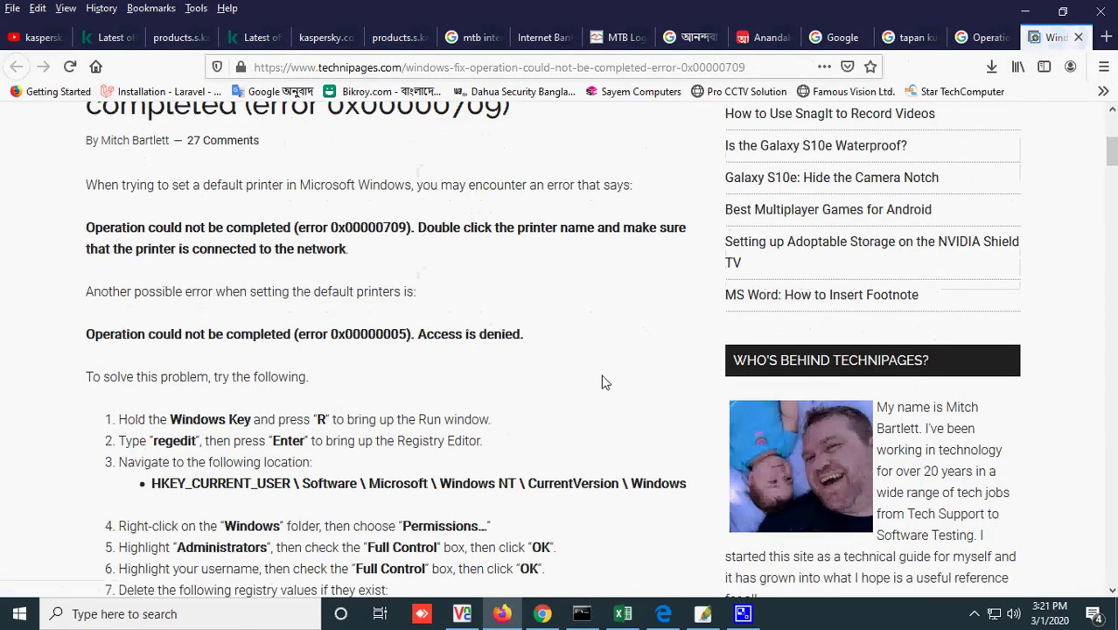
scroll(331, 461, "down", 1)
scroll(330, 461, "down", 1)
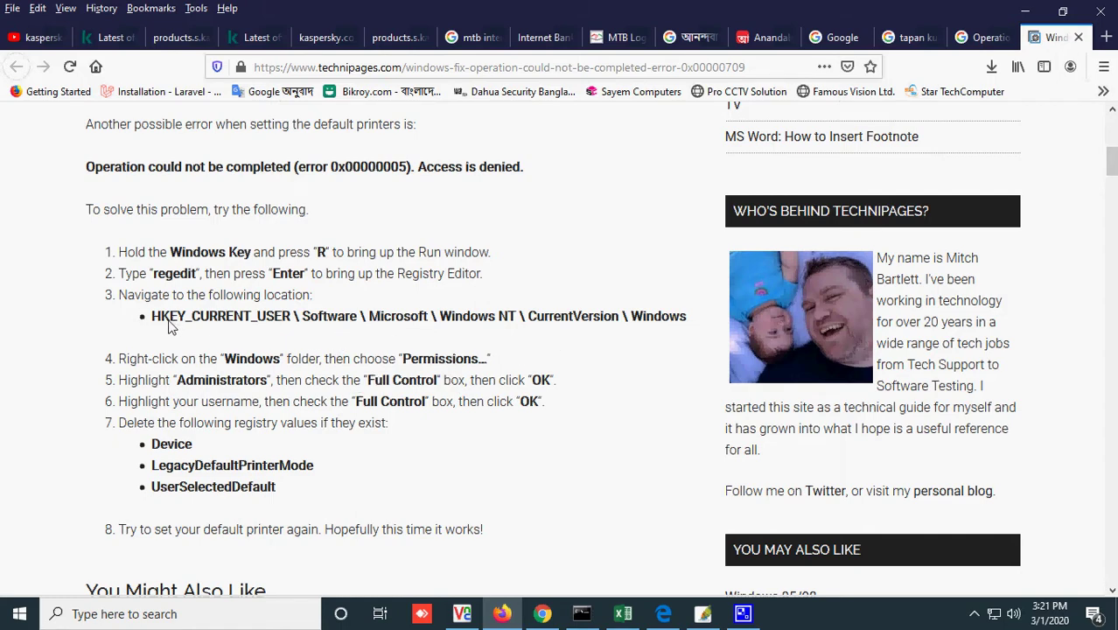
left_click_drag(189, 322, 320, 325)
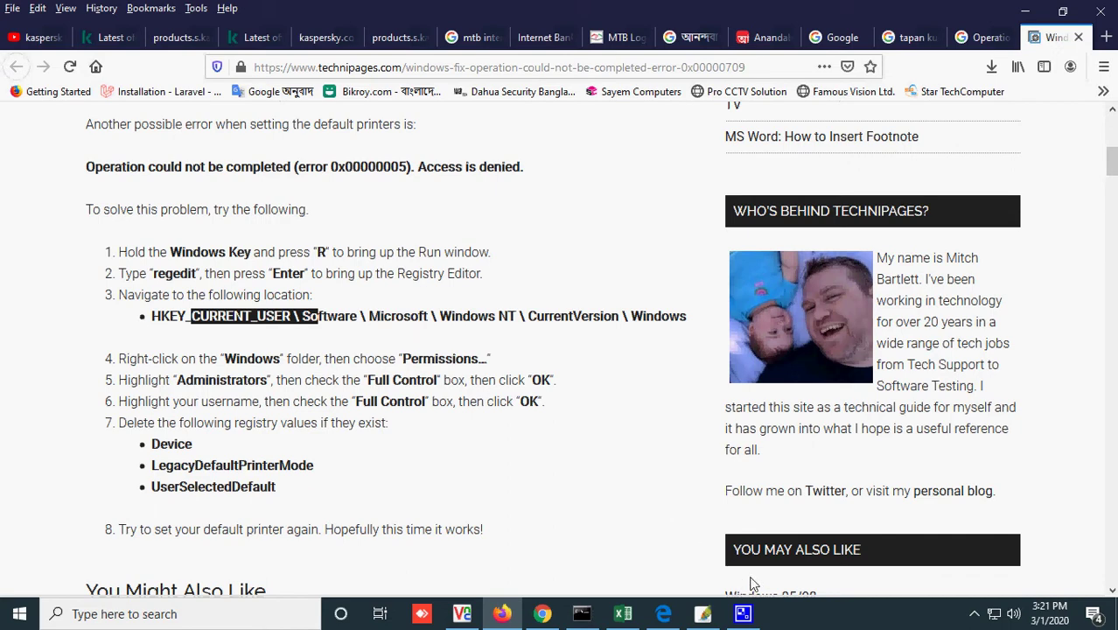
left_click(480, 619)
- Start Registry Editor with regedit, check the article, and bring Registry Editor back to front
key("super+r")
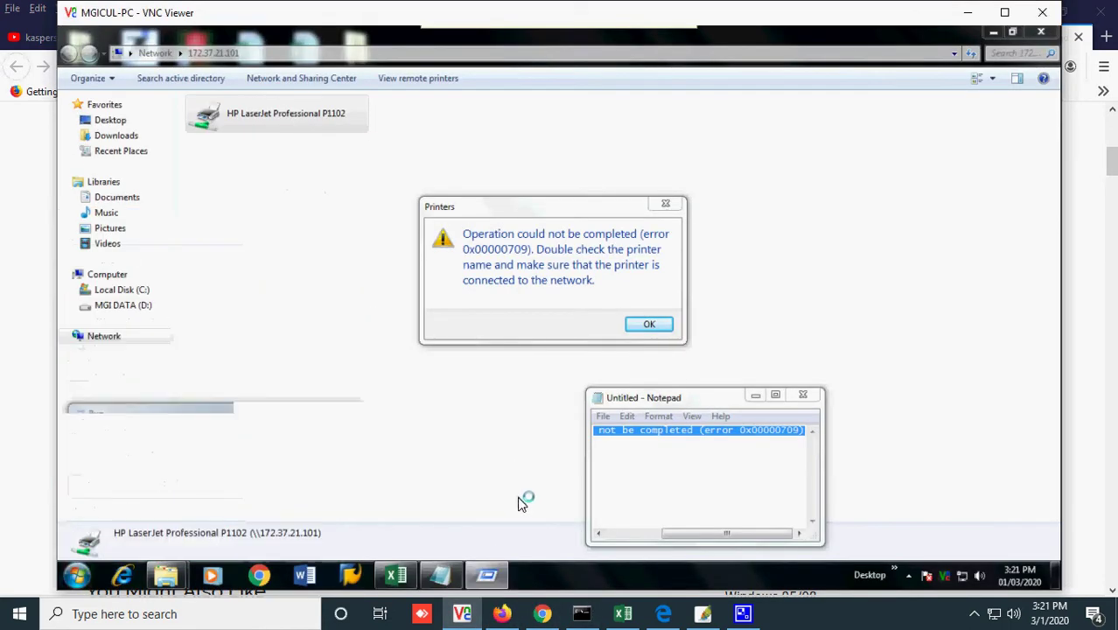
type("regedit")
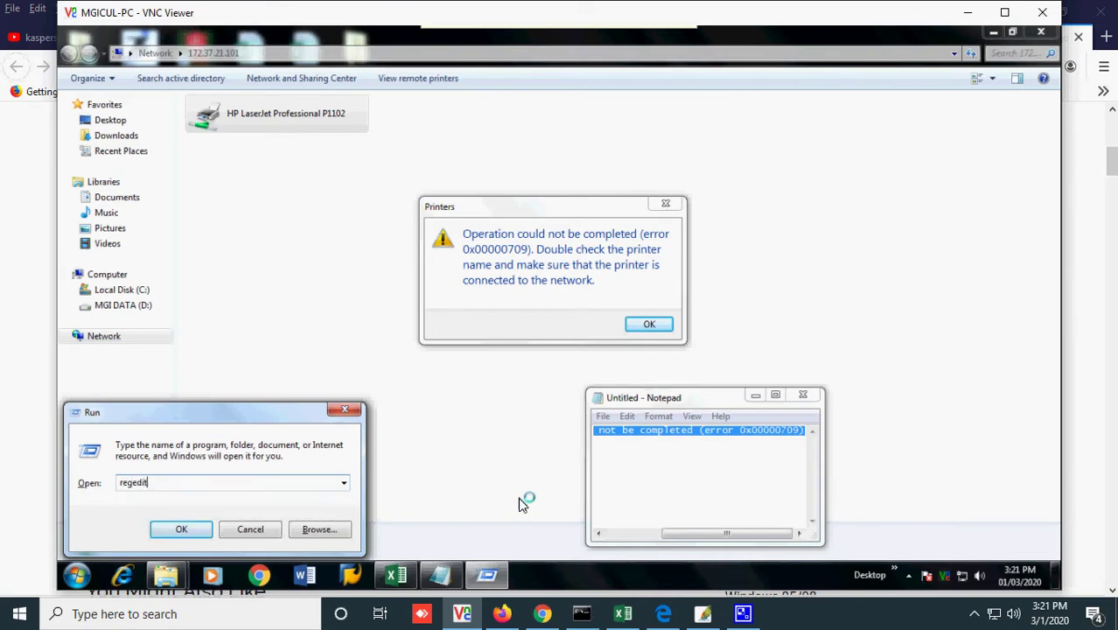
key("Return")
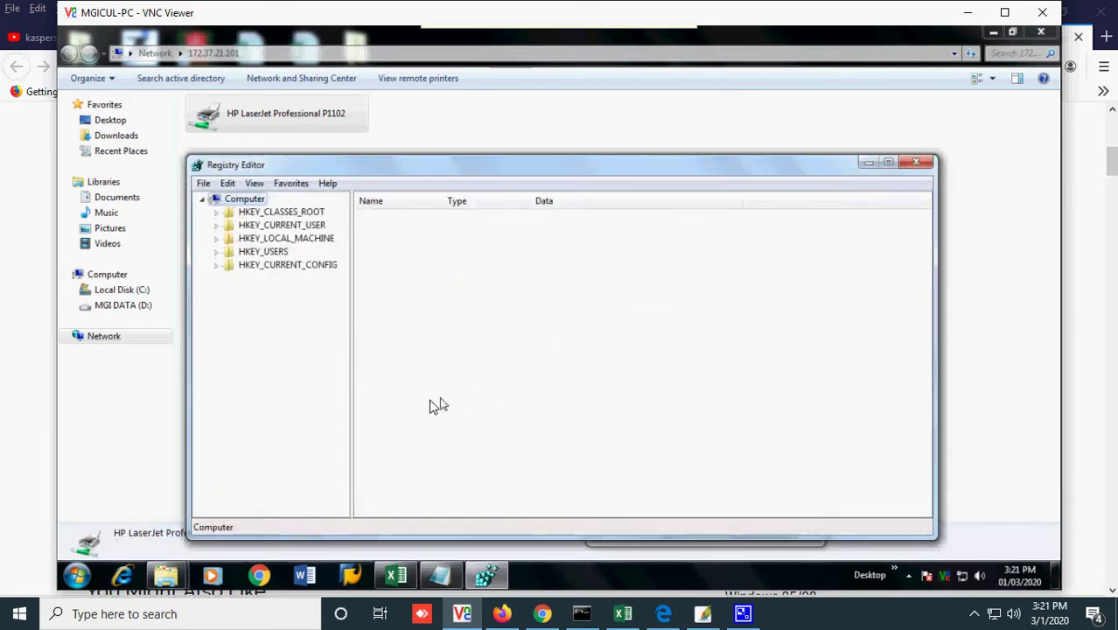
left_click(502, 613)
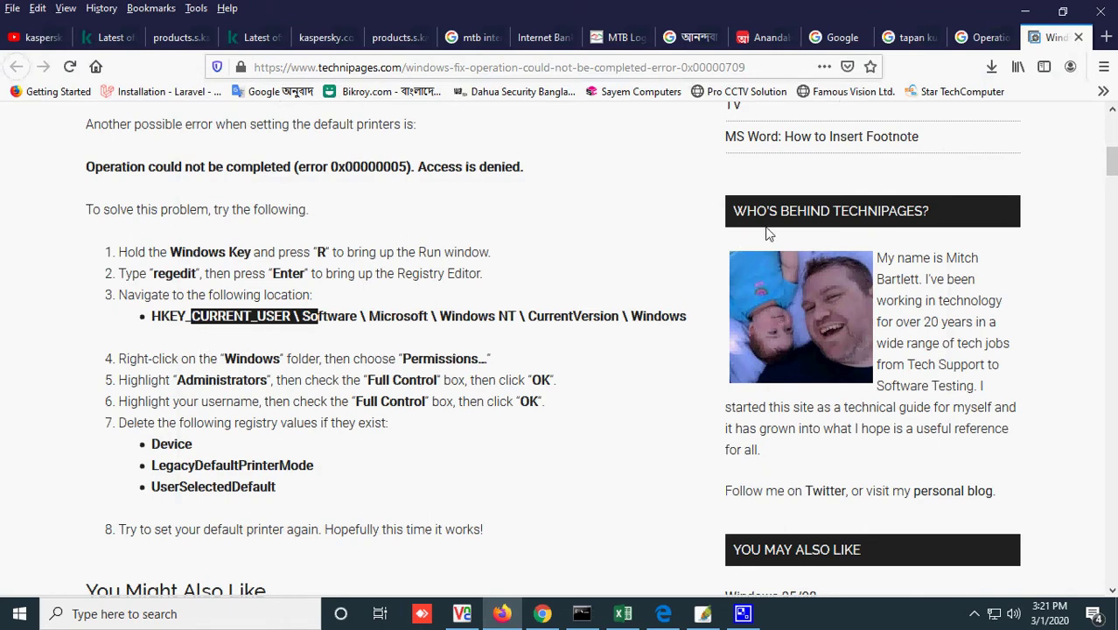
left_click(540, 313)
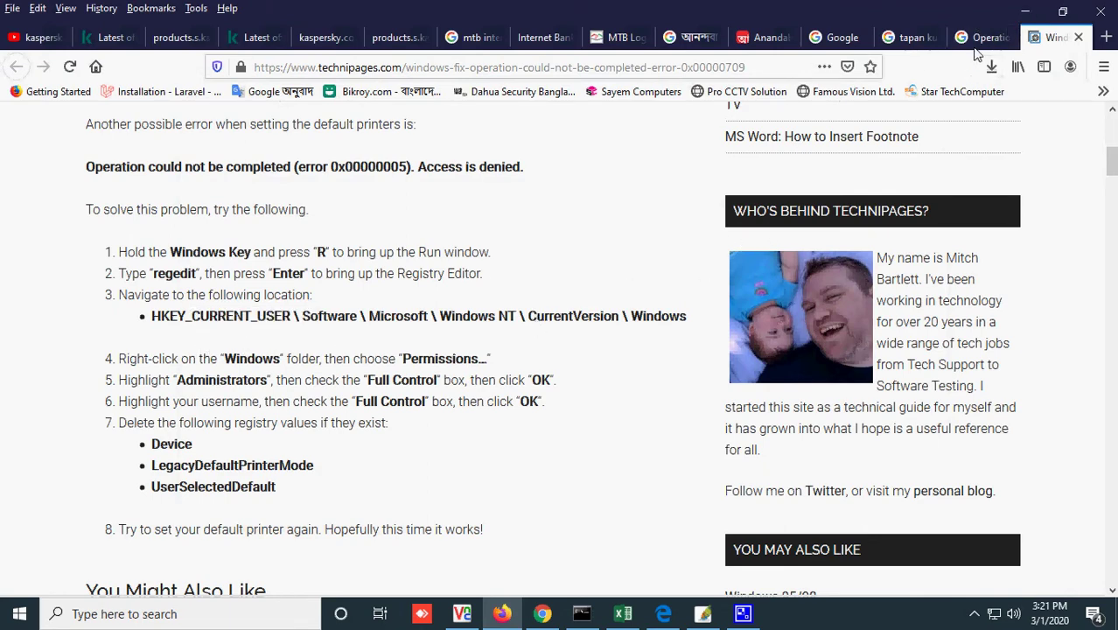
left_click(1023, 11)
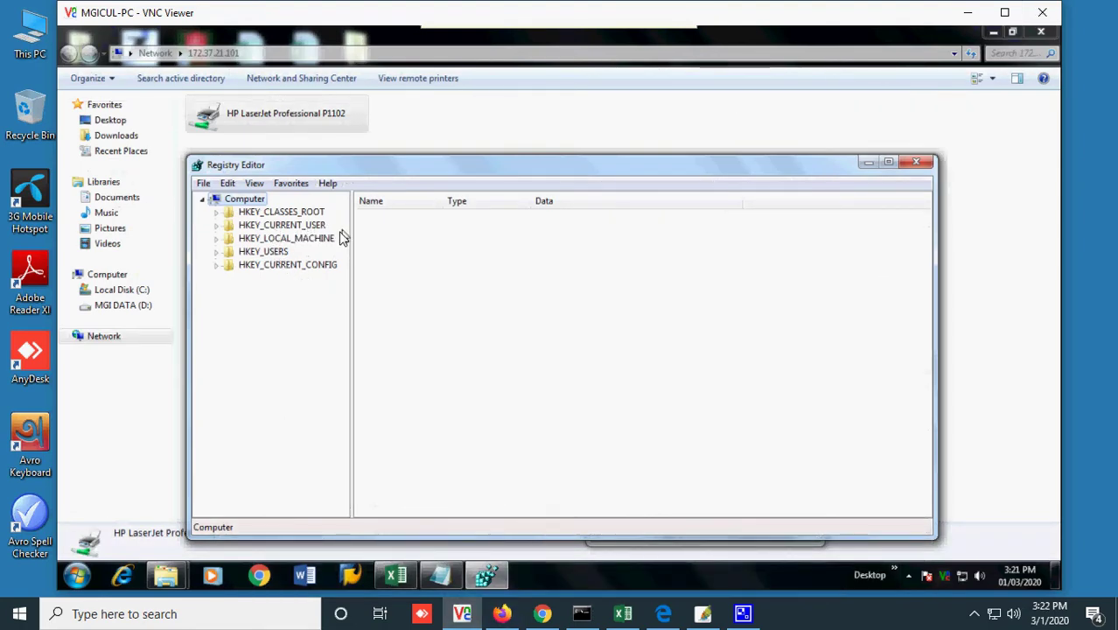
- Expand HKEY_CURRENT_USER and Software, checking the path in the Technipages article
left_click(217, 226)
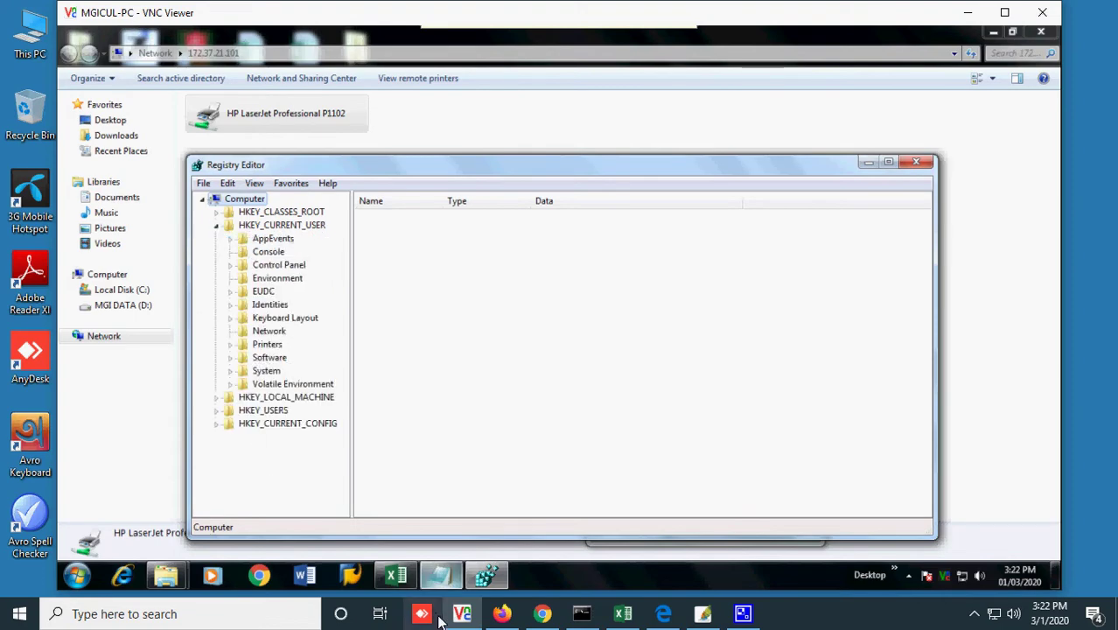
mouse_move(501, 614)
left_click(411, 463)
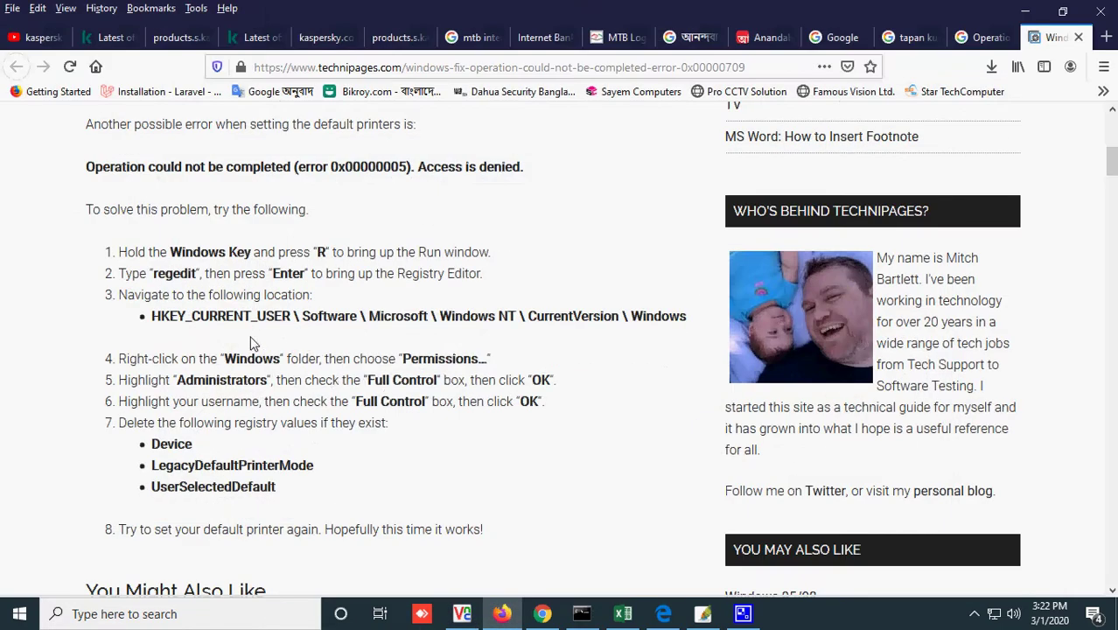
left_click(1021, 9)
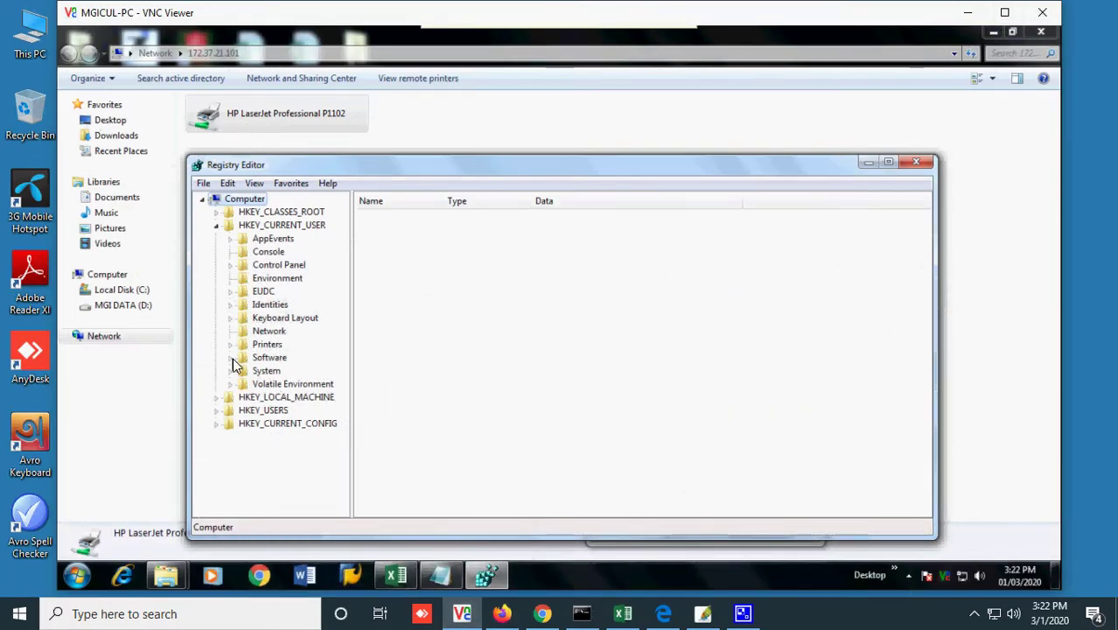
left_click(231, 357)
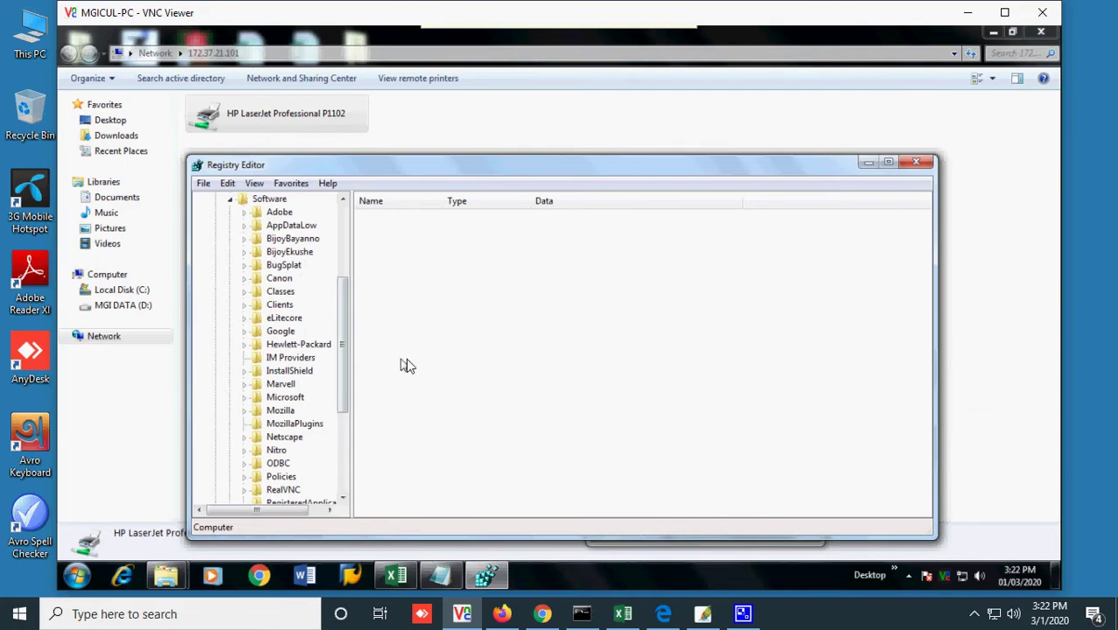
left_click(502, 614)
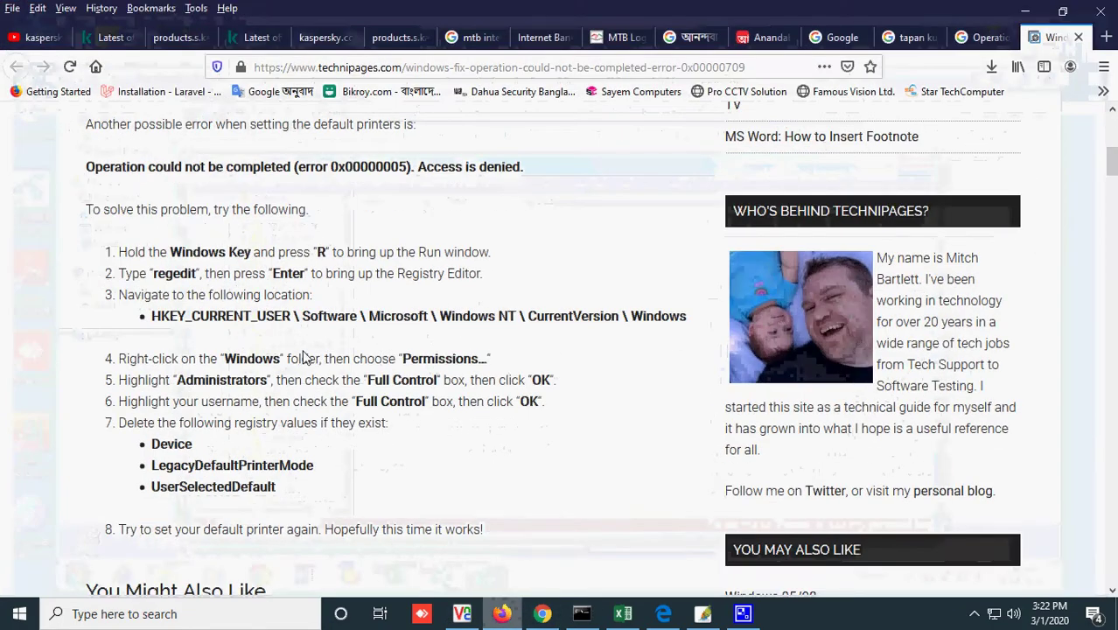
left_click(1023, 12)
- Expand Microsoft, Windows NT and CurrentVersion in the registry tree
scroll(320, 415, "down", 2)
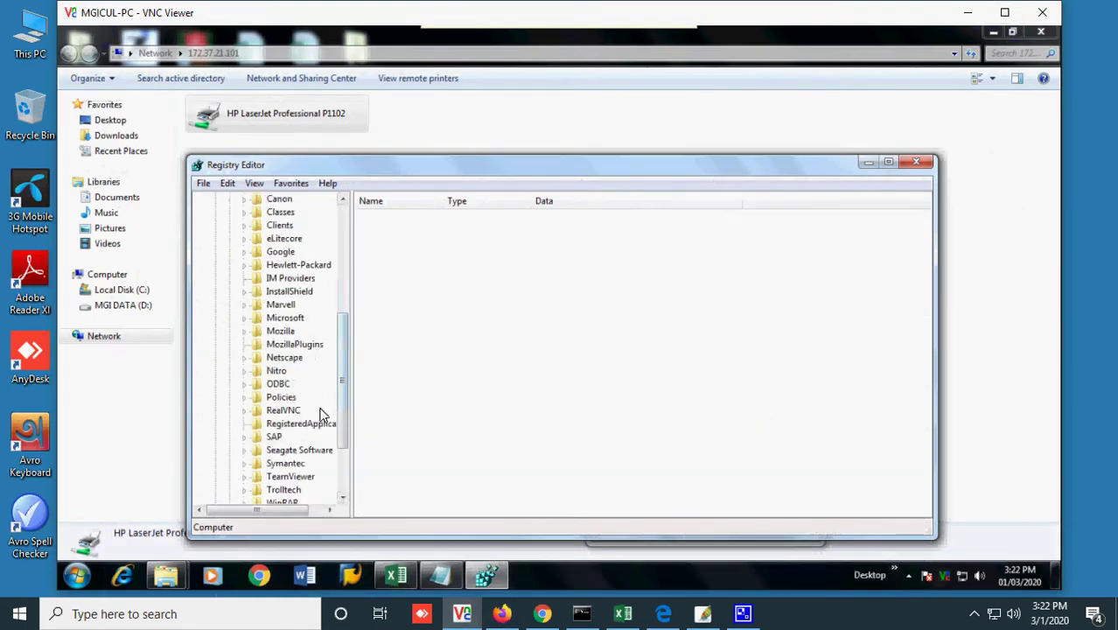
scroll(321, 415, "down", 2)
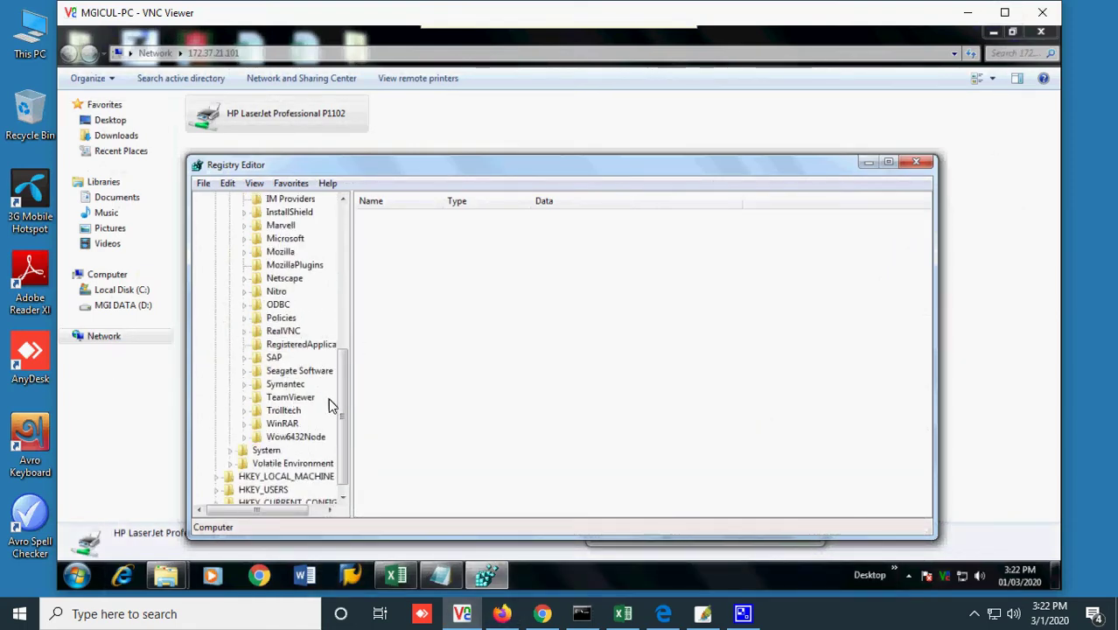
scroll(328, 404, "up", 1)
left_click(245, 278)
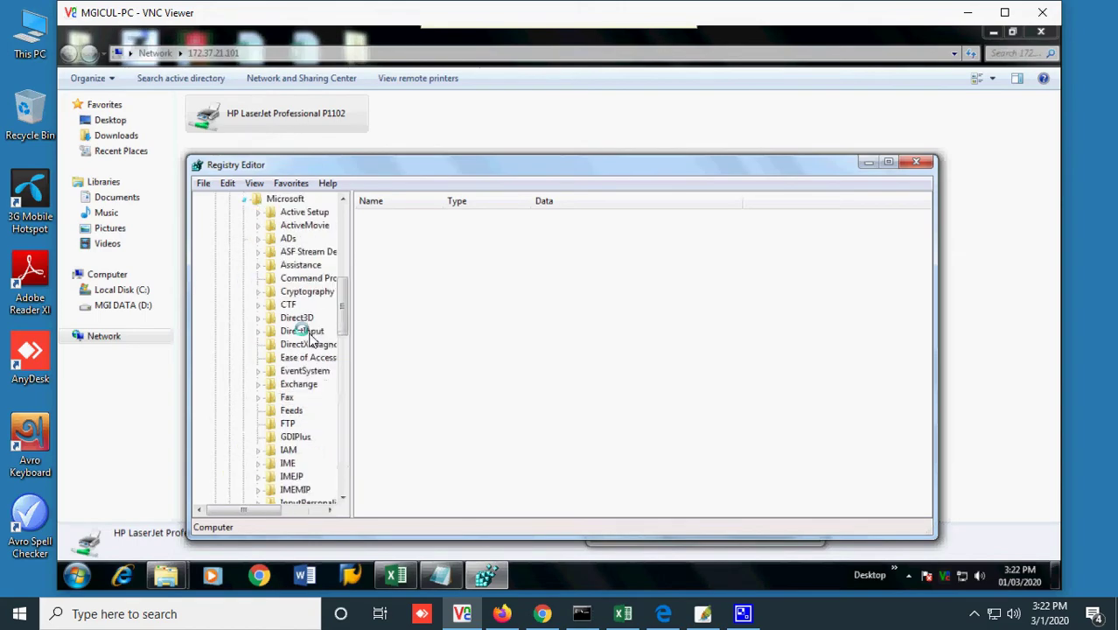
left_click(501, 613)
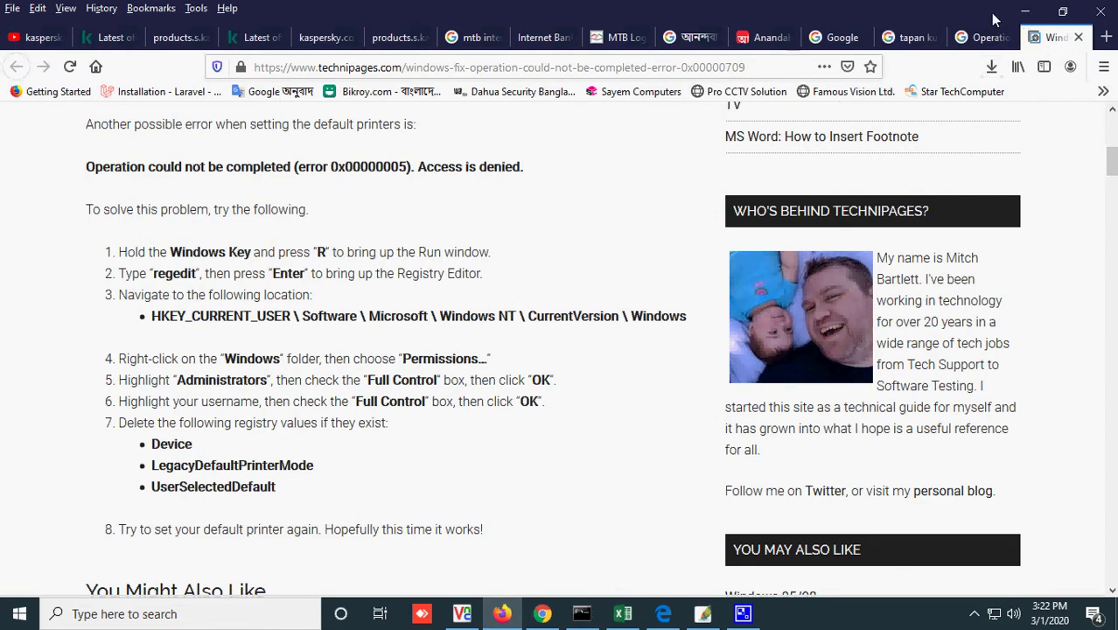
left_click(1025, 12)
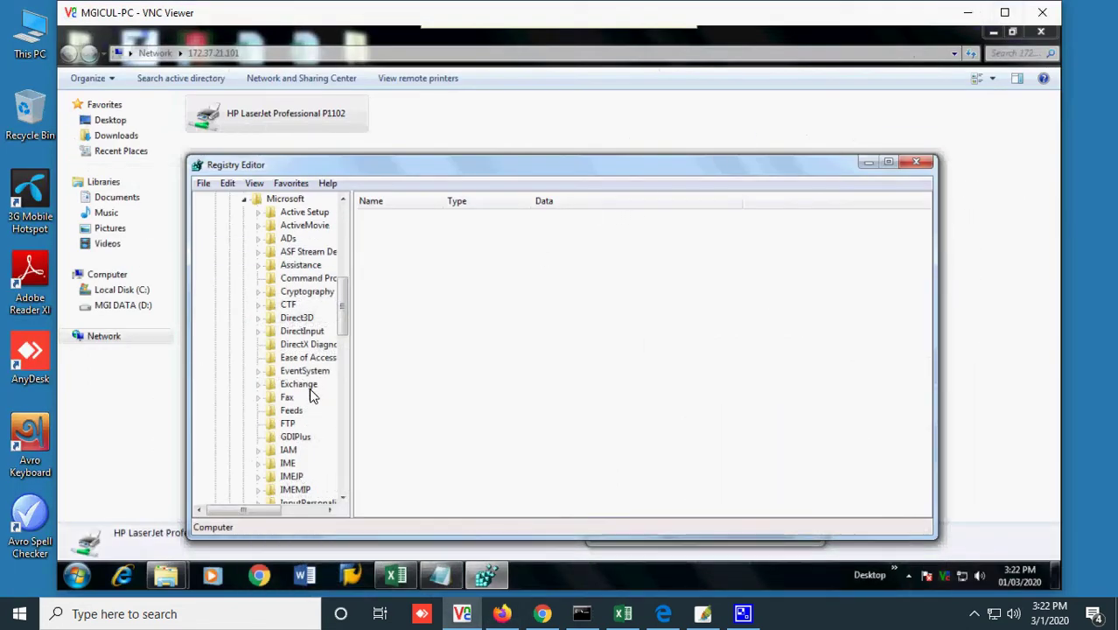
scroll(310, 396, "down", 5)
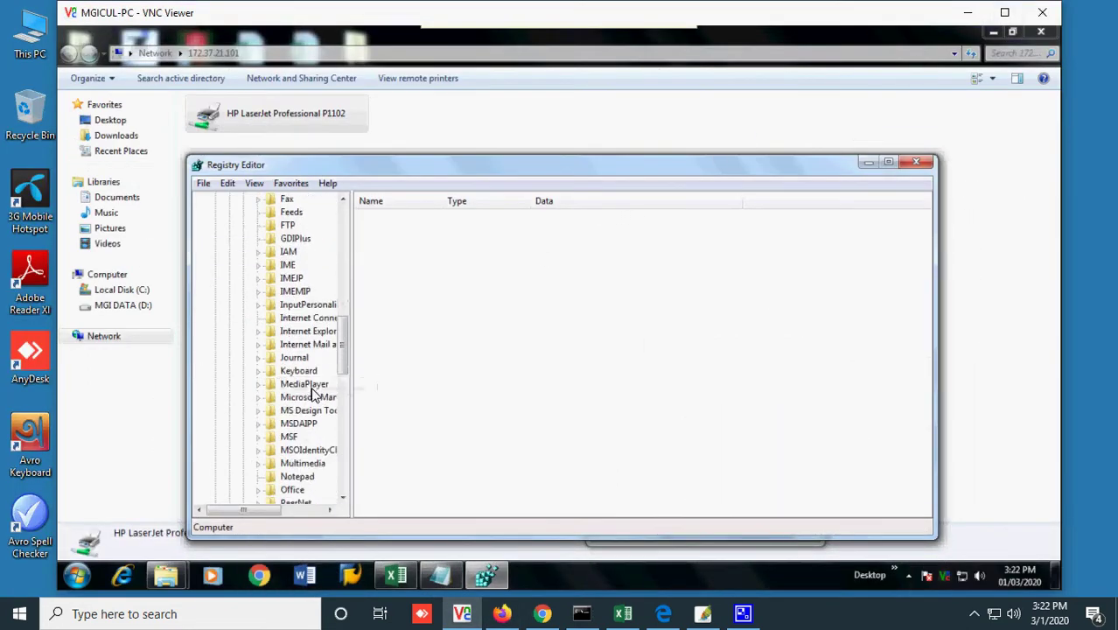
scroll(313, 395, "down", 7)
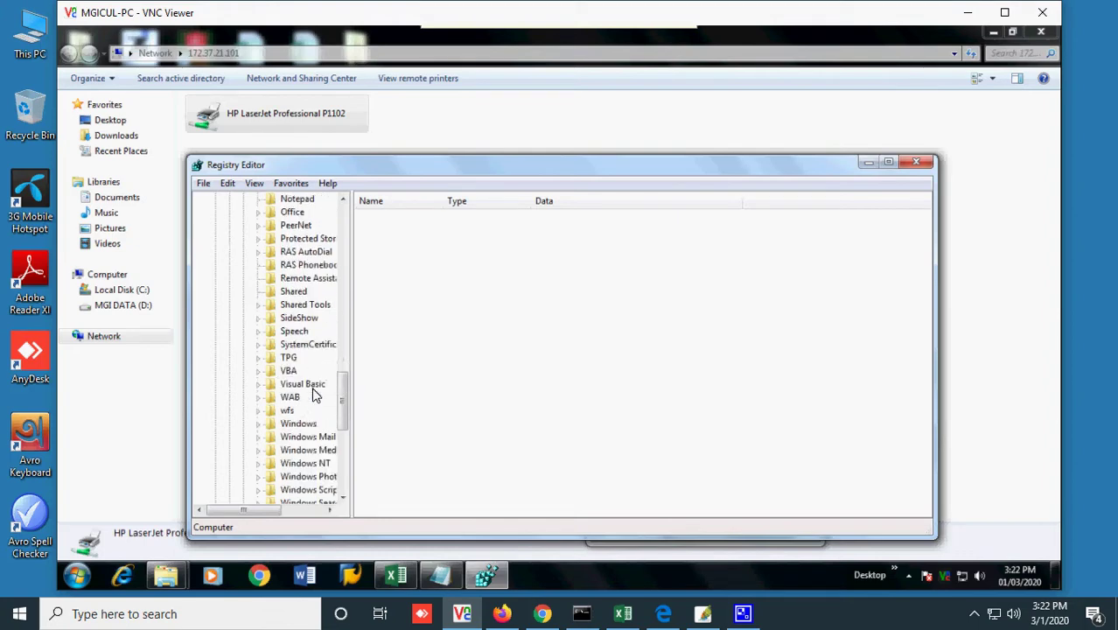
scroll(313, 395, "down", 1)
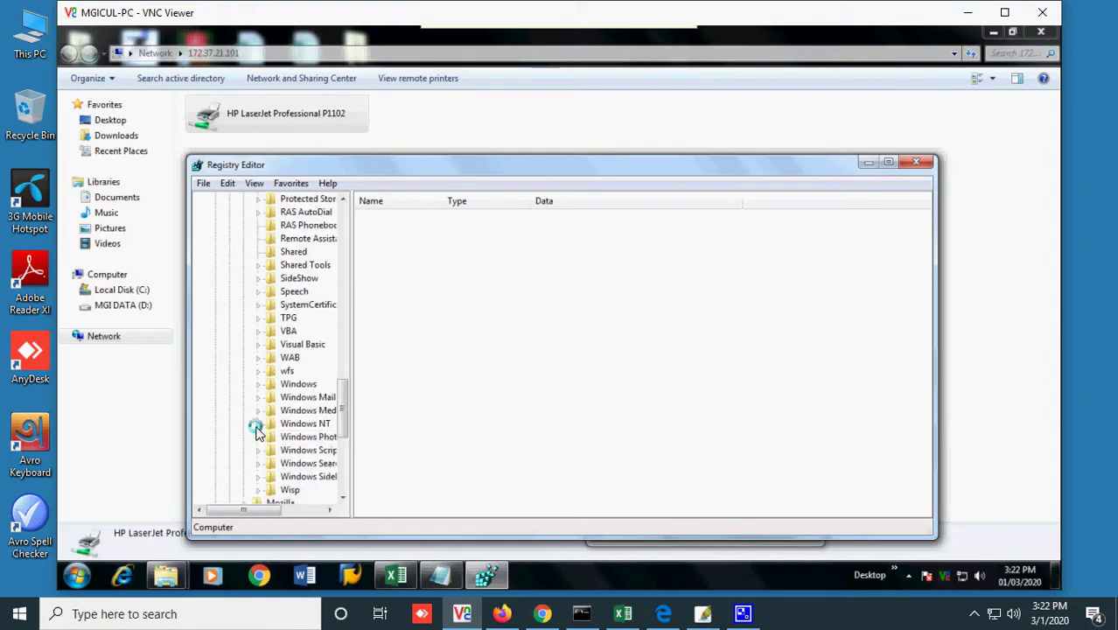
left_click(257, 424)
scroll(302, 437, "down", 2)
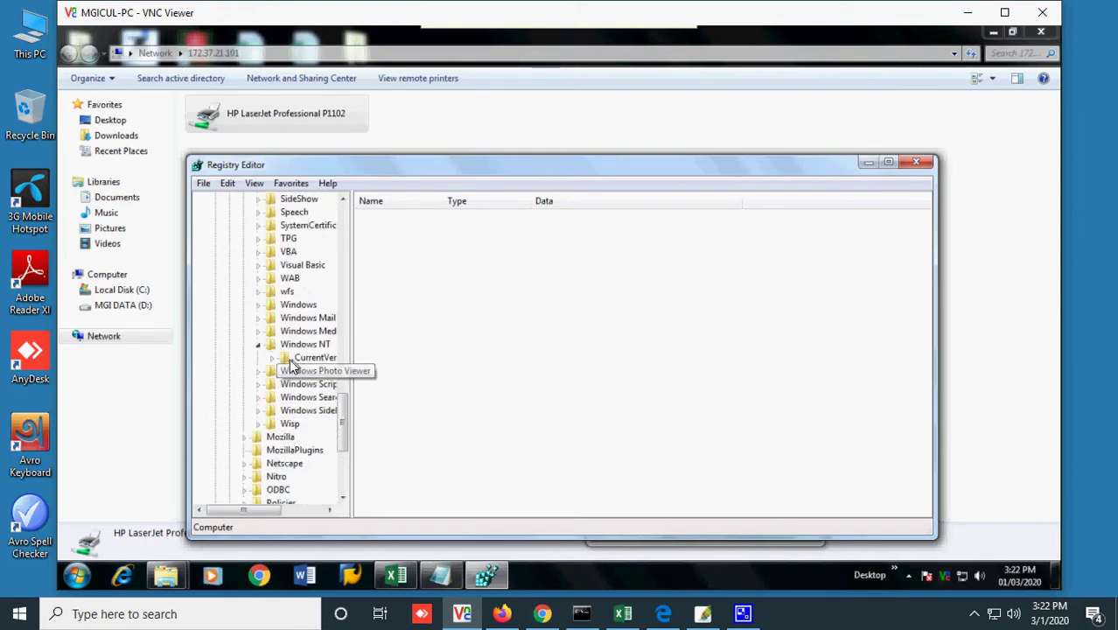
left_click(273, 358)
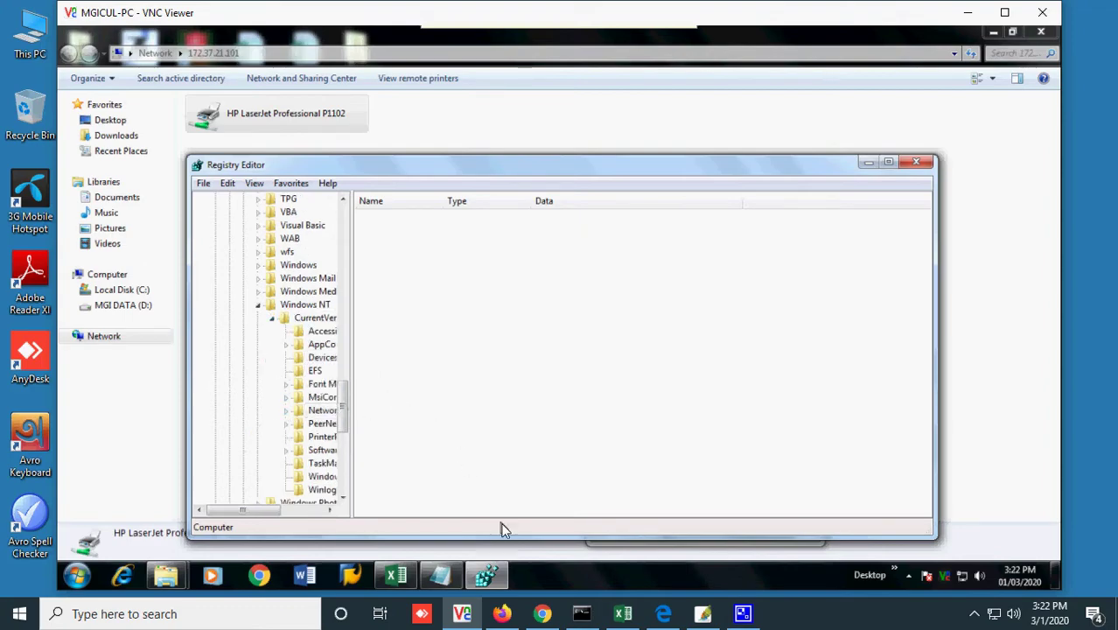
- Select the Windows key under CurrentVersion to show its Device and UserSelectedDefault values
left_click(501, 614)
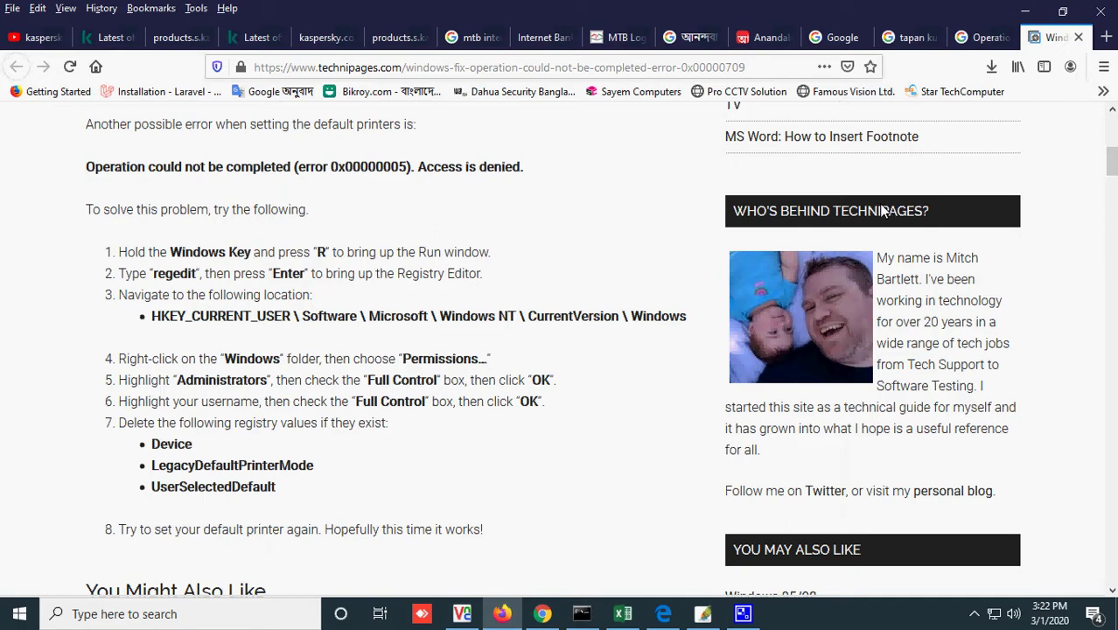
left_click(1024, 13)
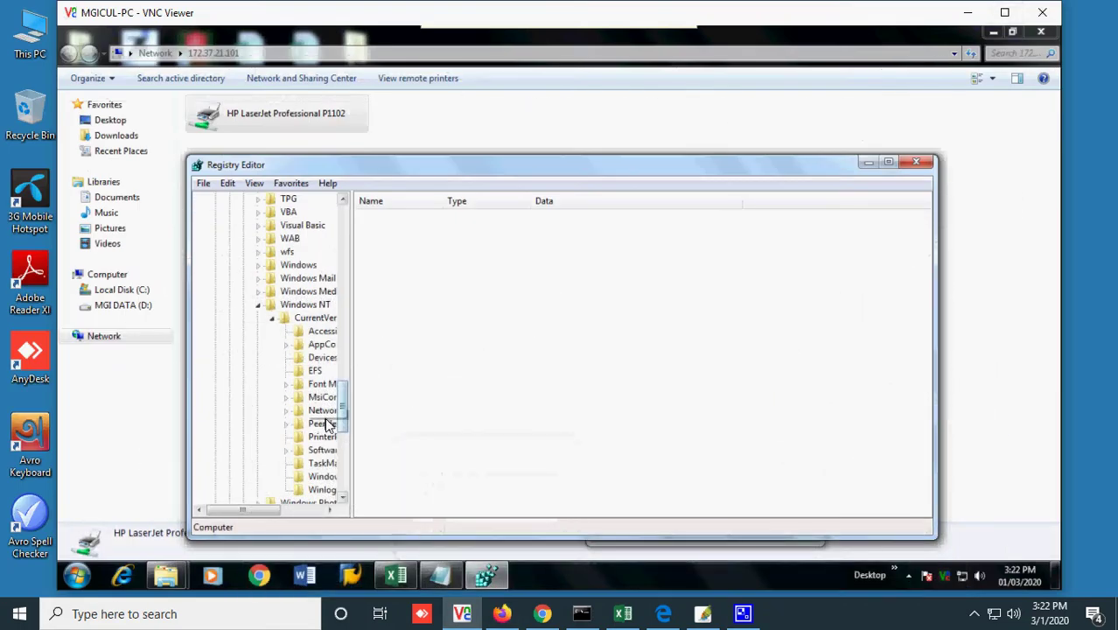
scroll(331, 425, "down", 3)
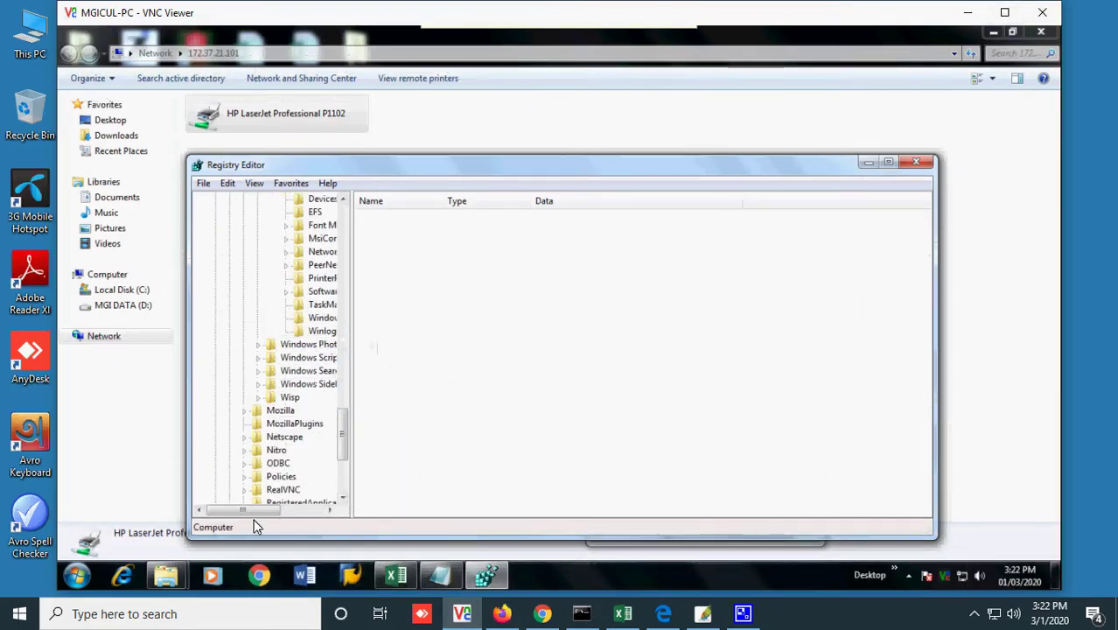
left_click_drag(256, 513, 299, 516)
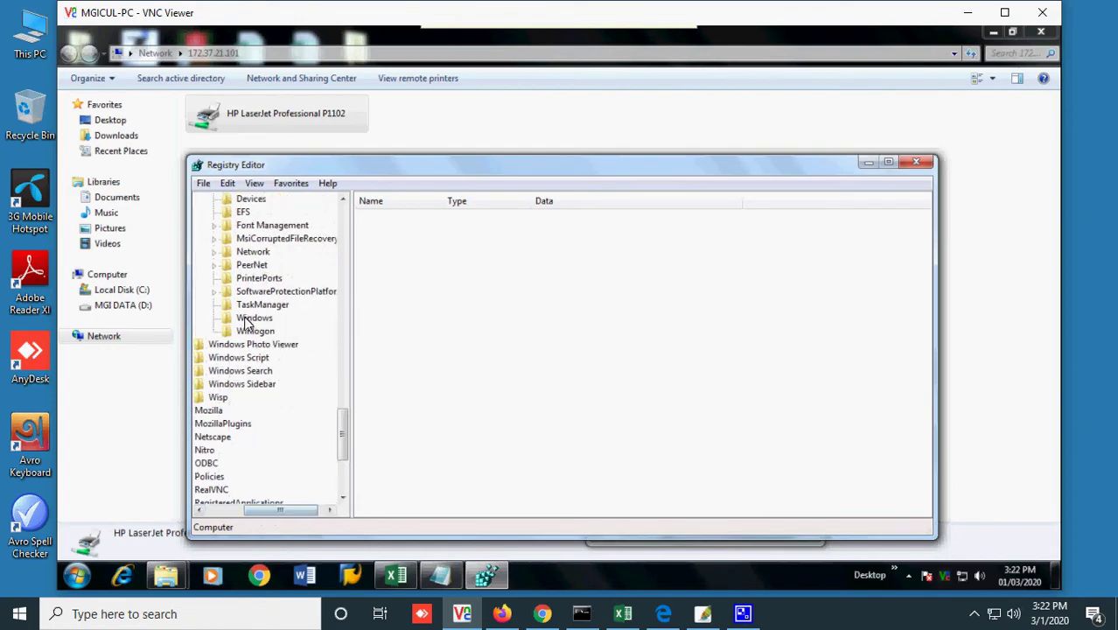
left_click(253, 317)
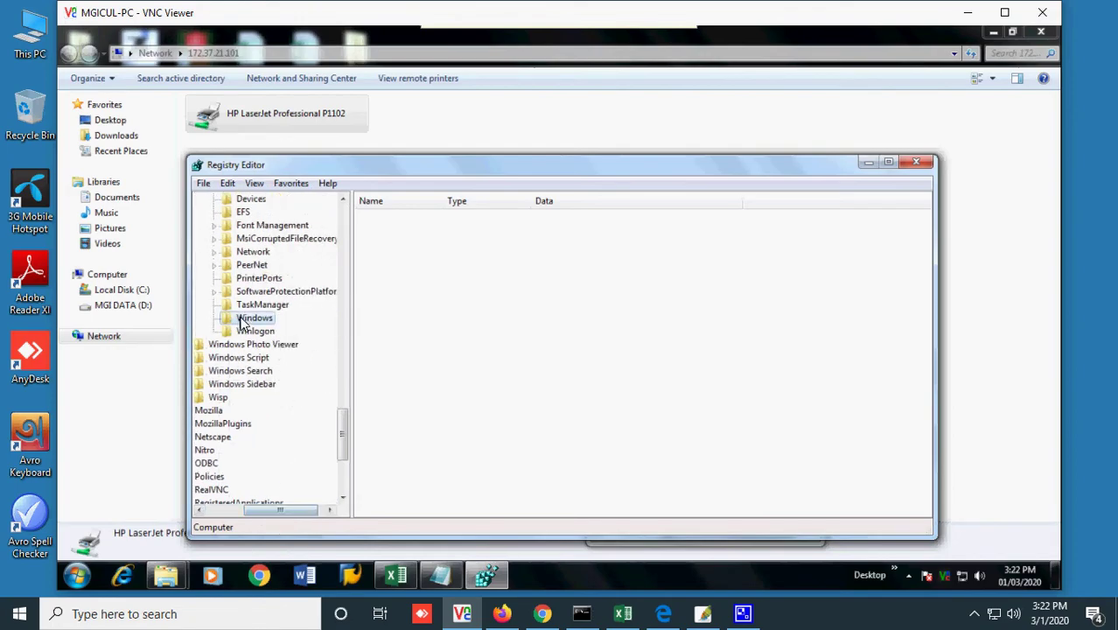
left_click(501, 614)
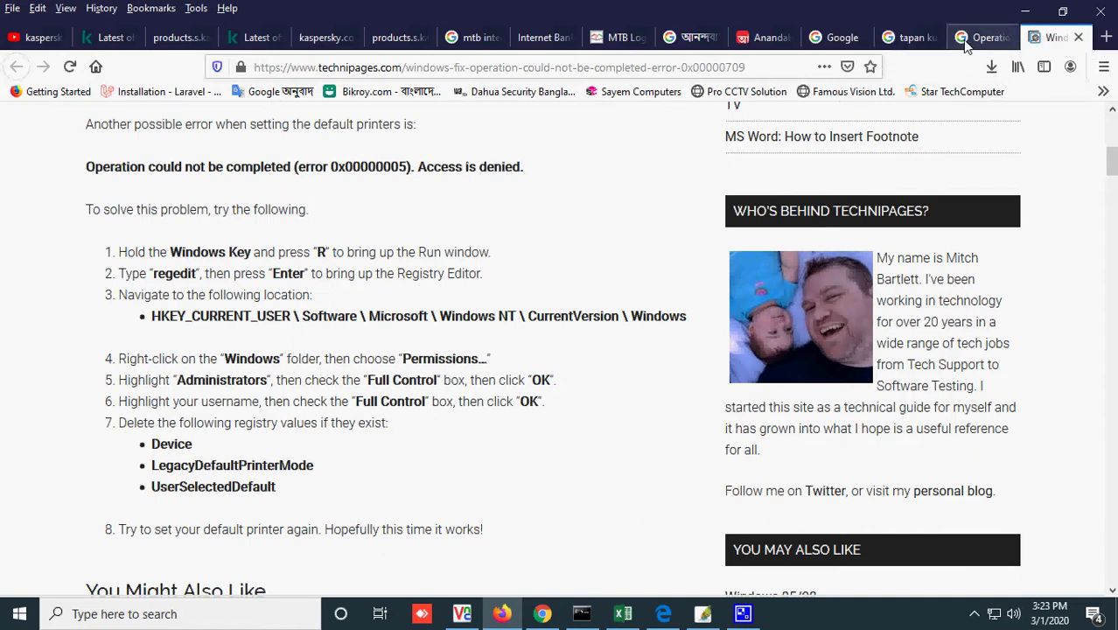
- Minimize Firefox to reveal Registry Editor at the CurrentVersion\Windows key
left_click(1022, 15)
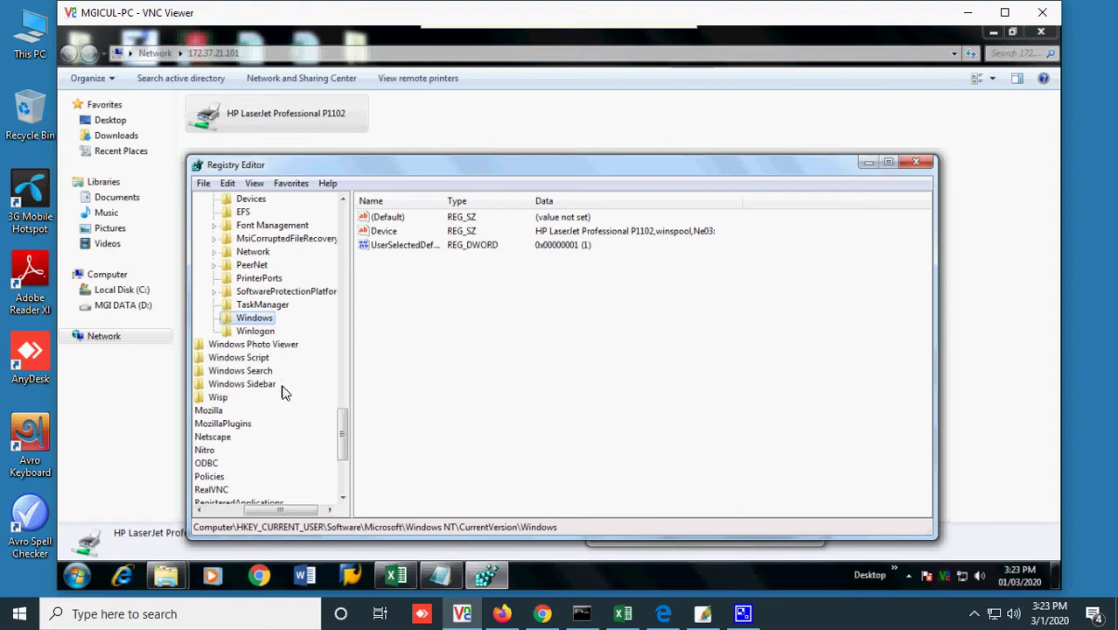
- Open the Windows key's Permissions and compare the user account and Administrators entries
right_click(258, 320)
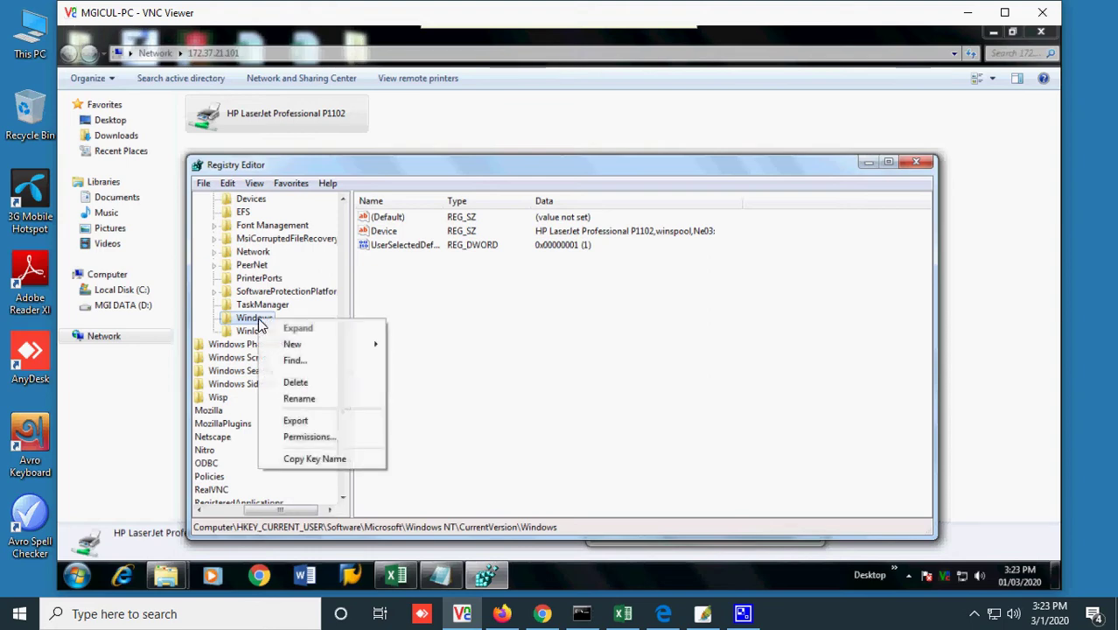
left_click(311, 434)
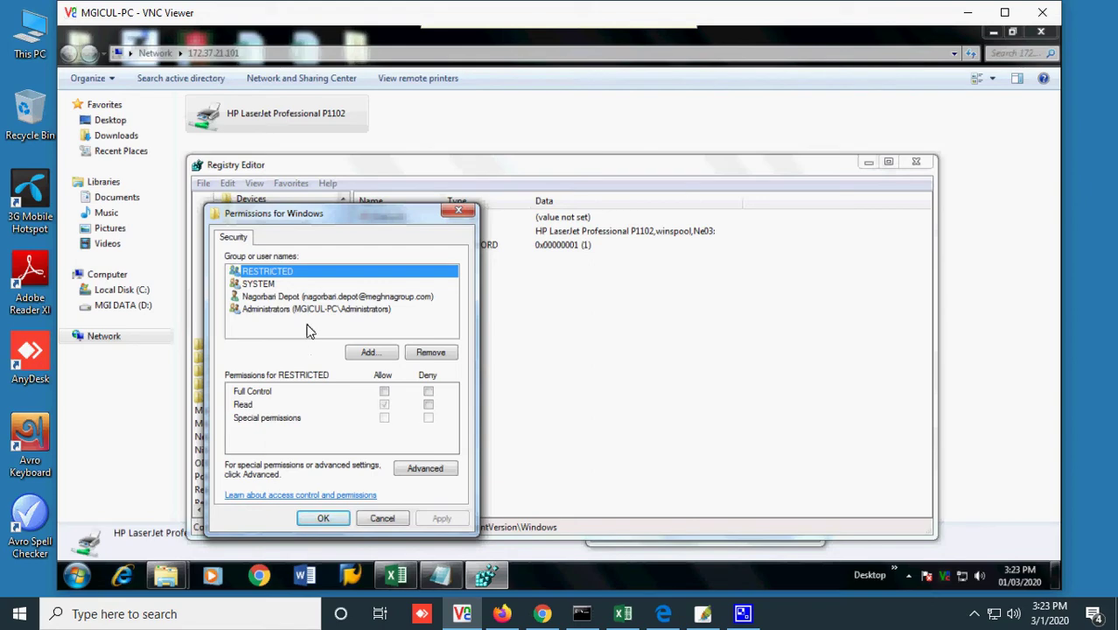
left_click(301, 302)
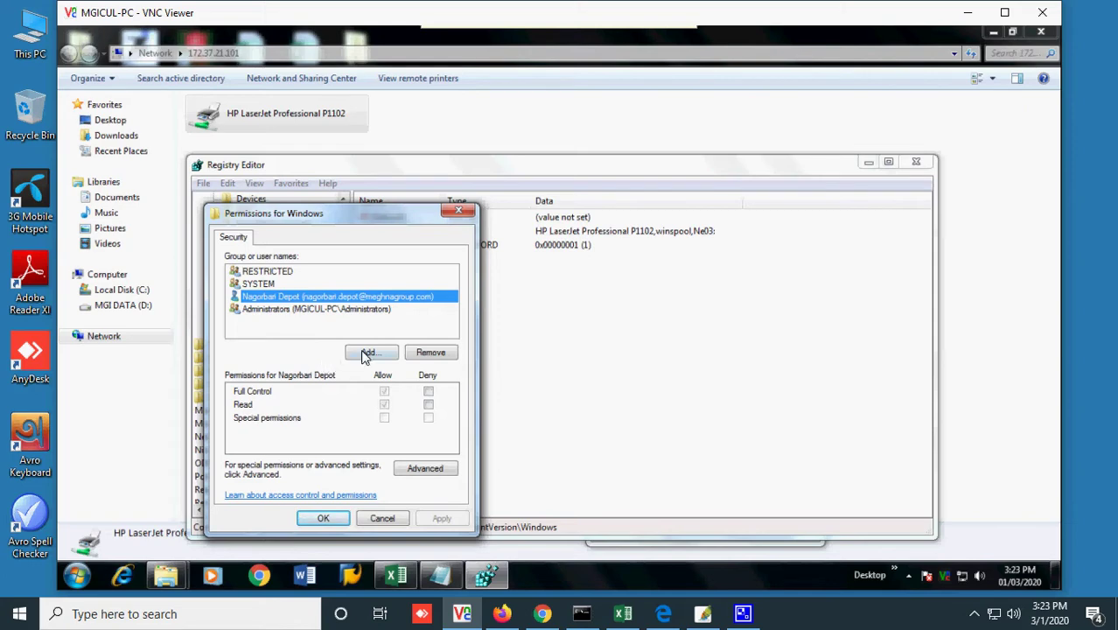
left_click(337, 309)
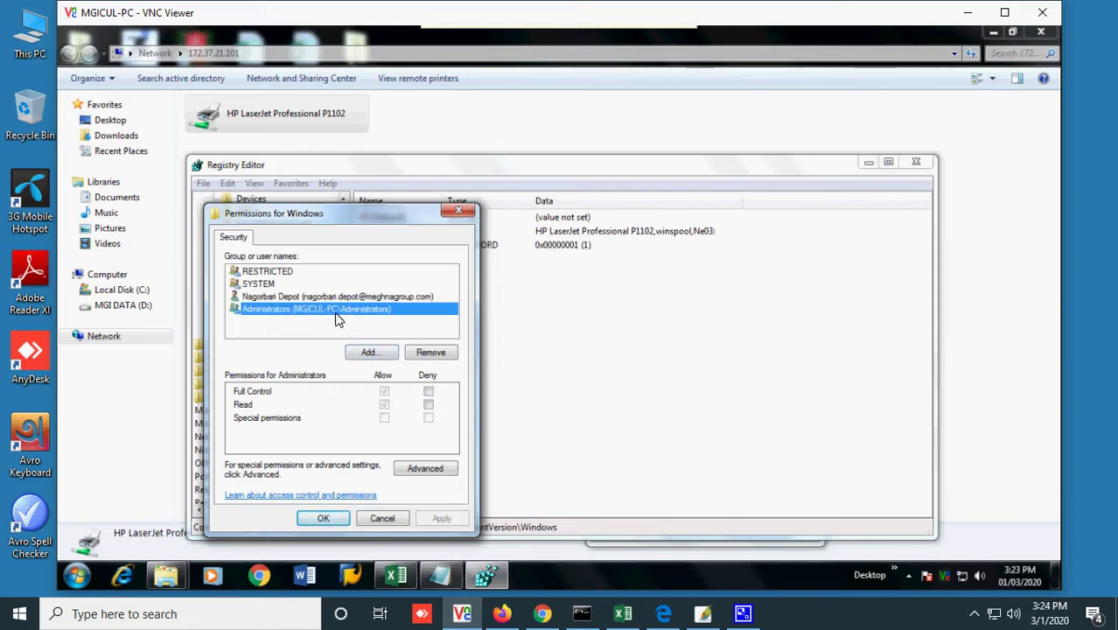
left_click(319, 298)
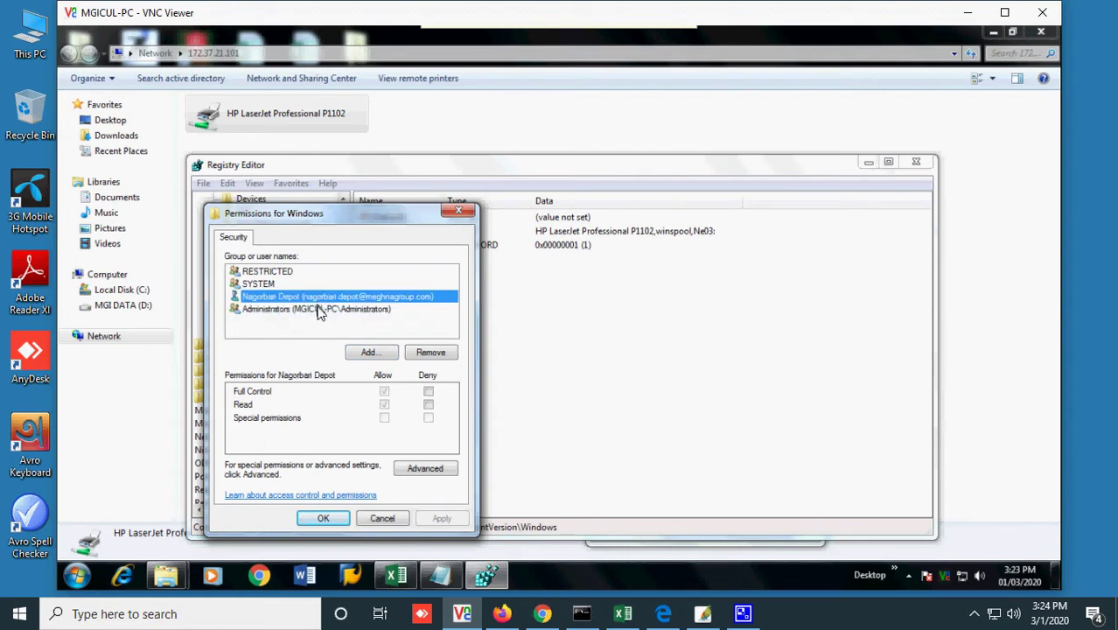
left_click(320, 310)
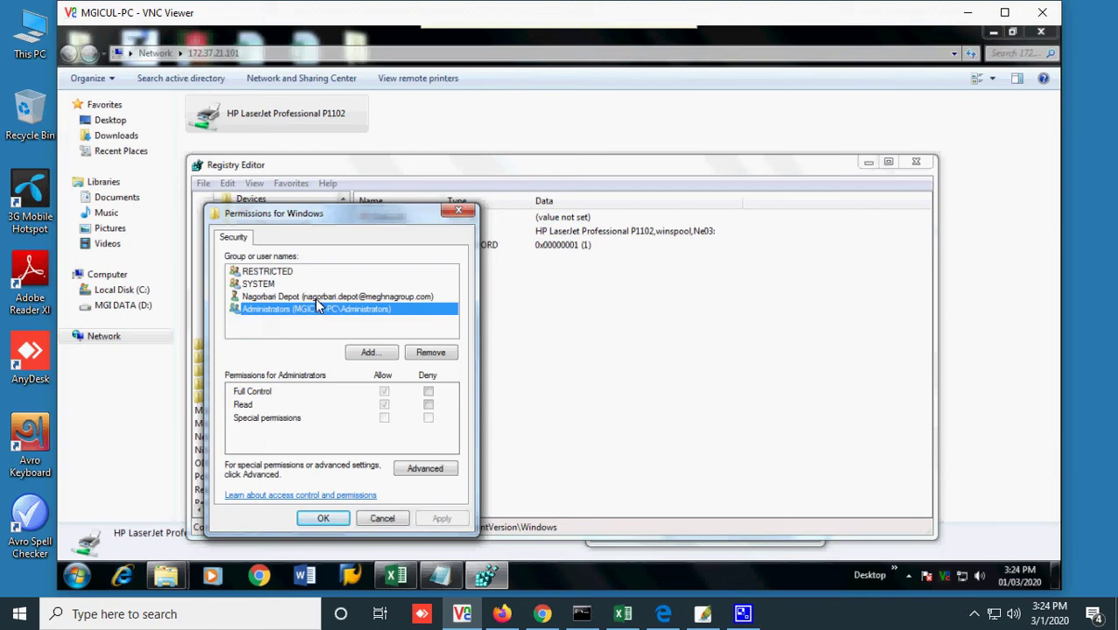
left_click(317, 299)
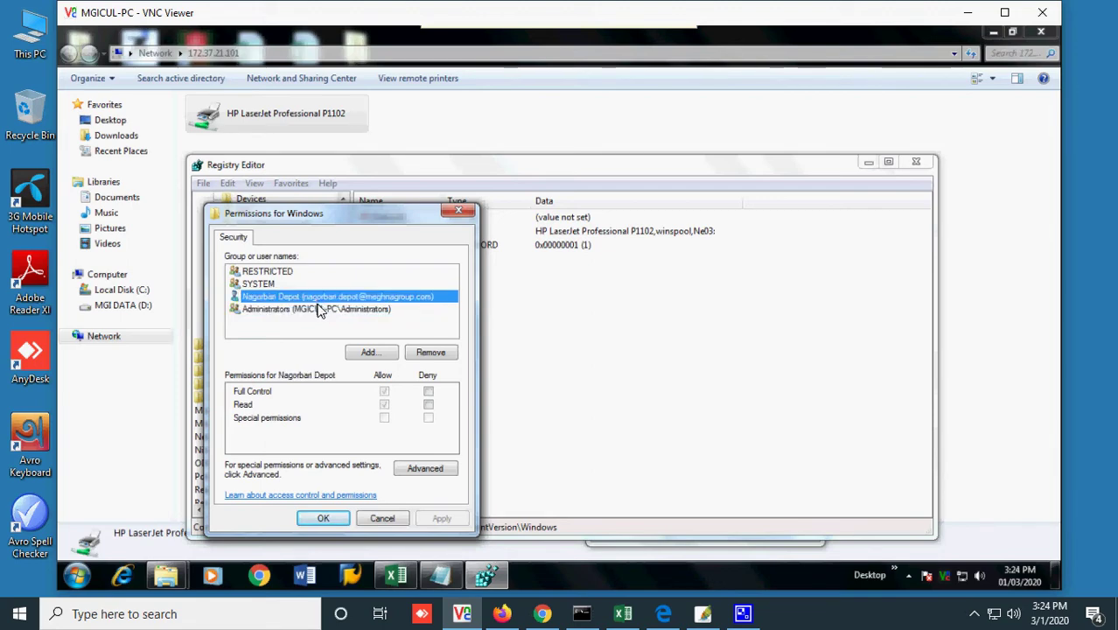
left_click(321, 310)
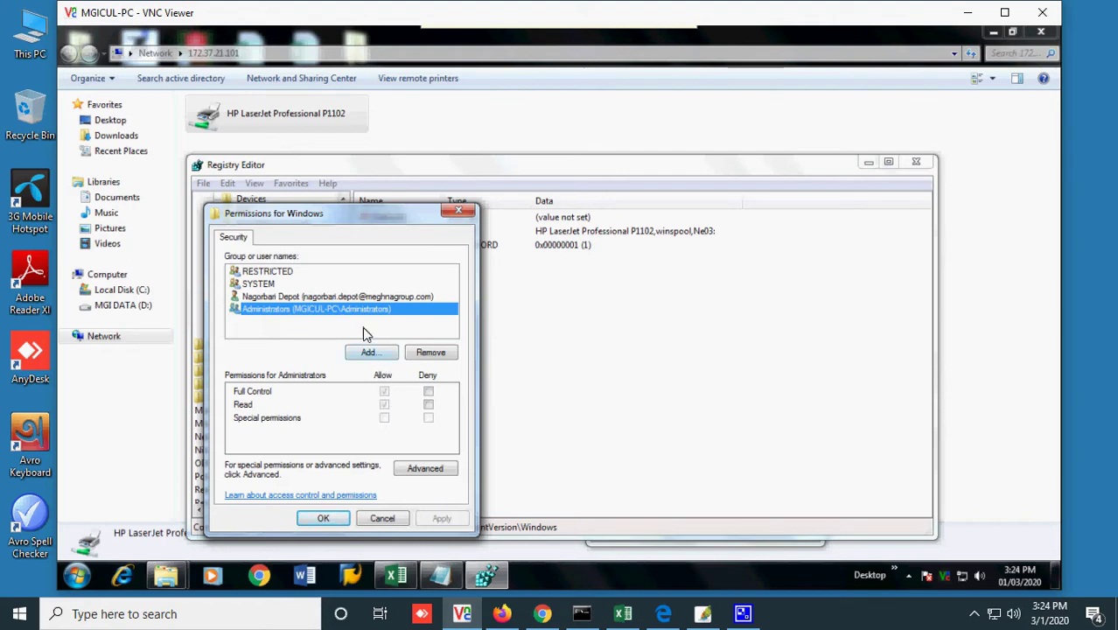
left_click(347, 297)
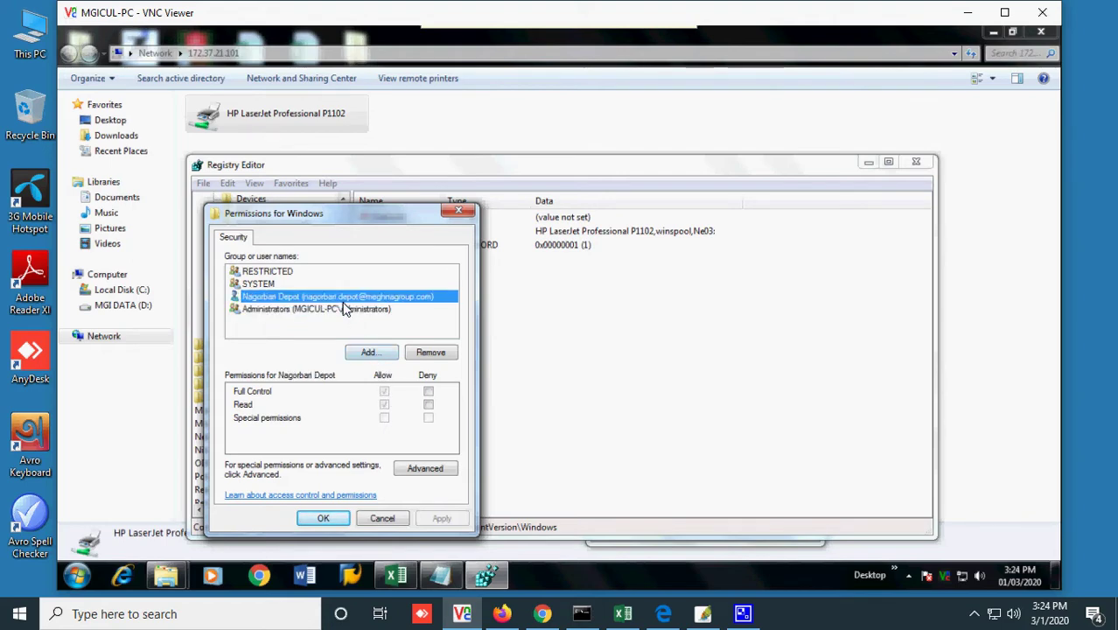
- Grant RESTRICTED Full Control on the Windows key and apply it
left_click(374, 353)
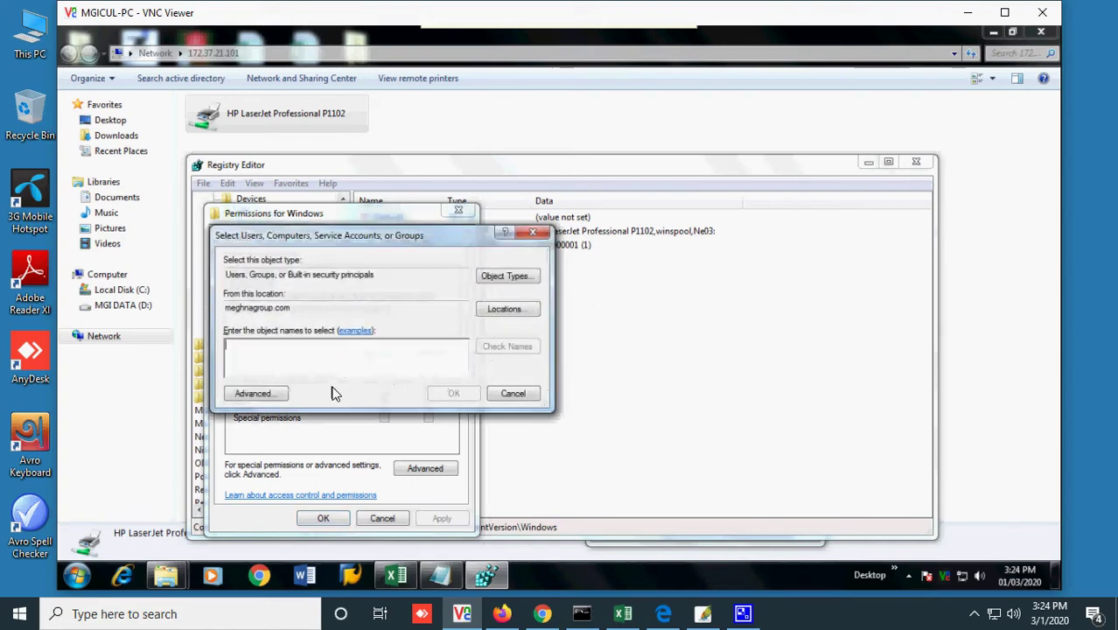
left_click(533, 233)
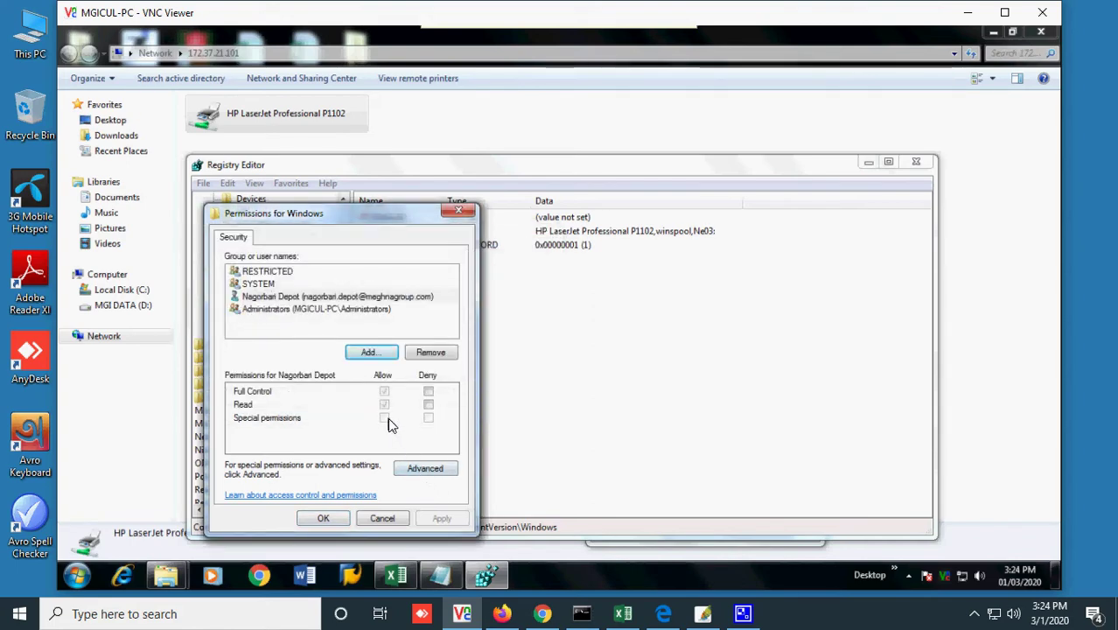
left_click(326, 297)
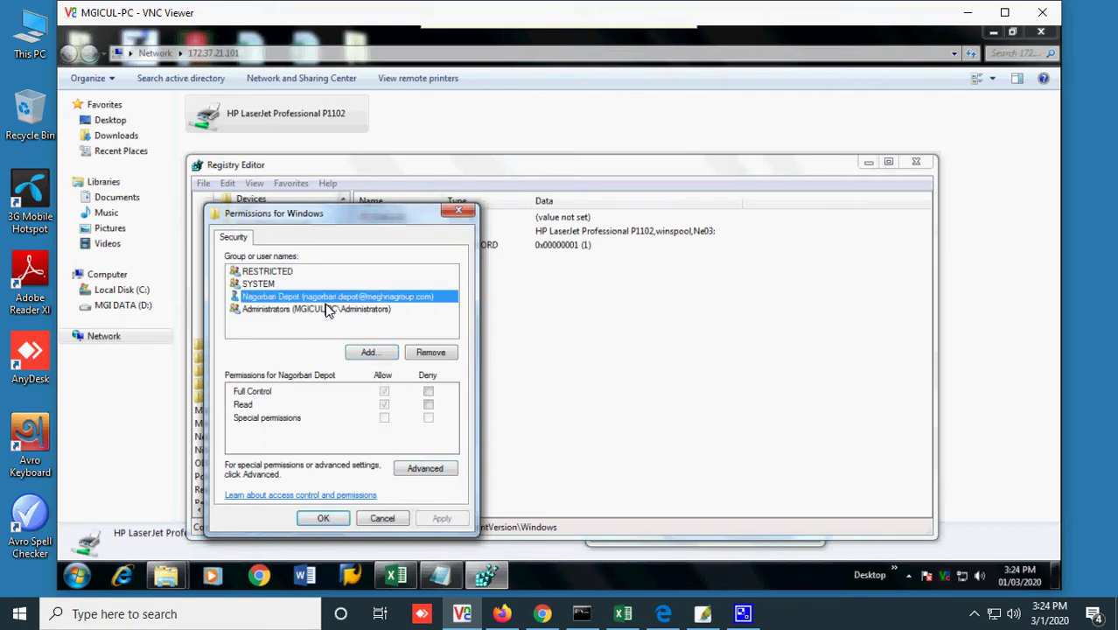
left_click(271, 277)
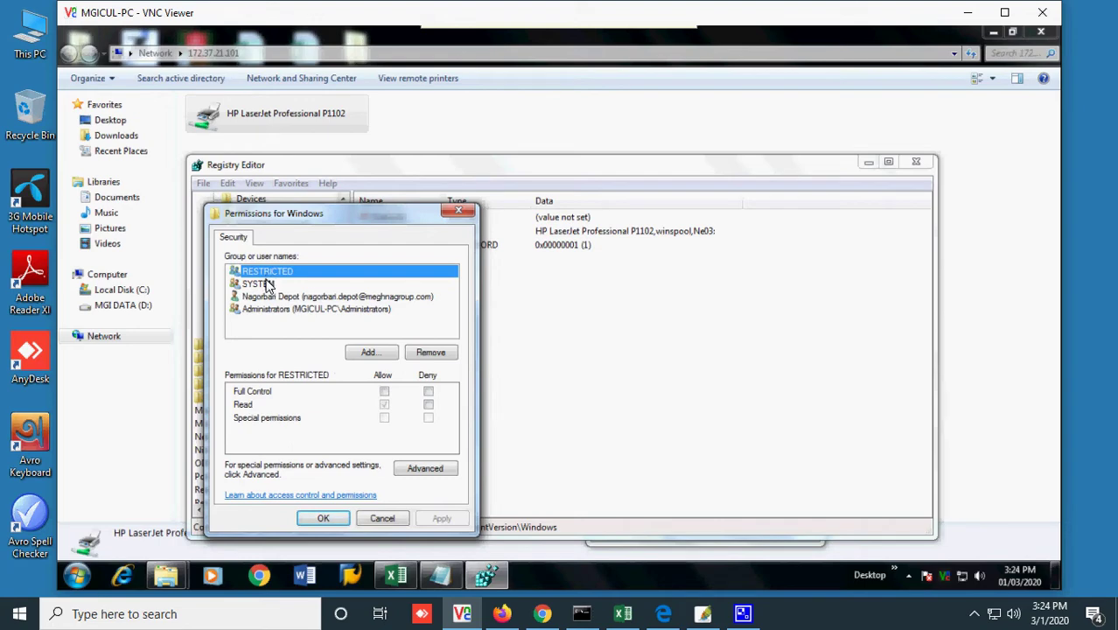
left_click(384, 391)
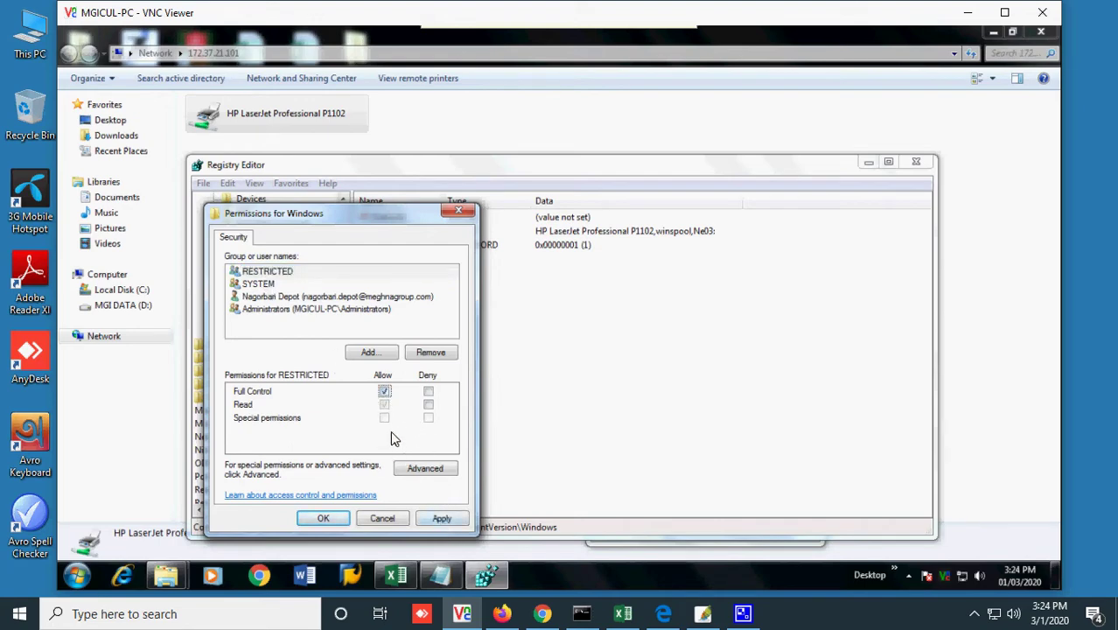
left_click(442, 518)
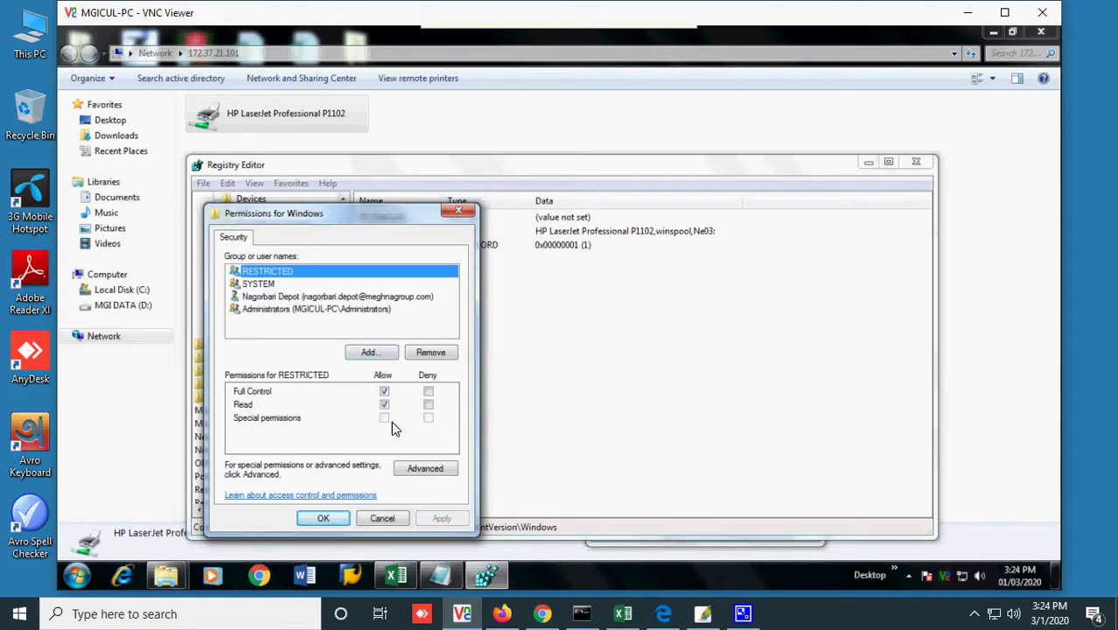
- Review the SYSTEM, user account and Administrators permissions, then confirm with OK
left_click(264, 285)
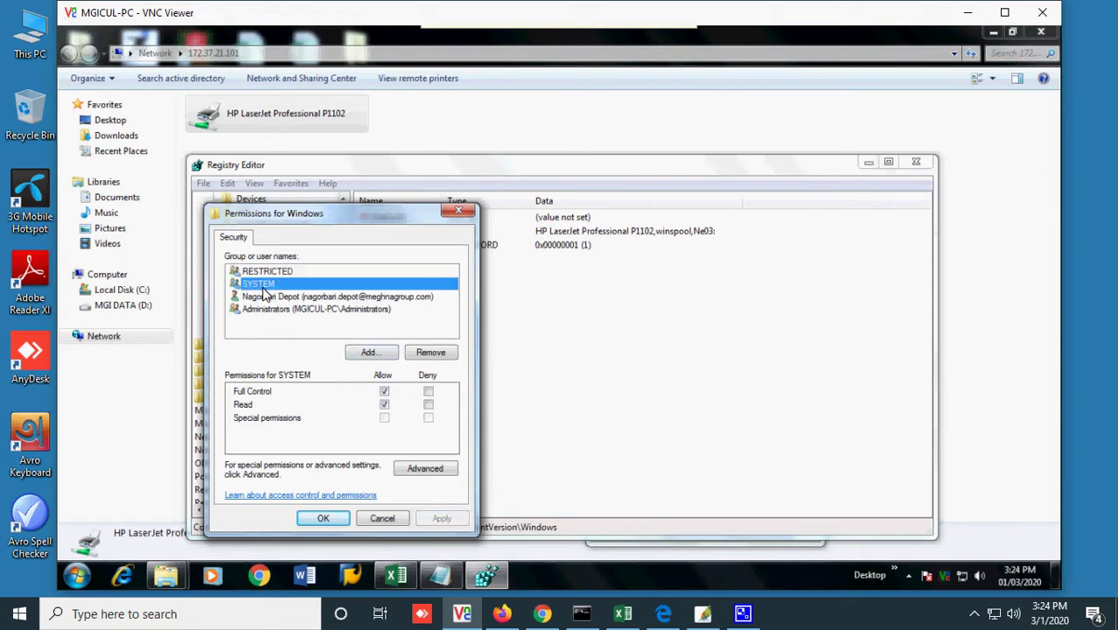
left_click(299, 297)
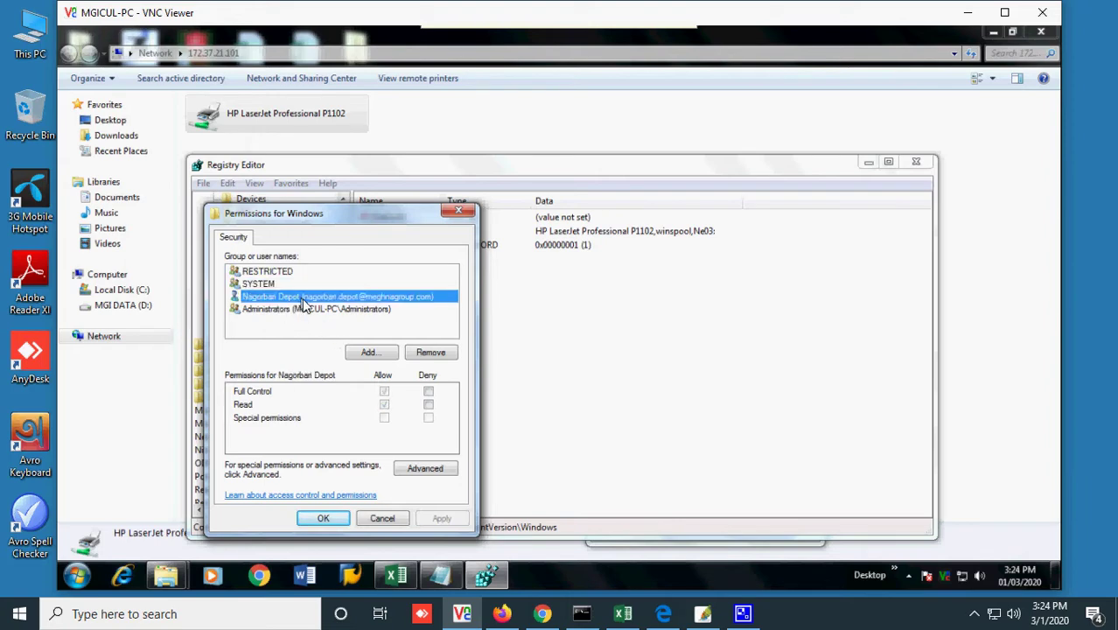
left_click(311, 311)
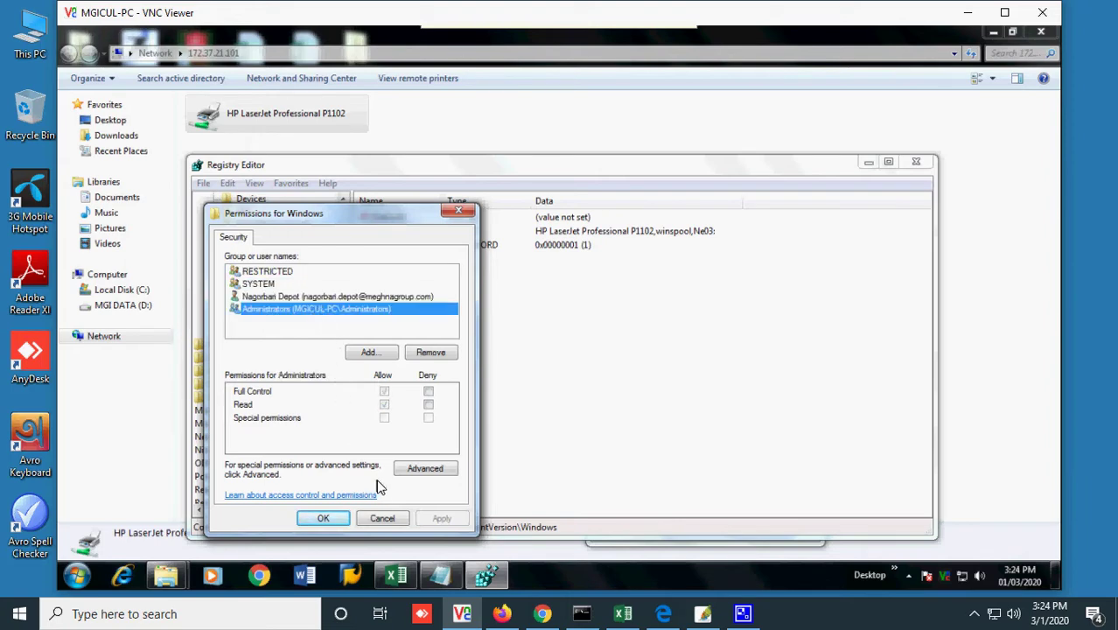
left_click(331, 518)
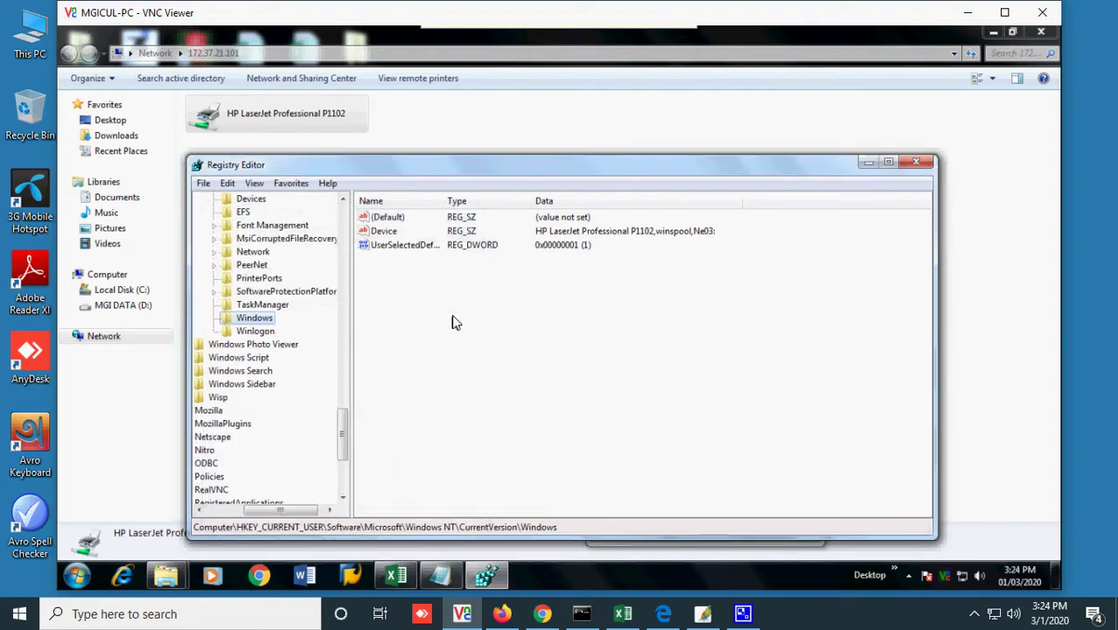
- Read the article's steps for deleting Device, LegacyDefaultPrinterMode and UserSelectedDefault, then return to Registry Editor
left_click(501, 613)
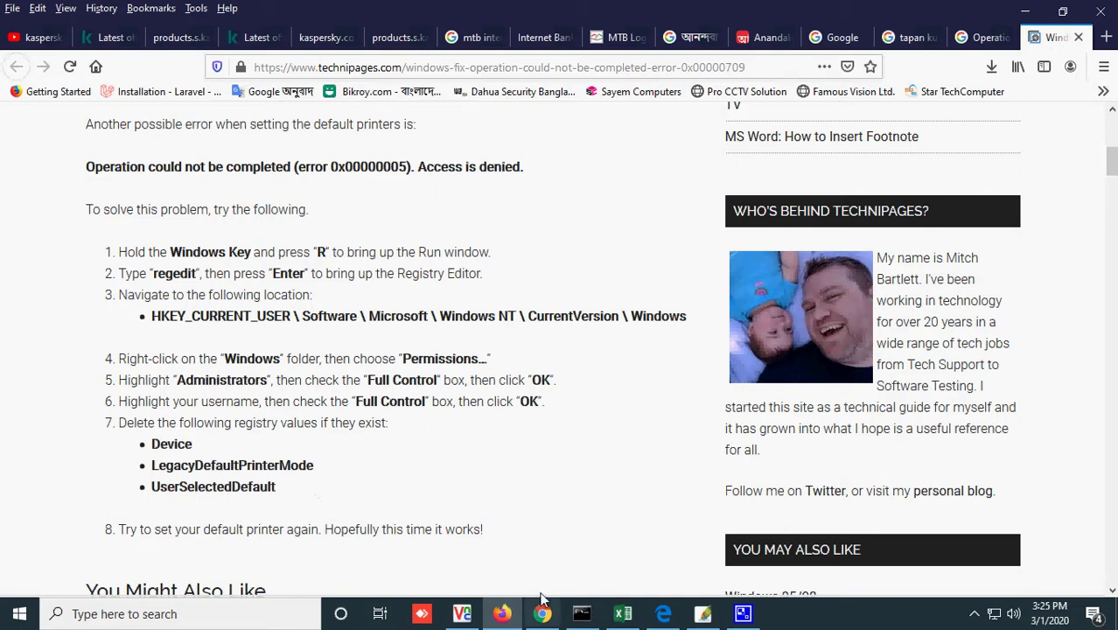
mouse_move(491, 617)
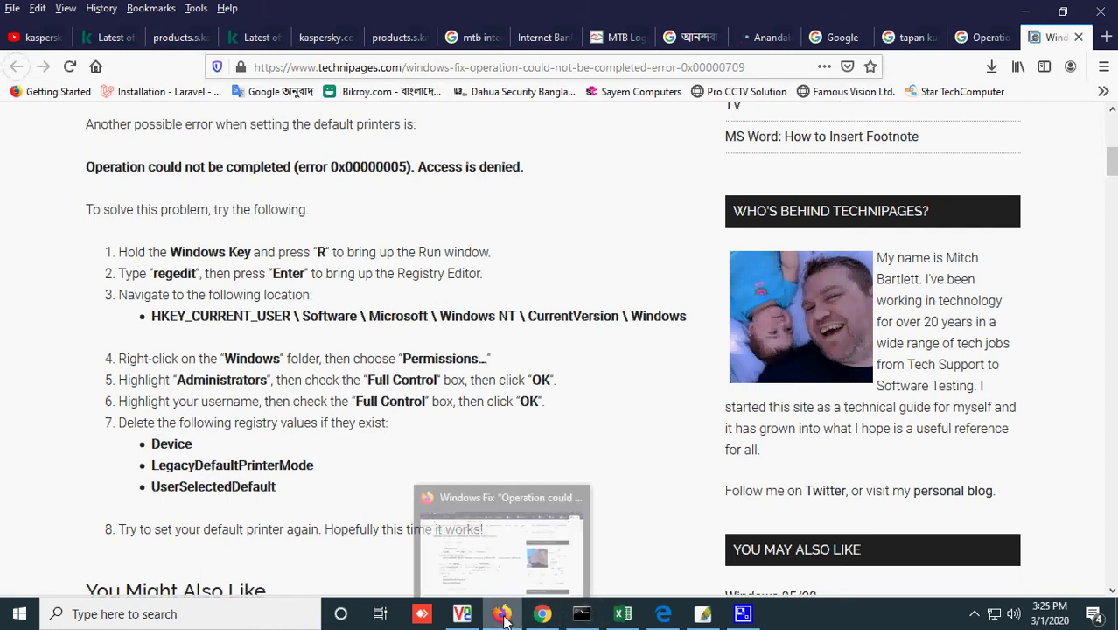
left_click(462, 614)
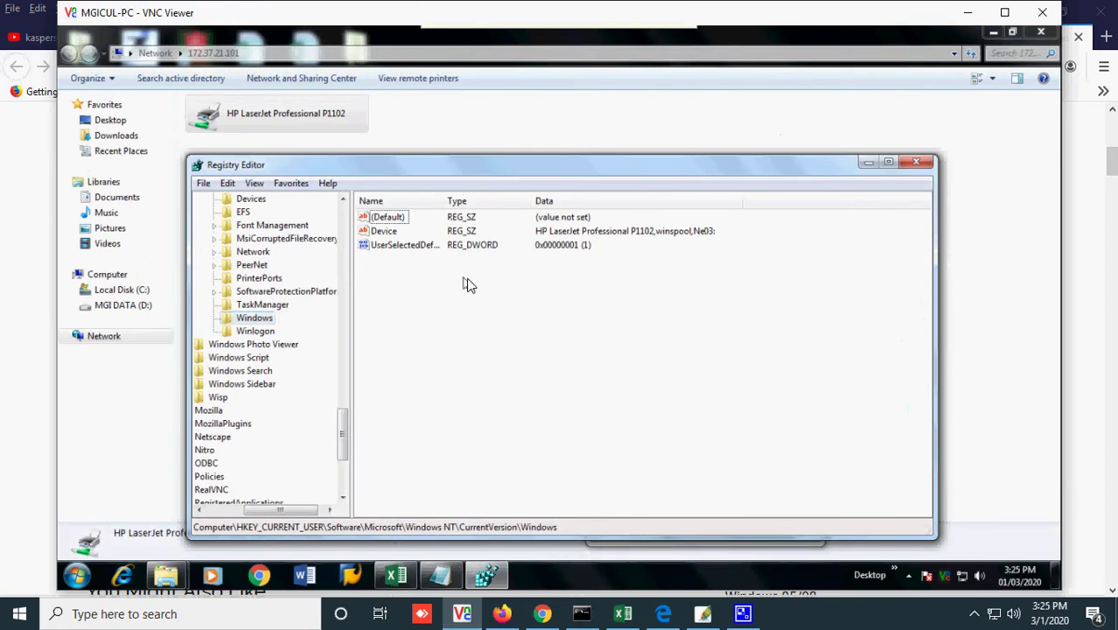
- Inspect the Device and UserSelectedDefault values, closing each without changes
left_click_drag(583, 276, 394, 219)
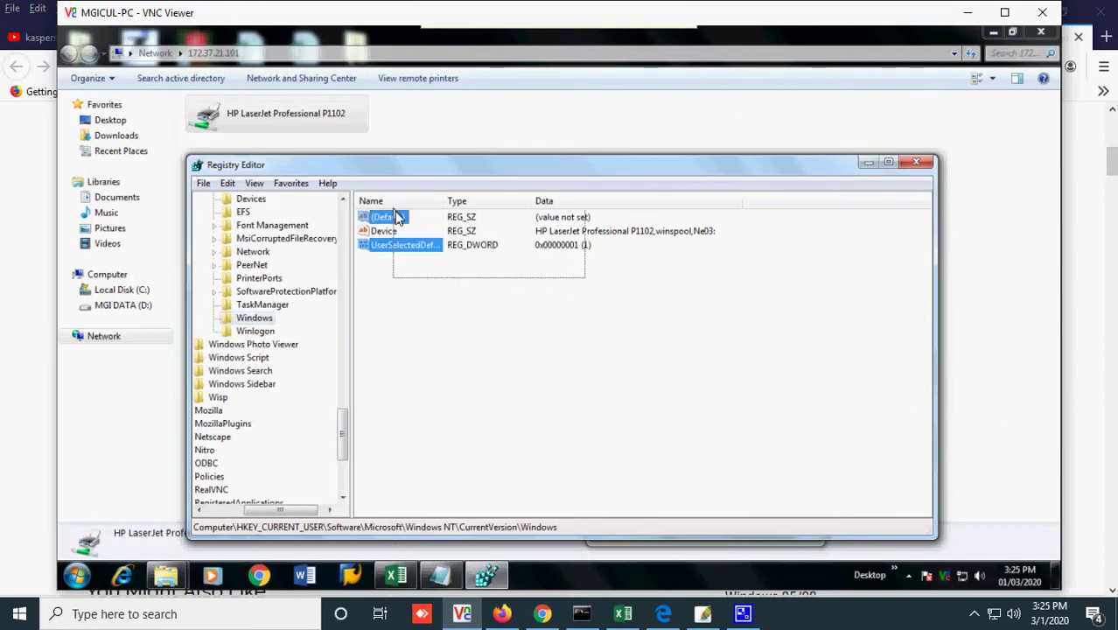
left_click(414, 274)
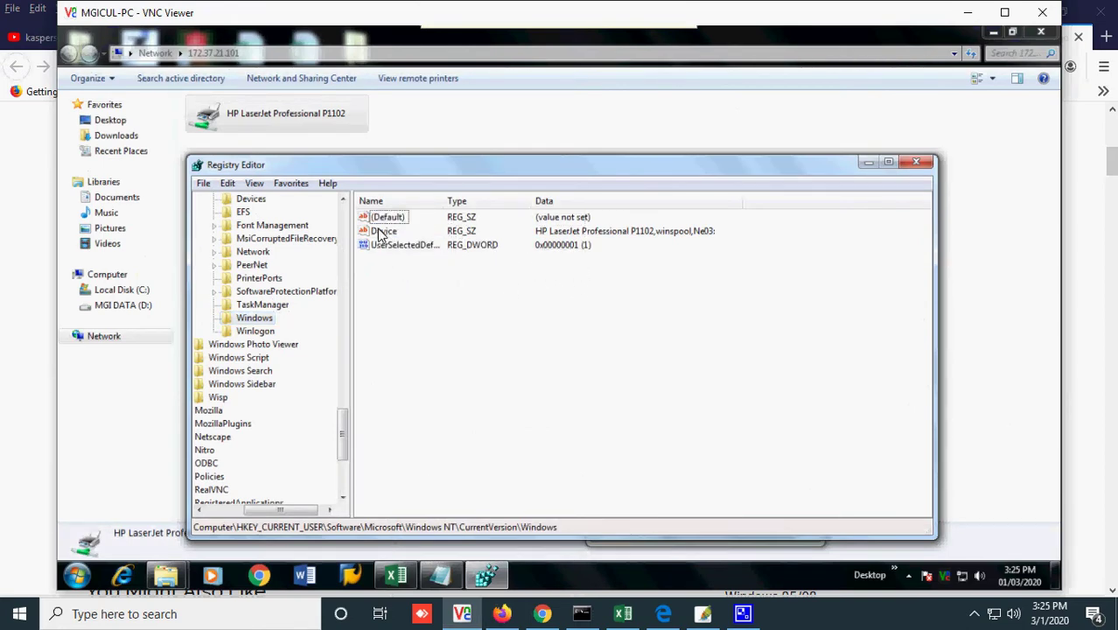
double_click(380, 230)
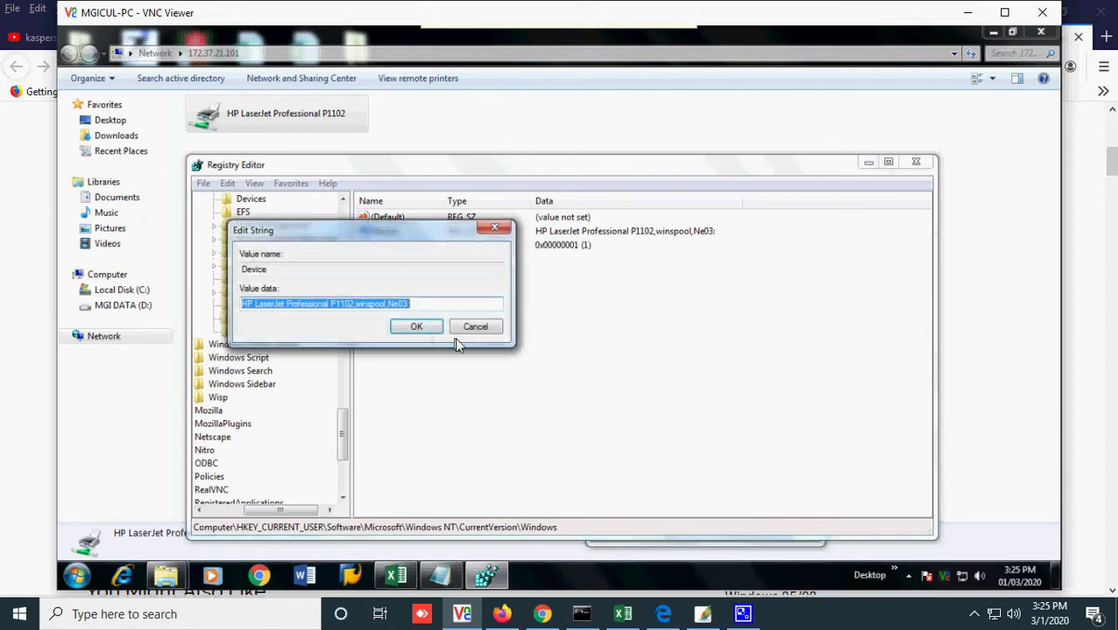
left_click(473, 325)
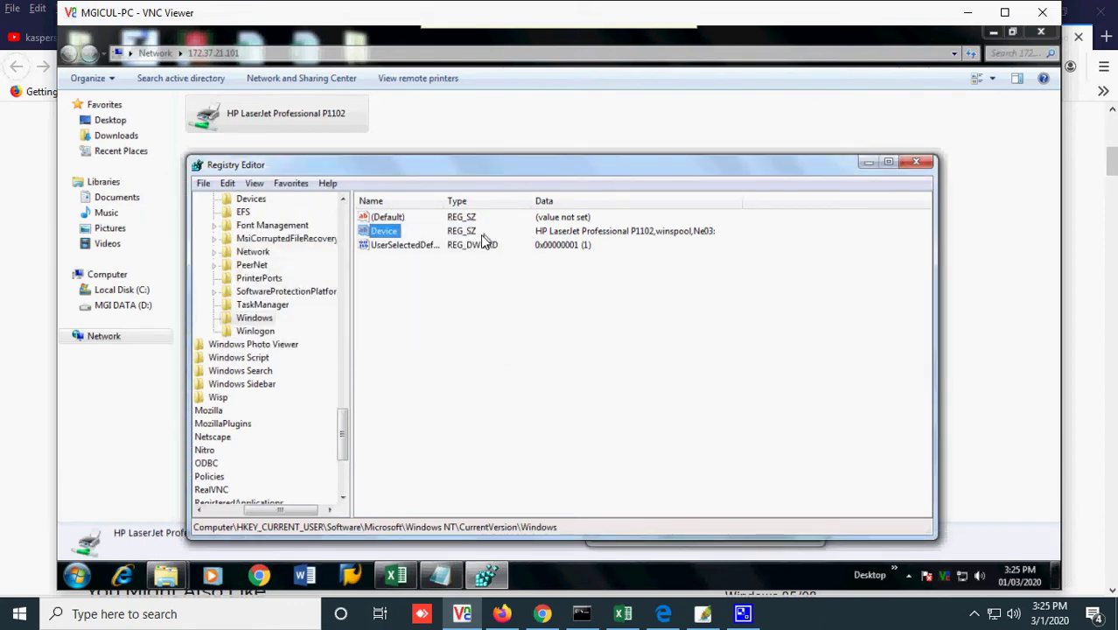
double_click(396, 245)
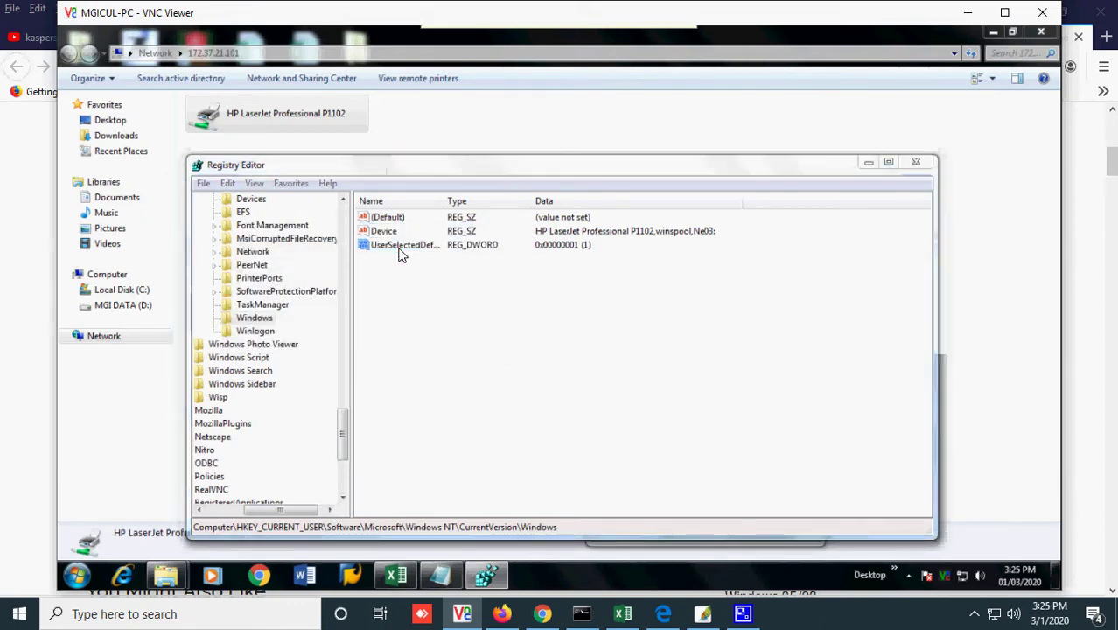
left_click(463, 230)
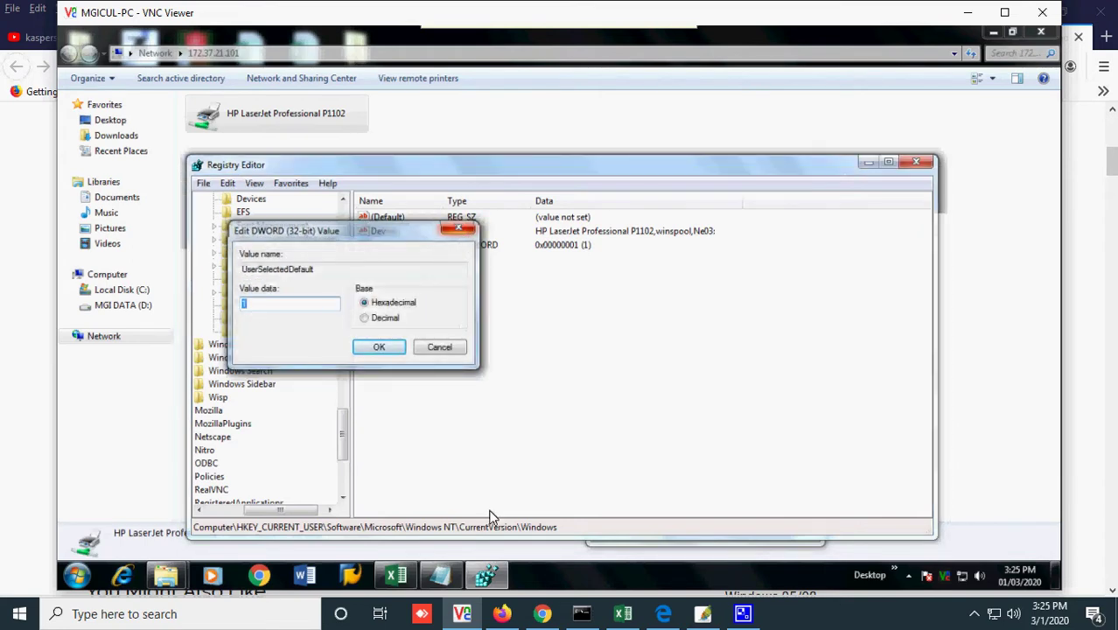
left_click(502, 614)
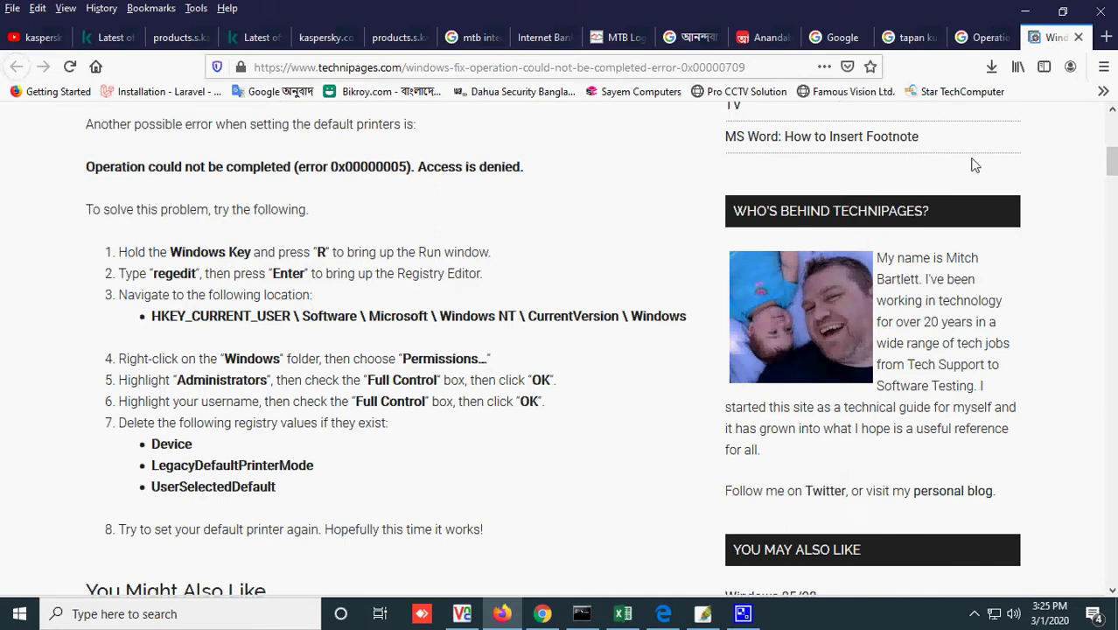
- Switch between the Technipages article and Registry Editor, selecting the (Default) and UserSelectedDefault values
left_click(1024, 12)
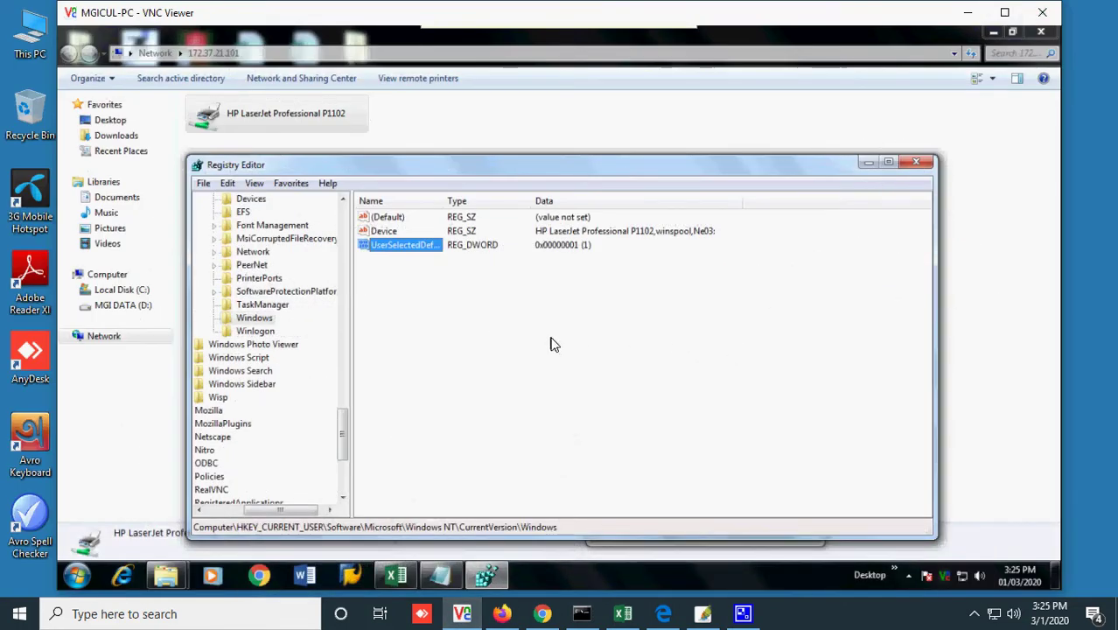
left_click(513, 613)
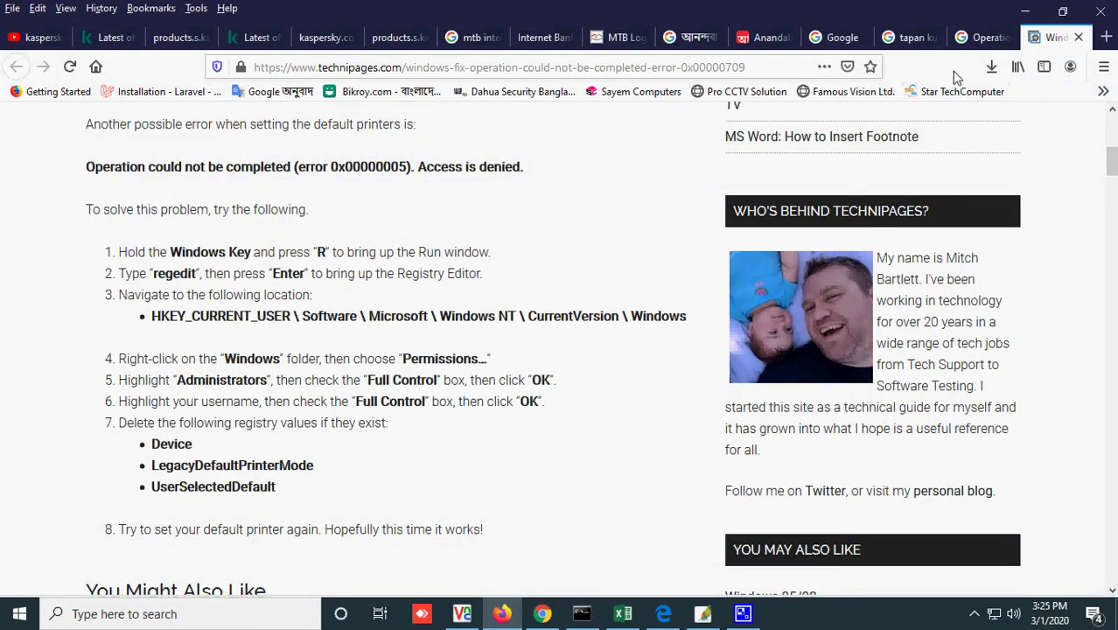
left_click(1024, 10)
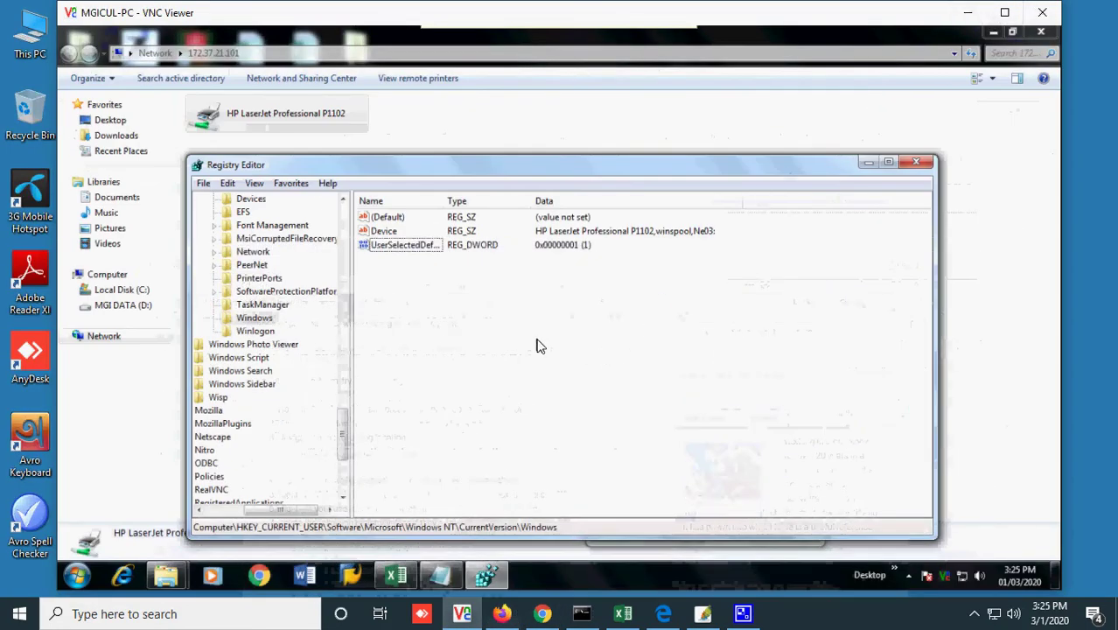
left_click(388, 232)
left_click(389, 222)
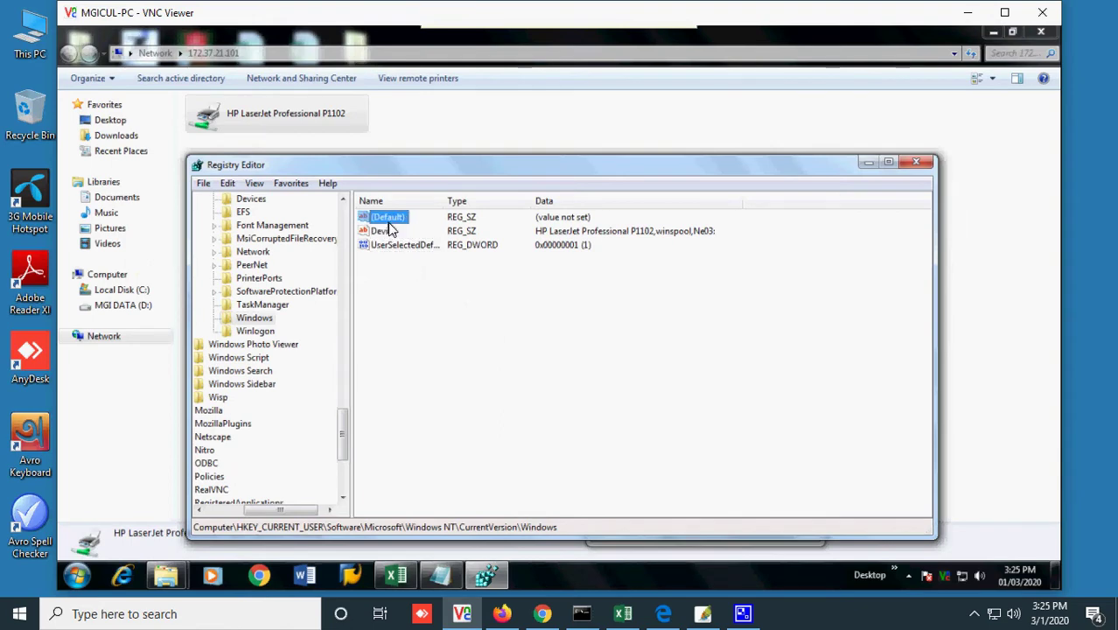
left_click(403, 245)
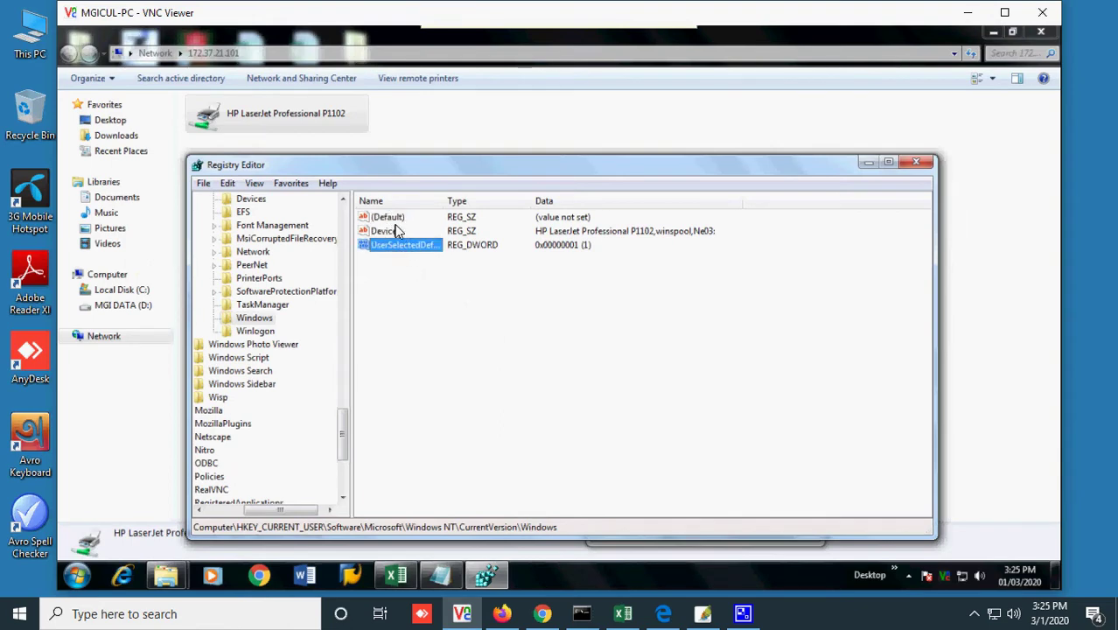
key("Up")
key("Up")
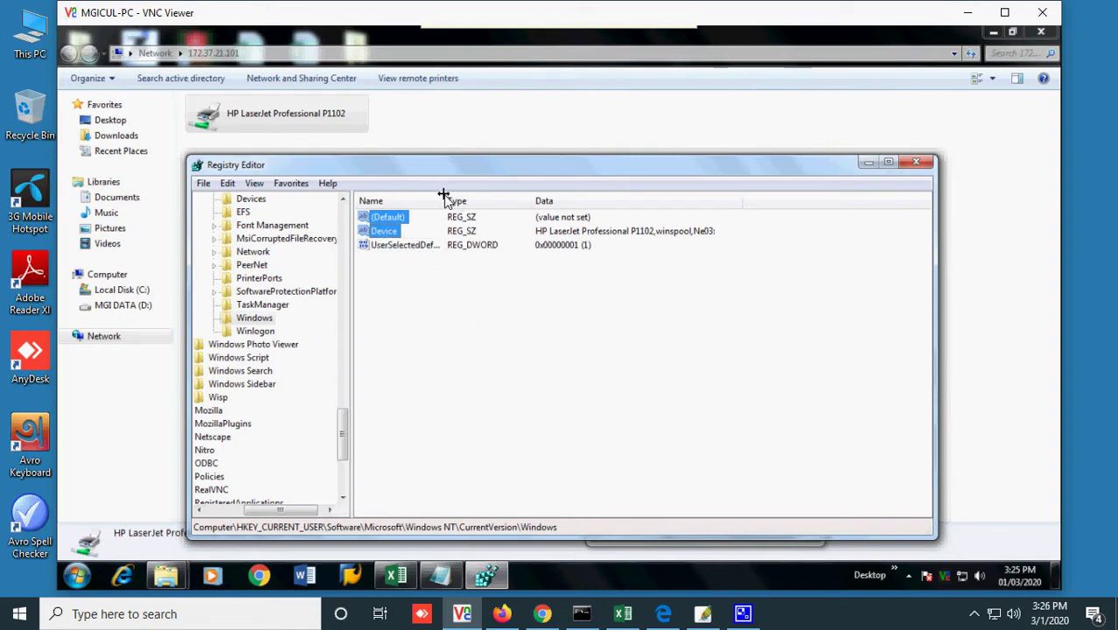
- Widen the Name column so UserSelectedDefault shows in full, recheck the article, and select Device
left_click_drag(444, 198, 524, 195)
left_click(543, 503)
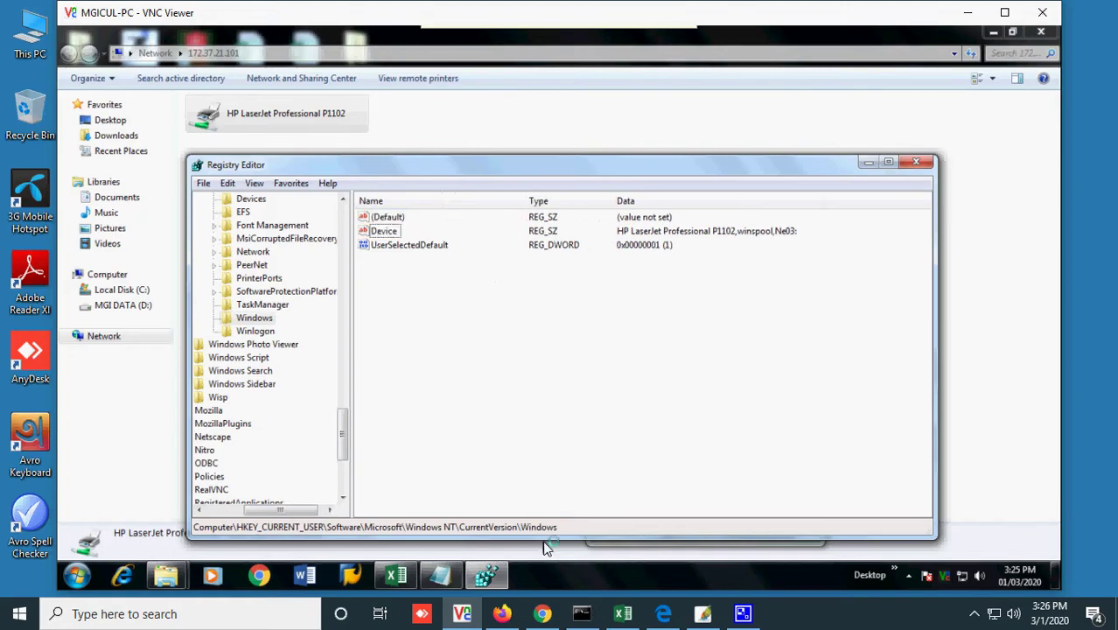
left_click(501, 613)
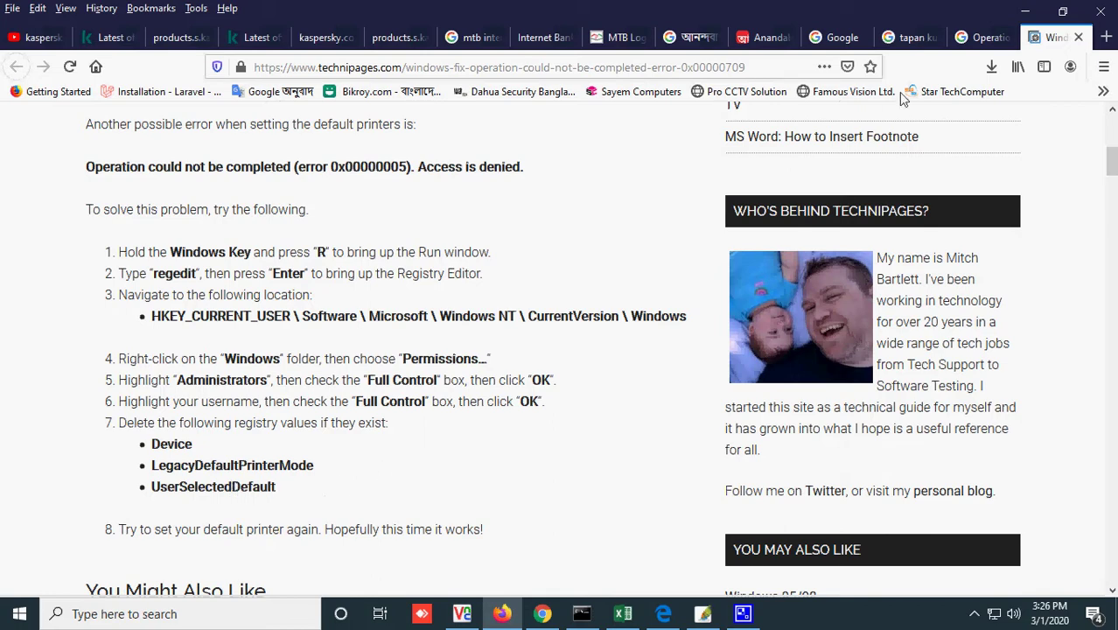
left_click(1024, 11)
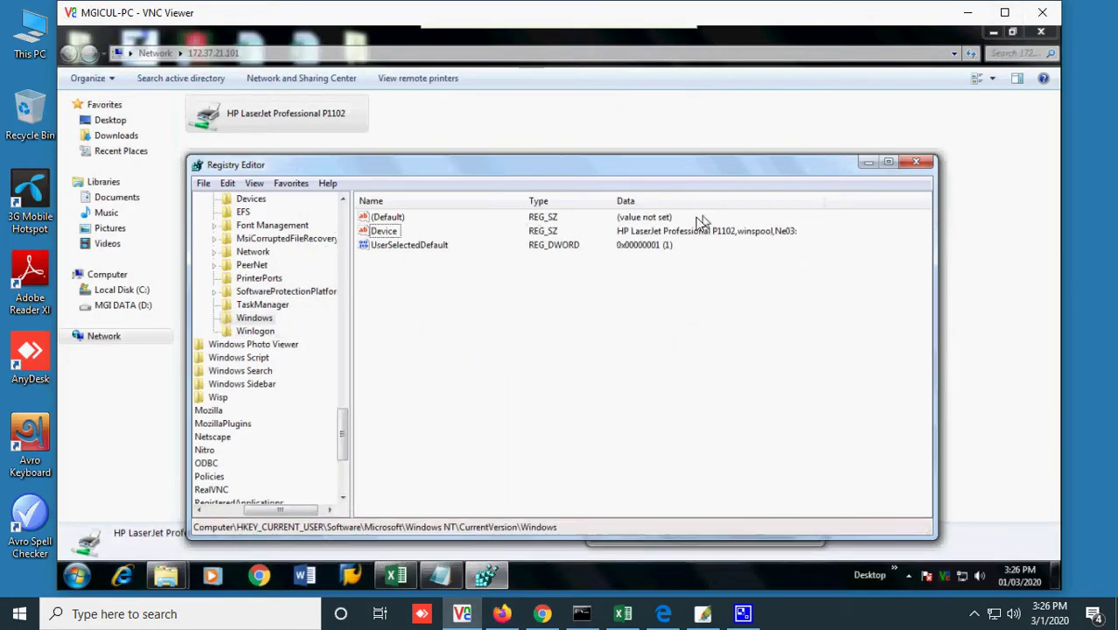
left_click(385, 232)
- Delete the Device and UserSelectedDefault values from the Windows key, leaving (Default), and close Registry Editor
left_click(390, 245, "ctrl")
right_click(390, 246)
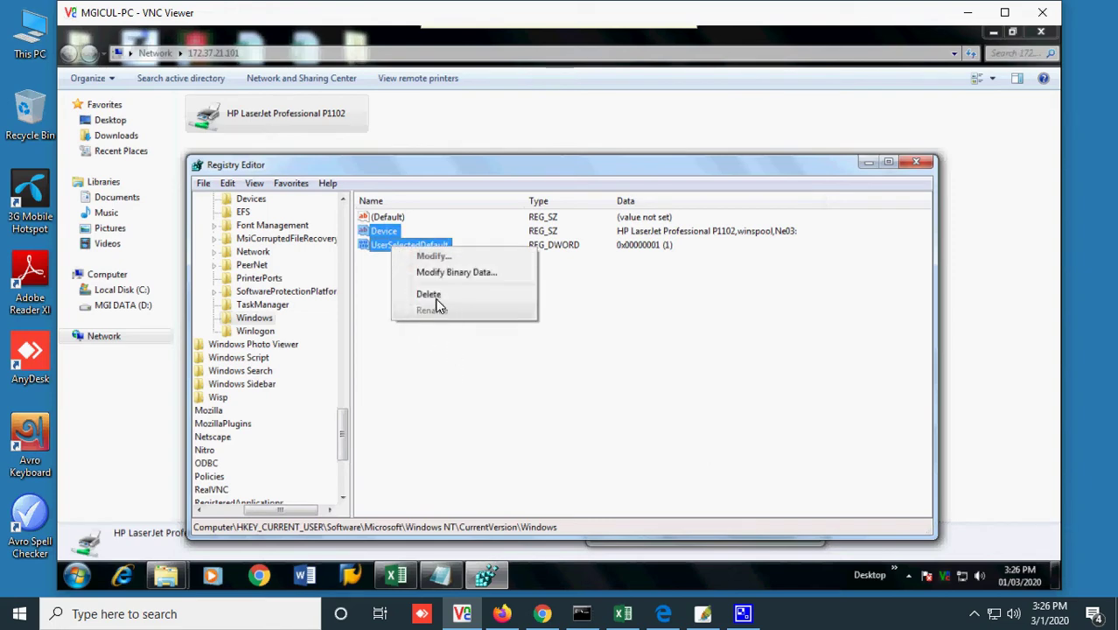
left_click(437, 297)
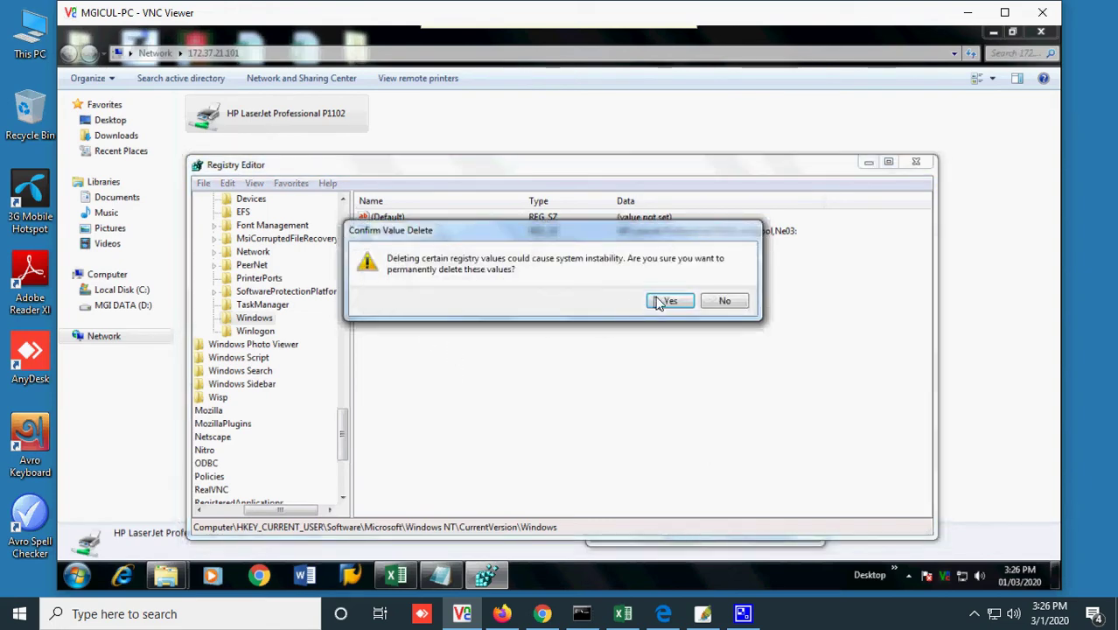
left_click(670, 301)
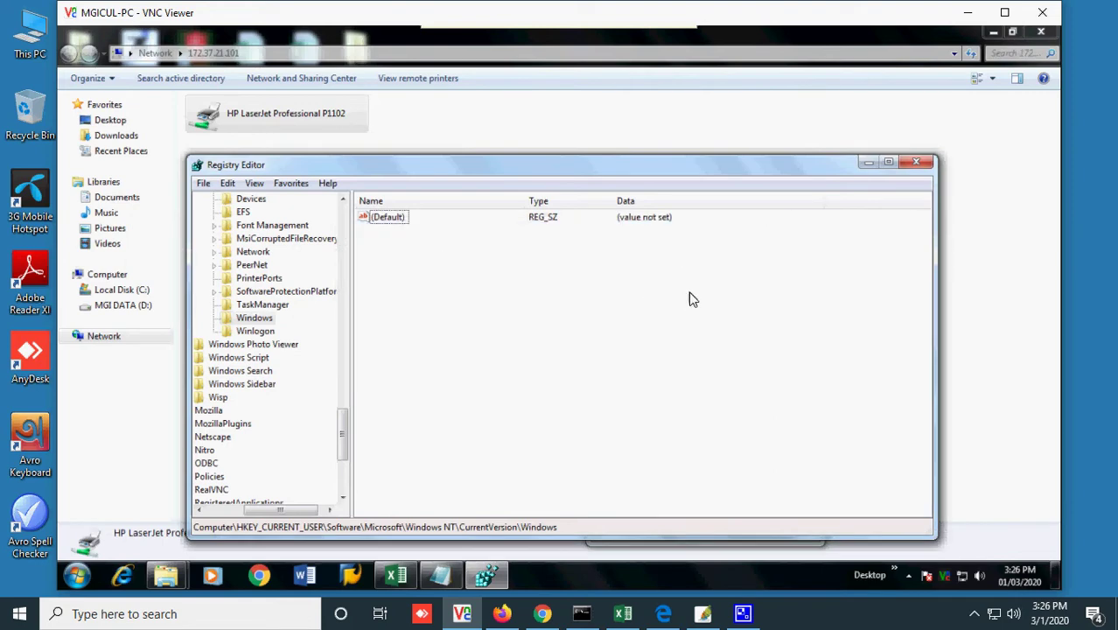
double_click(391, 218)
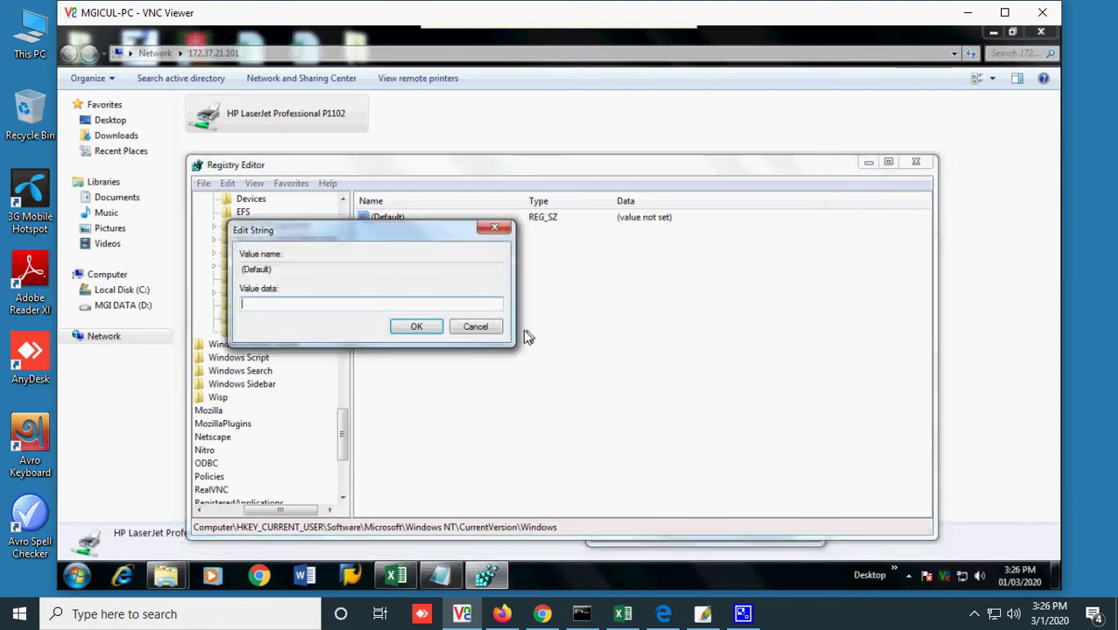
key("Escape")
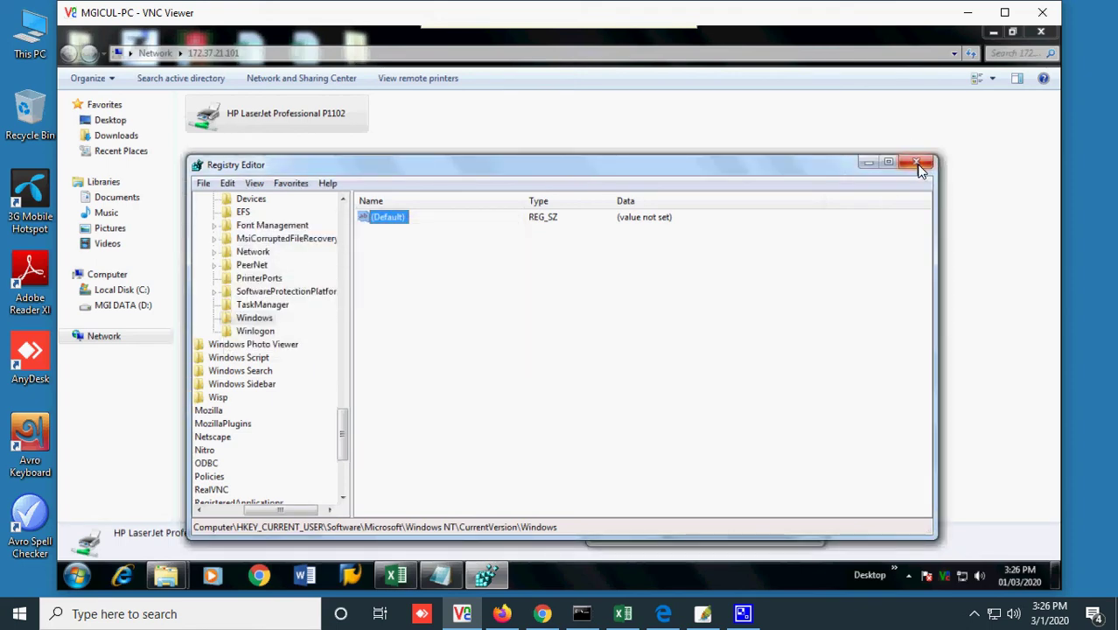
left_click(915, 162)
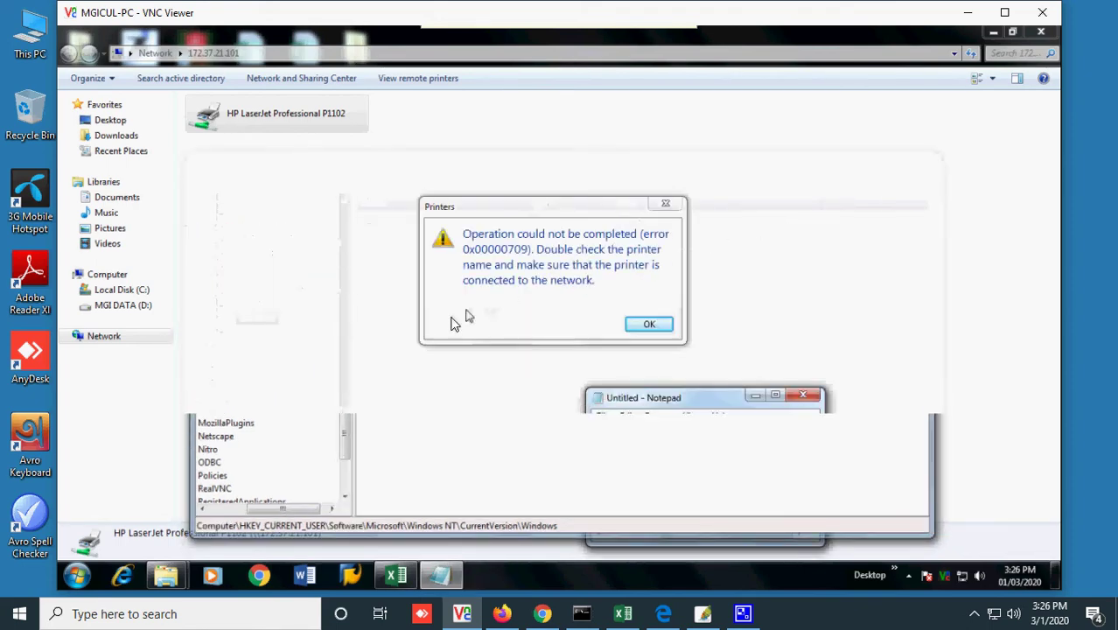
- Dismiss the 0x00000709 error, close the printer window, discard the Notepad notes, and restore the Excel workbook
left_click(652, 324)
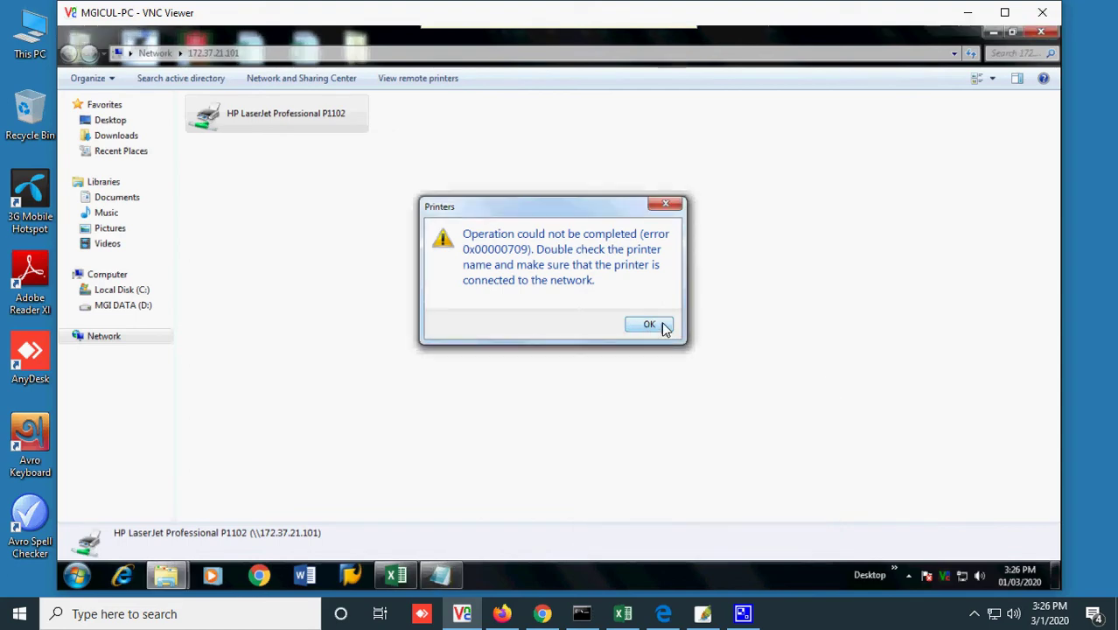
left_click(1040, 33)
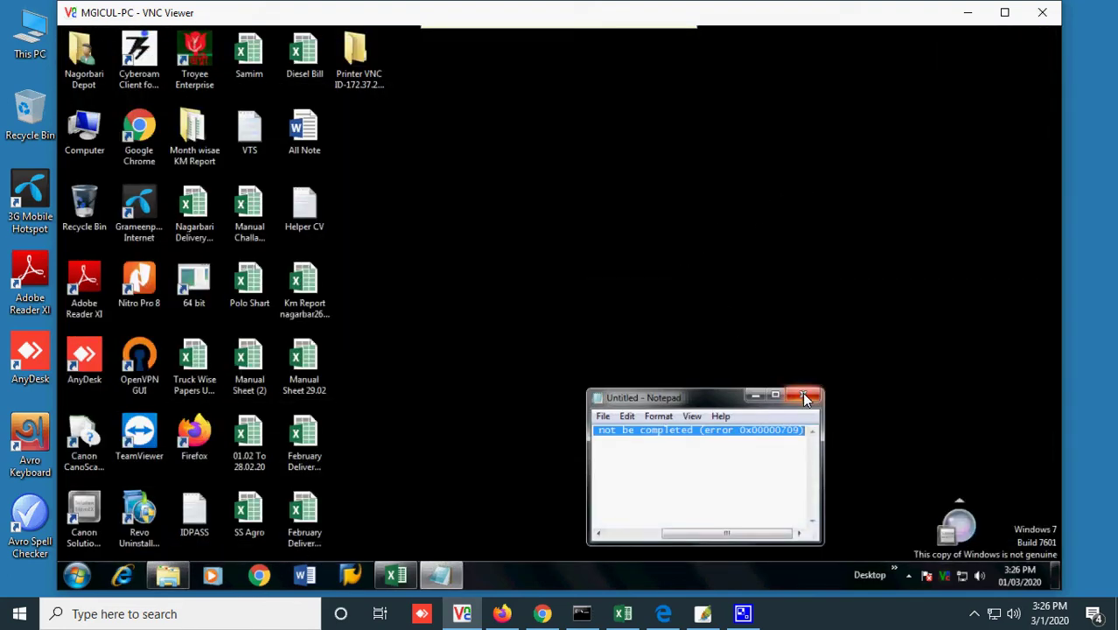
left_click(802, 395)
left_click(596, 304)
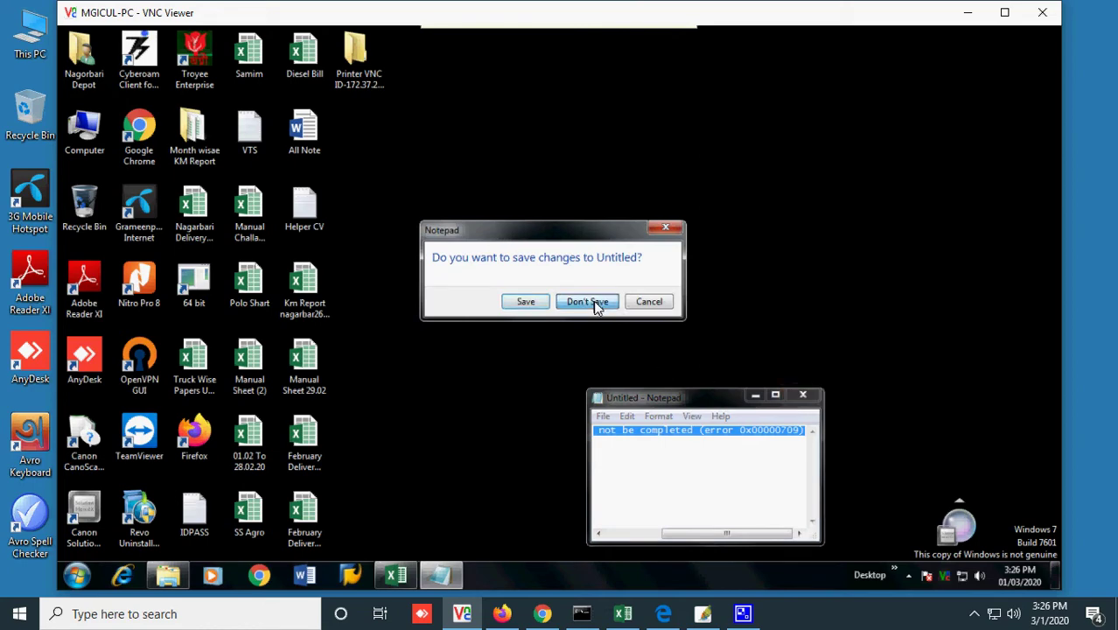
left_click(379, 577)
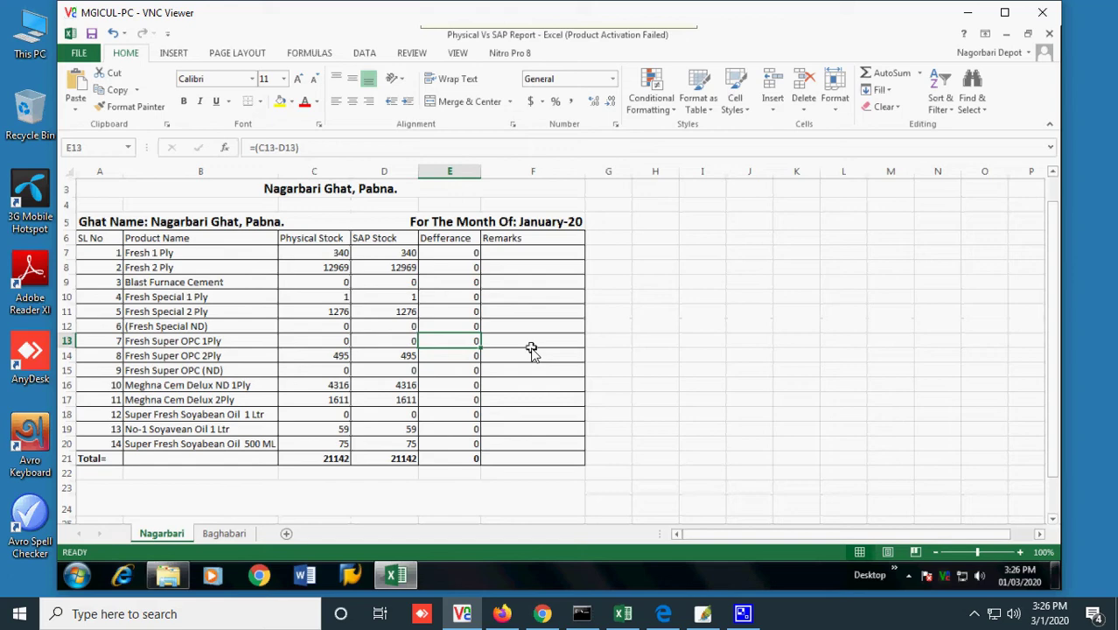
- Preview the Physical Vs SAP Report printout with Ctrl+P, then return to the sheet
key("ctrl+p")
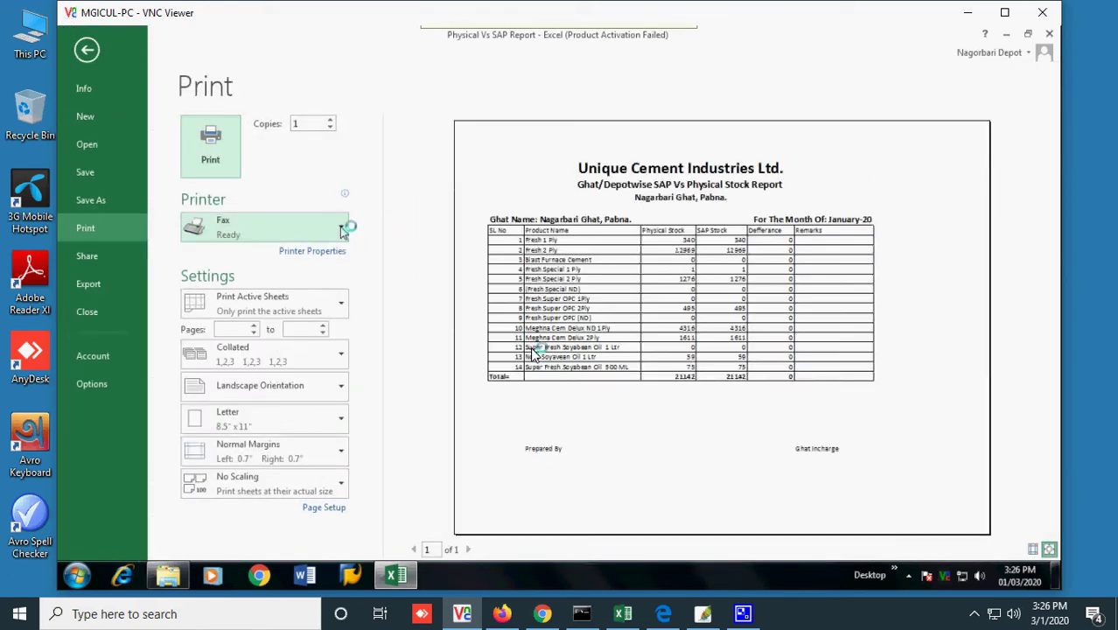
key("Escape")
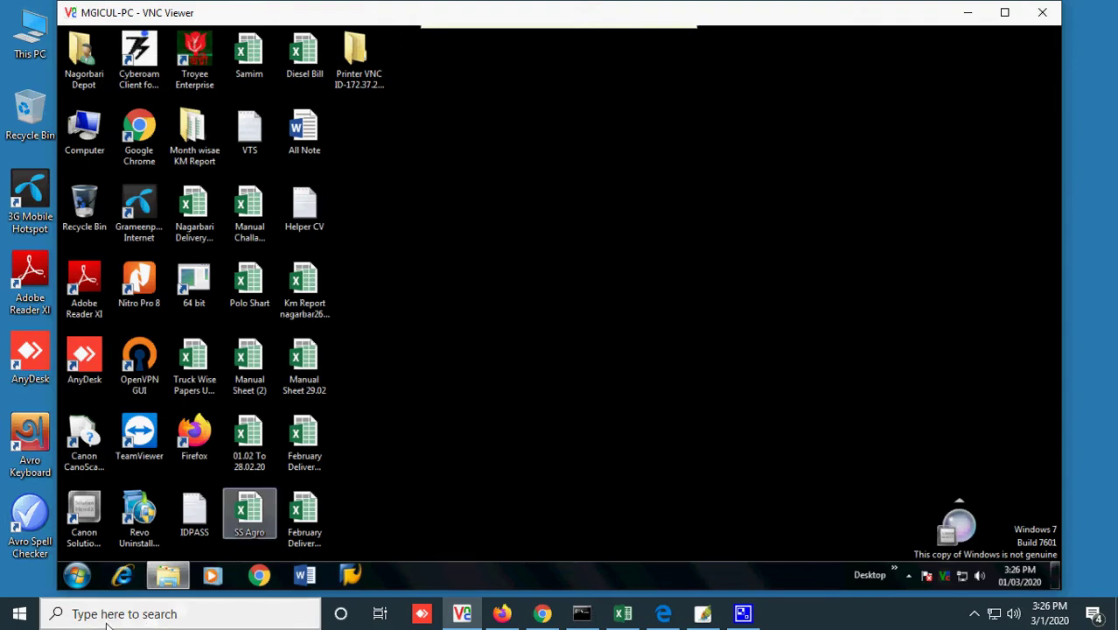
- Restart the remote Windows 7 PC from the Start menu's Shut down options
left_click(75, 581)
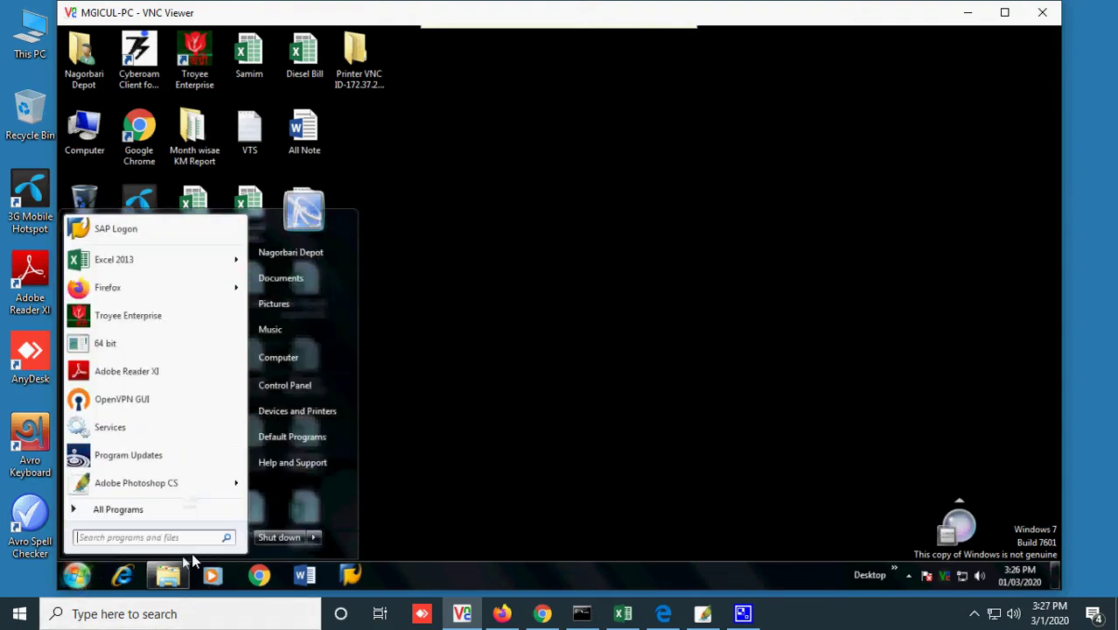
left_click(312, 537)
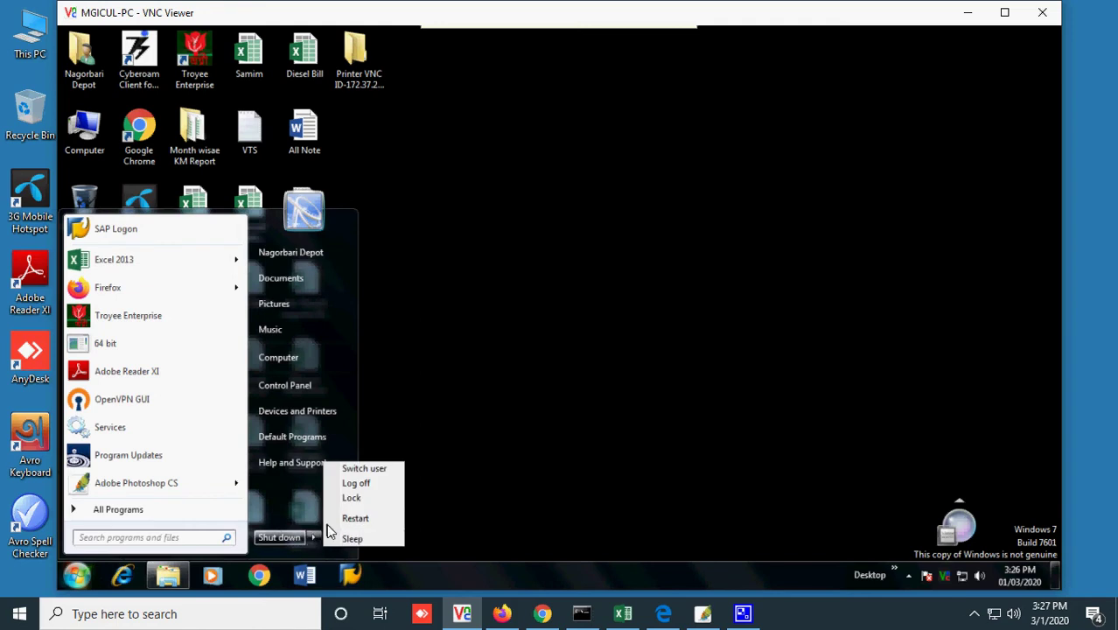
left_click(350, 519)
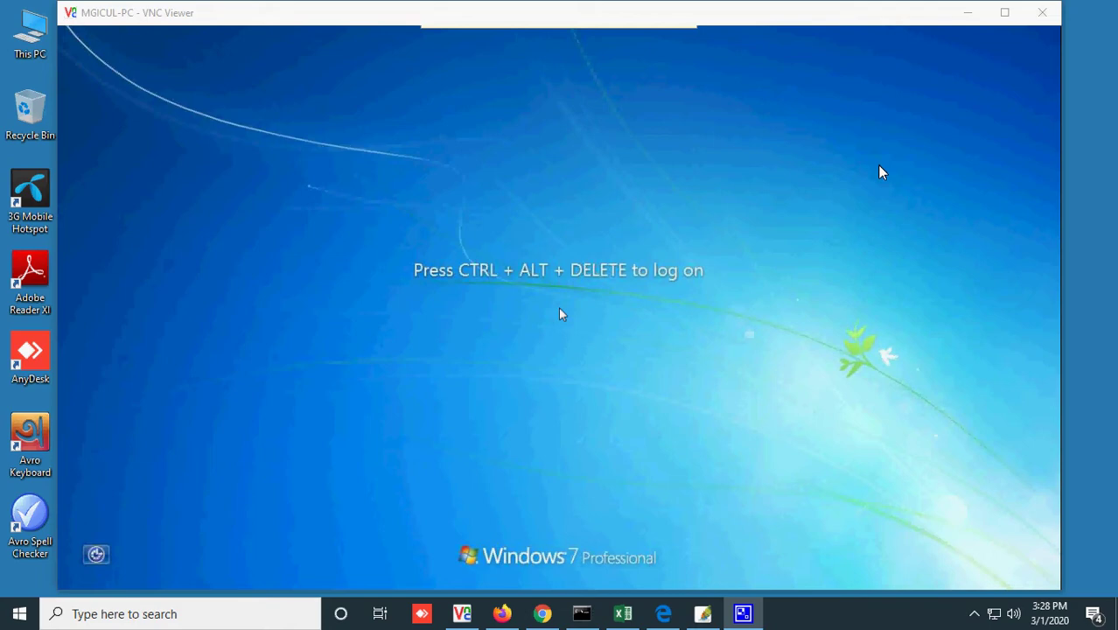
- Log back into the remote PC with Ctrl+Alt+Del and the account password
key("ctrl+alt+Delete")
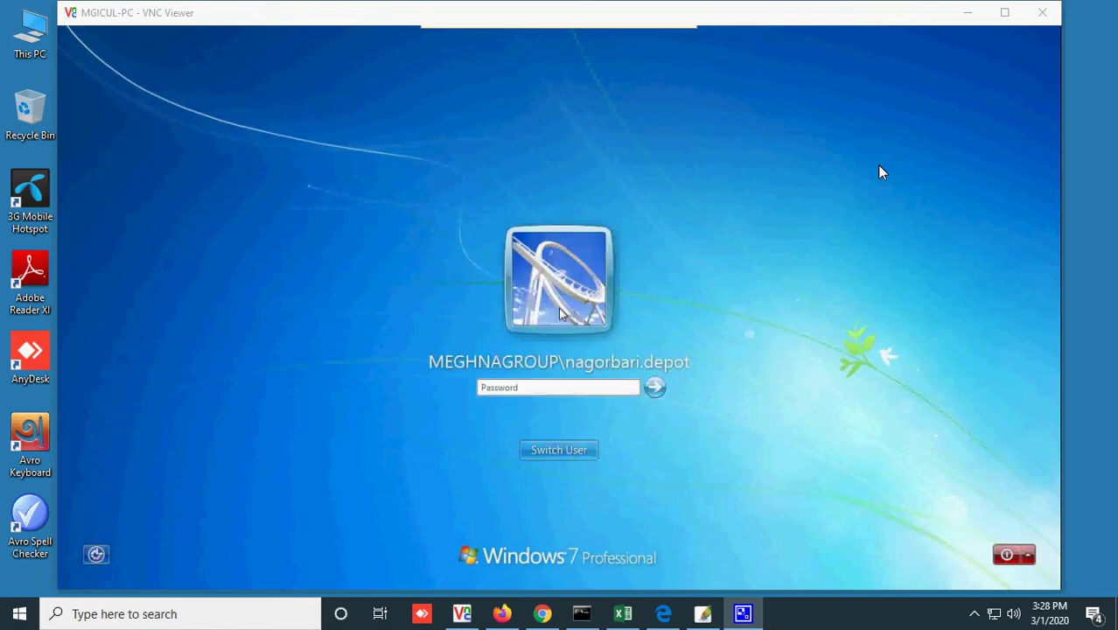
type("••••••••")
key("Return")
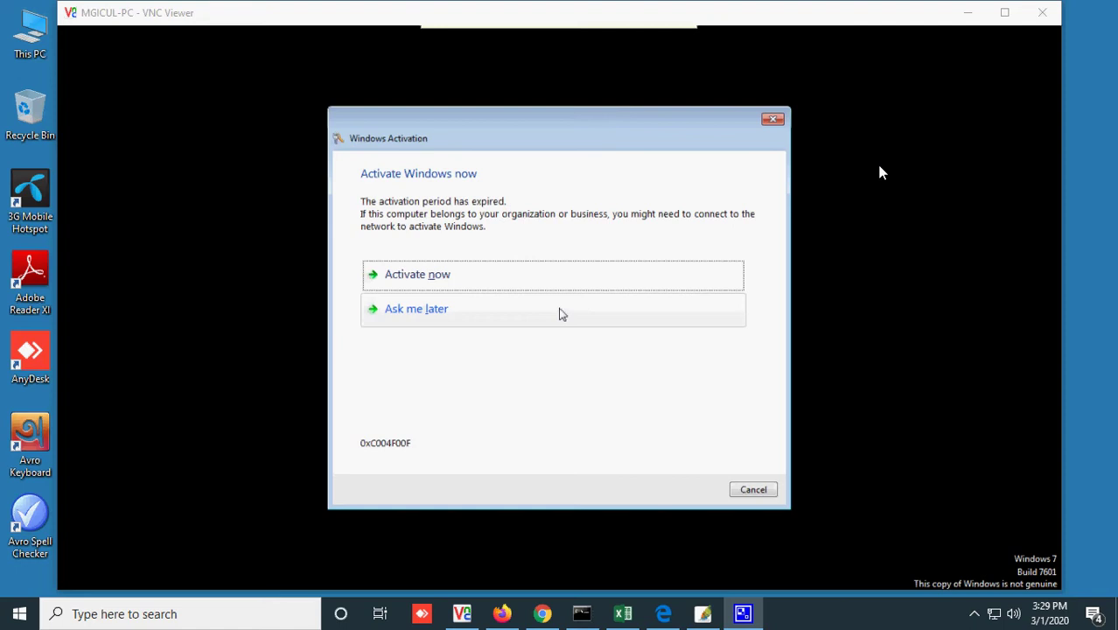
- Postpone Windows activation with Ask me later and dismiss the activation warning
left_click(513, 336)
left_click(516, 326)
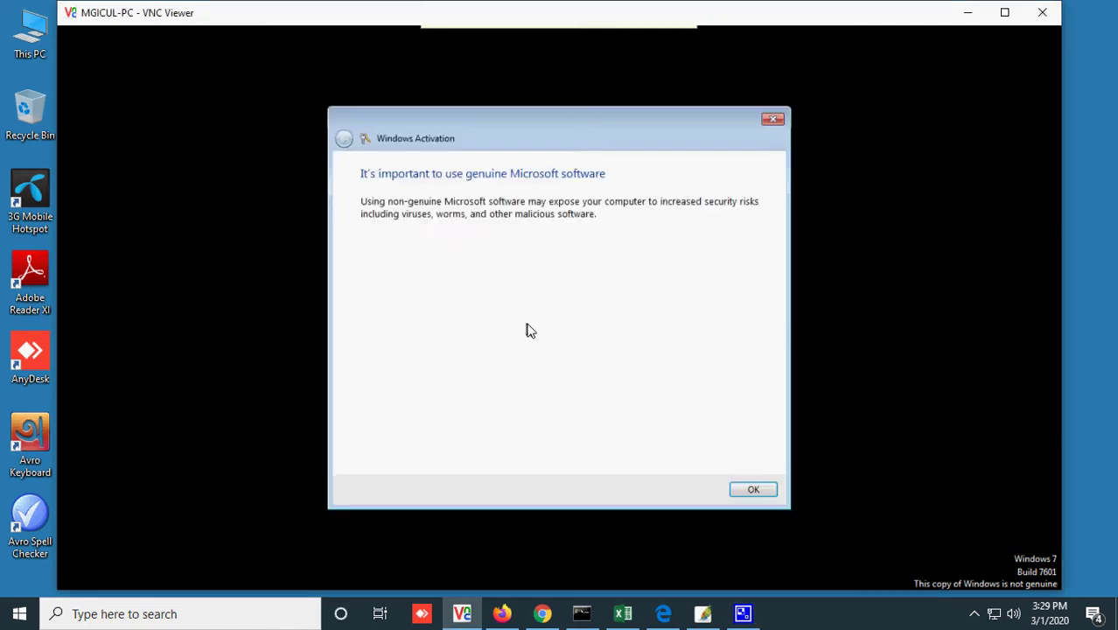
left_click(775, 120)
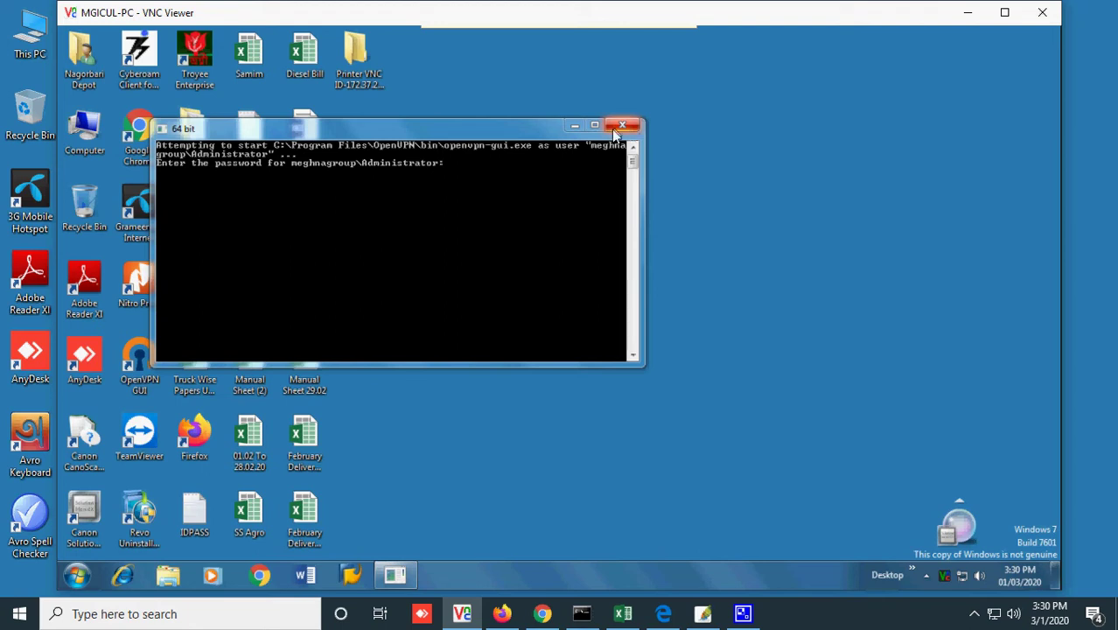
- Open \\172.37.21.101 from Run, try connecting to the shared HP LaserJet, and dismiss the failure
key("super+r")
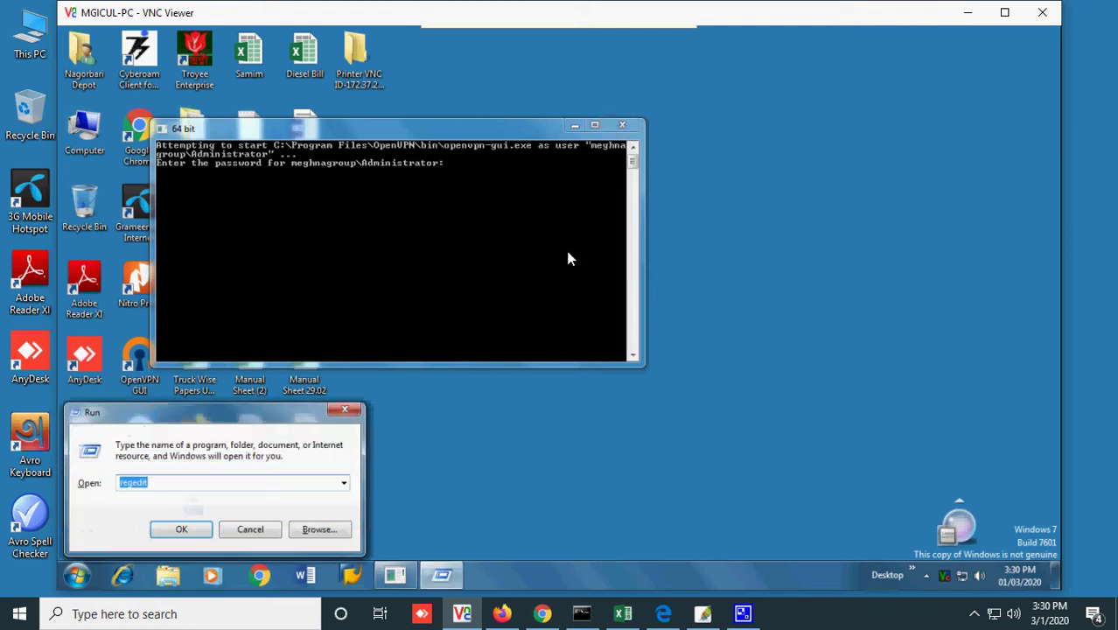
key("Down")
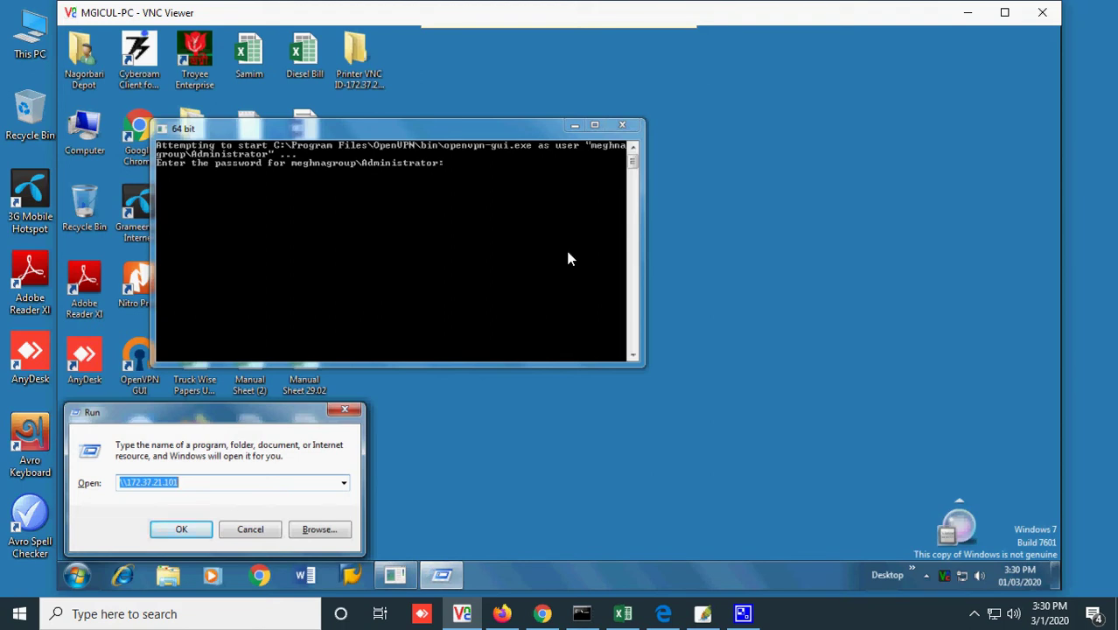
key("Return")
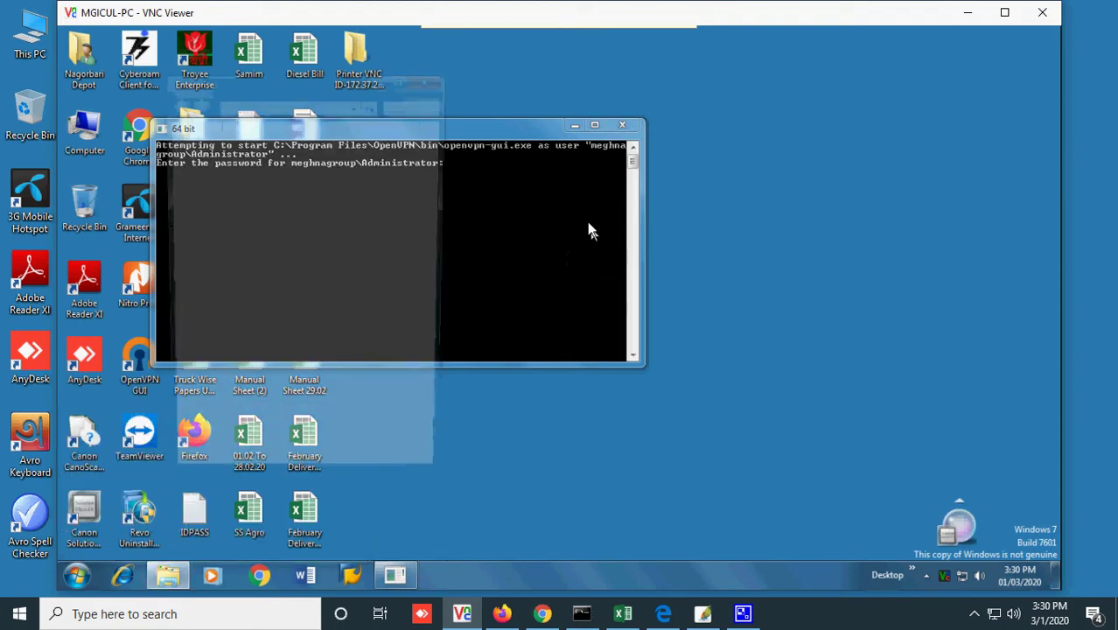
right_click(359, 168)
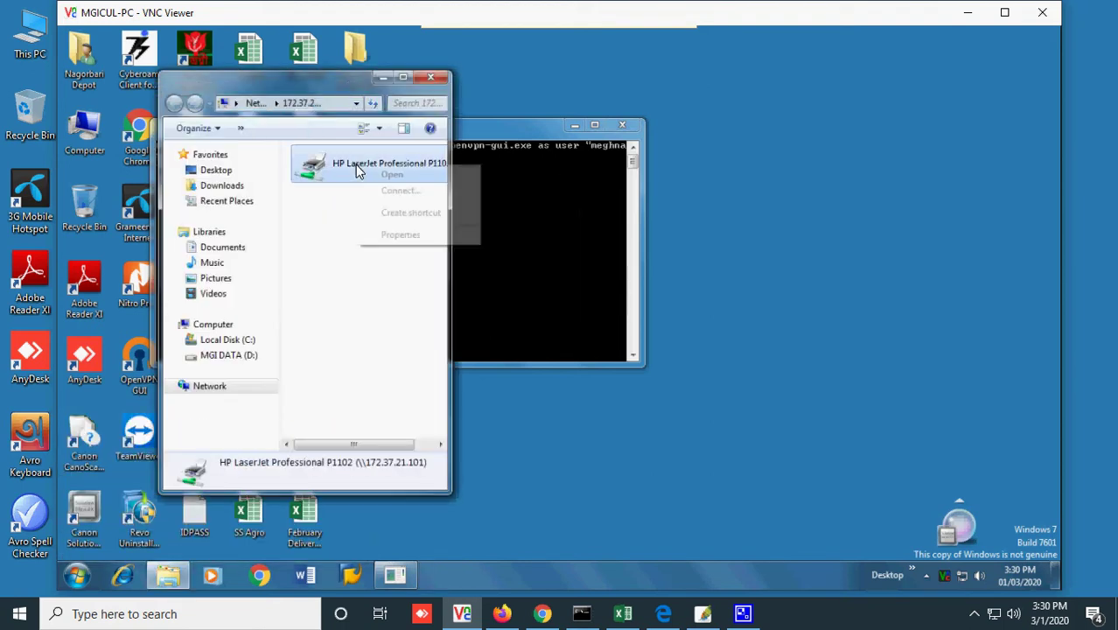
left_click(401, 191)
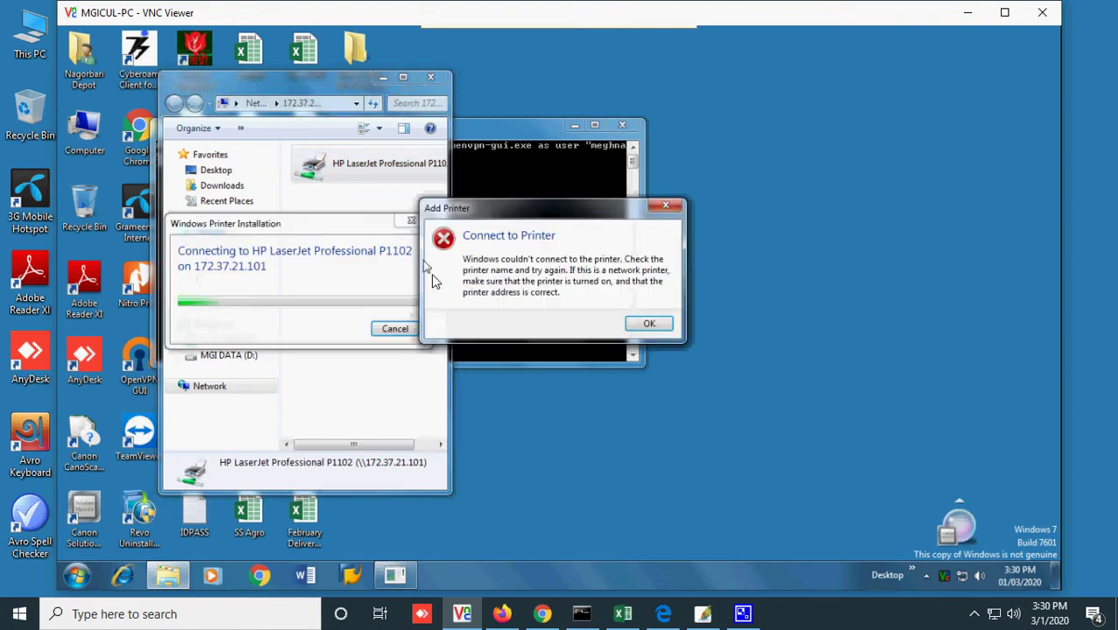
left_click(669, 326)
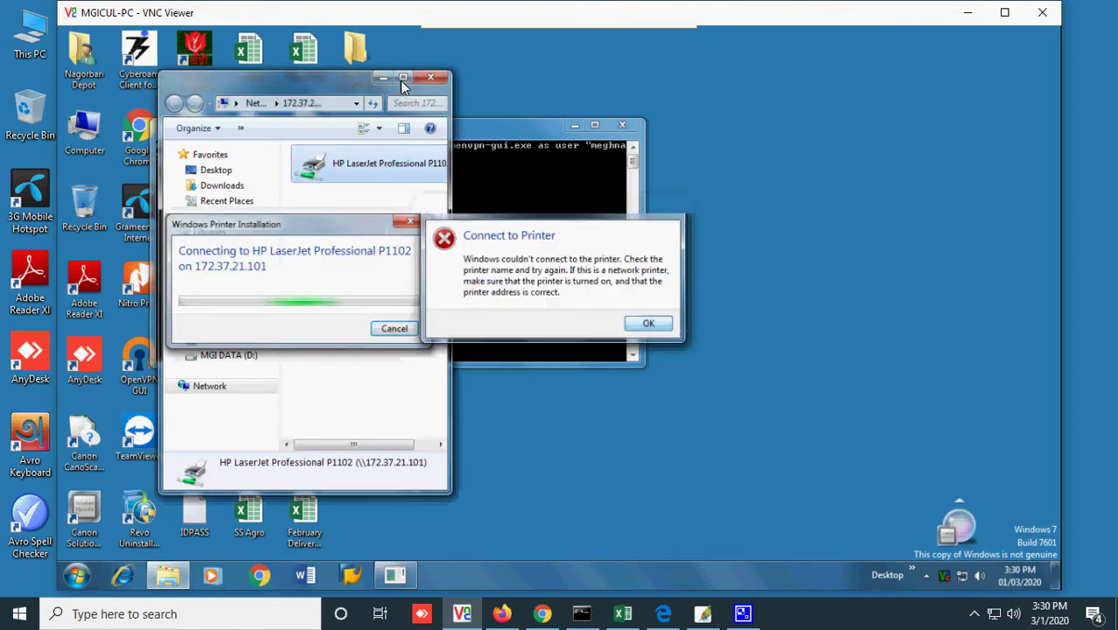
left_click(404, 78)
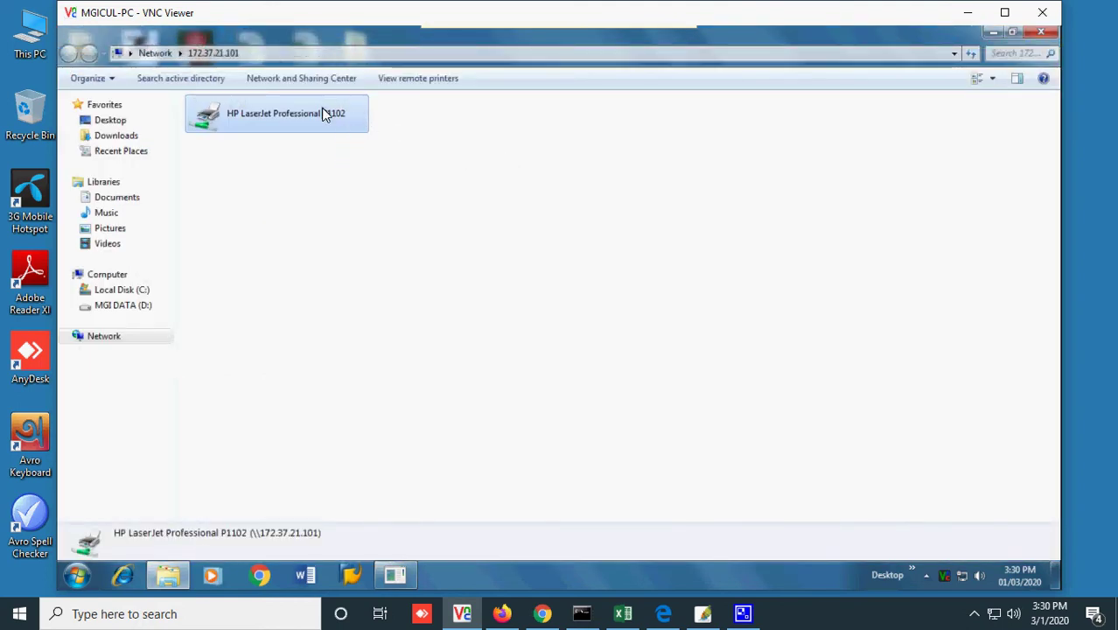
- Review the shared HP LaserJet Professional P1102's properties, then close them
left_click(312, 55)
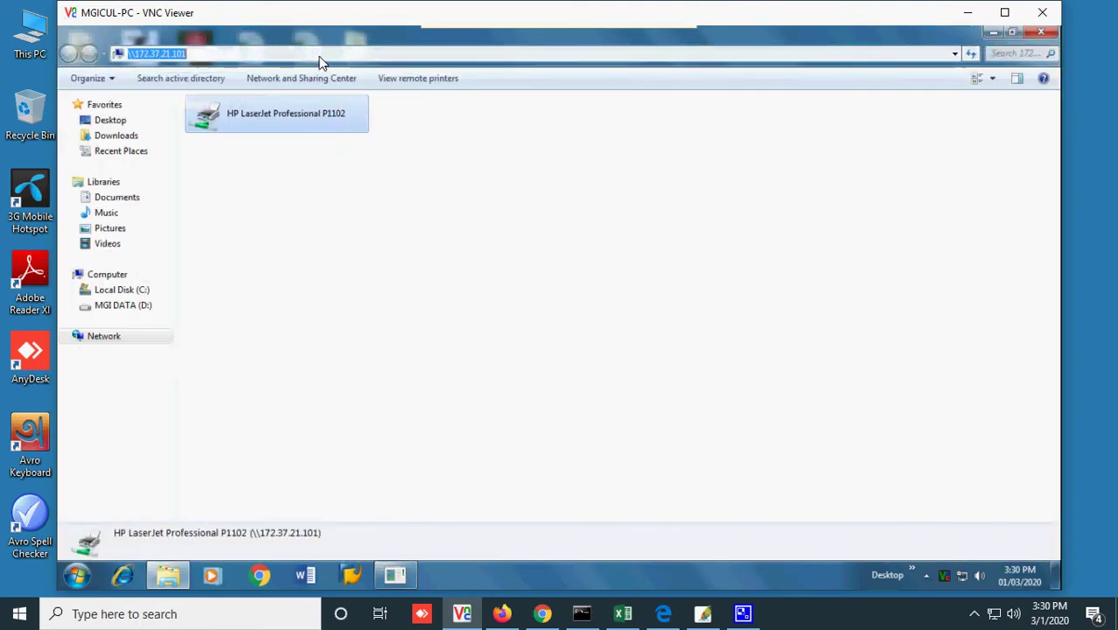
left_click(320, 53)
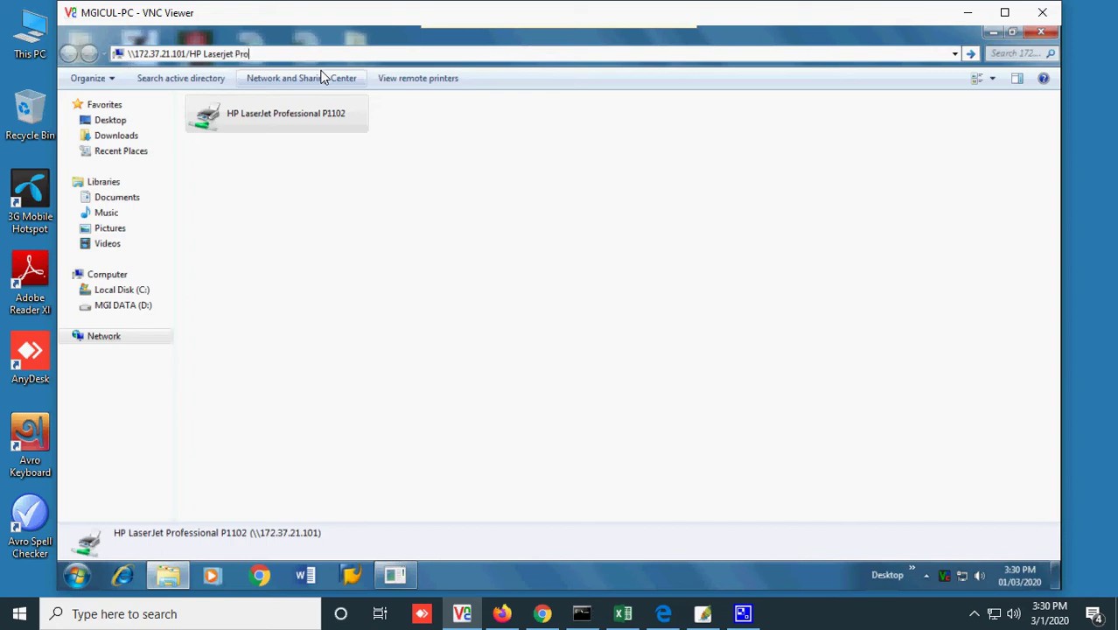
right_click(313, 111)
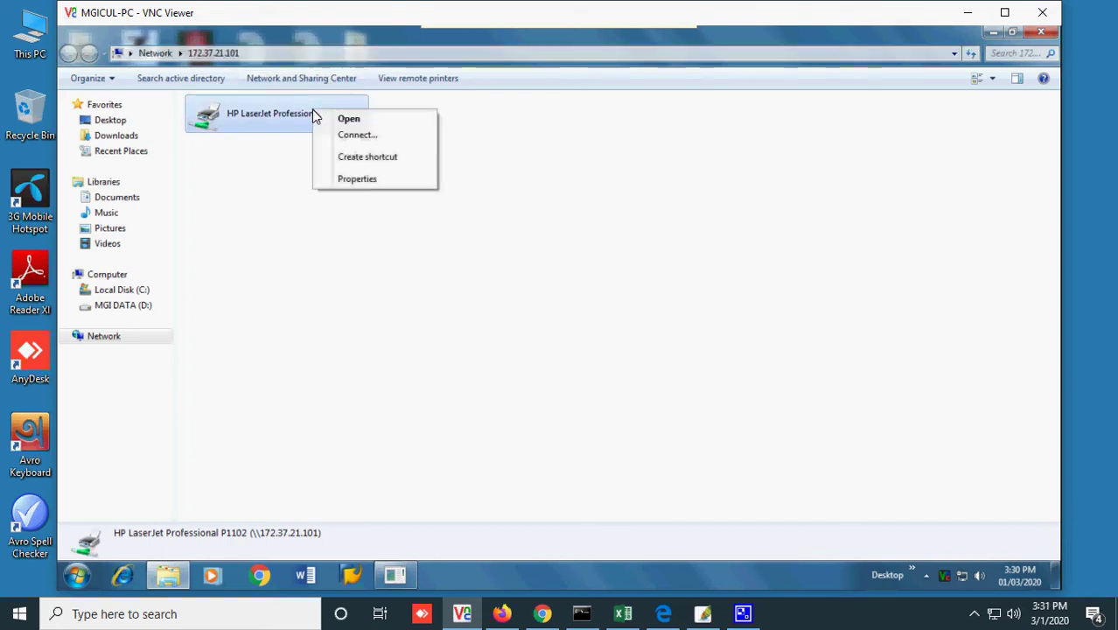
left_click(338, 179)
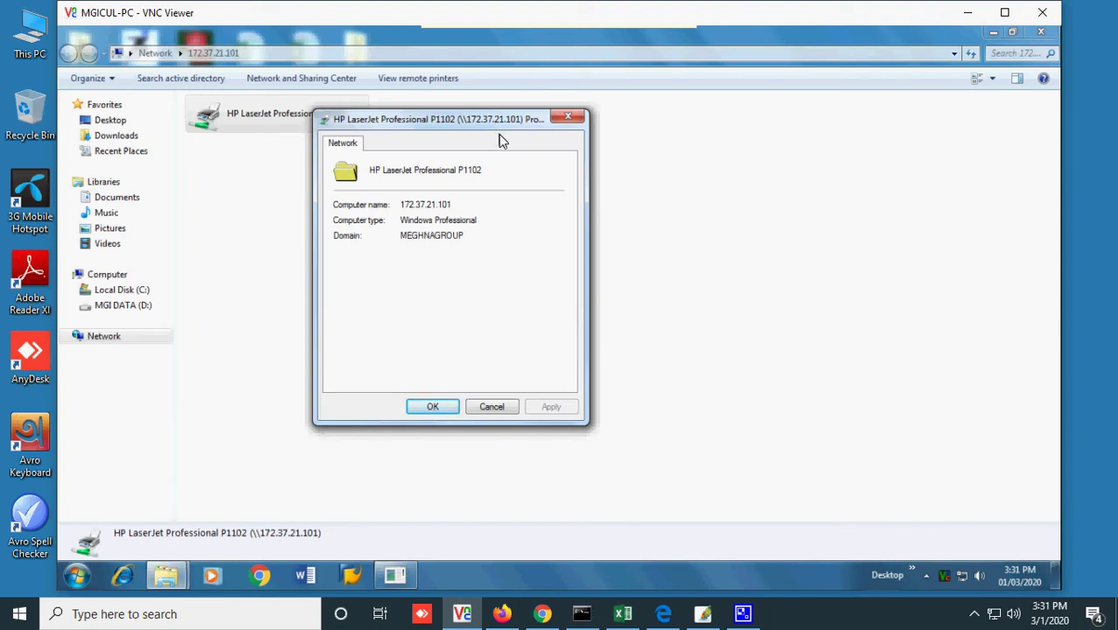
left_click(568, 117)
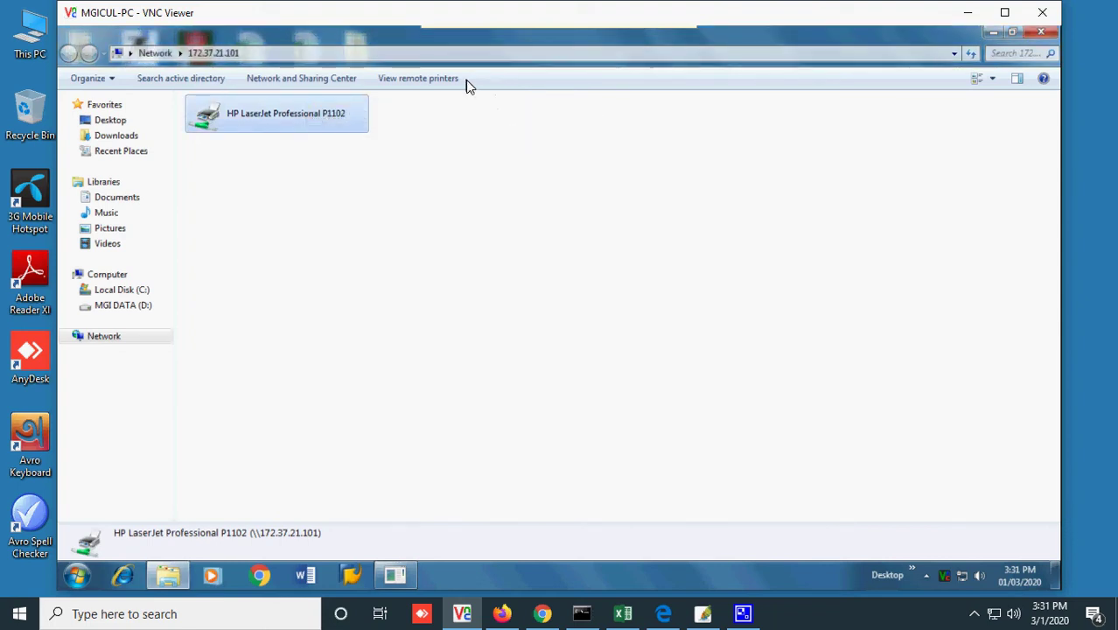
- Navigate the address bar to \\172.37.21.101\HP LaserJet Professional P1102 using autocomplete
left_click(457, 55)
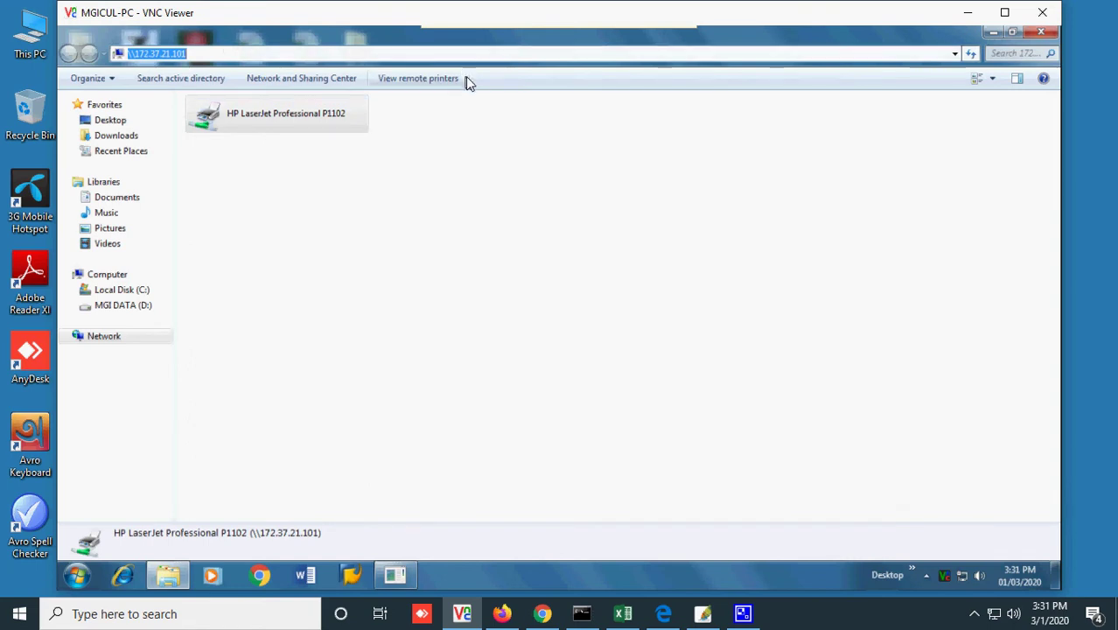
type("\\")
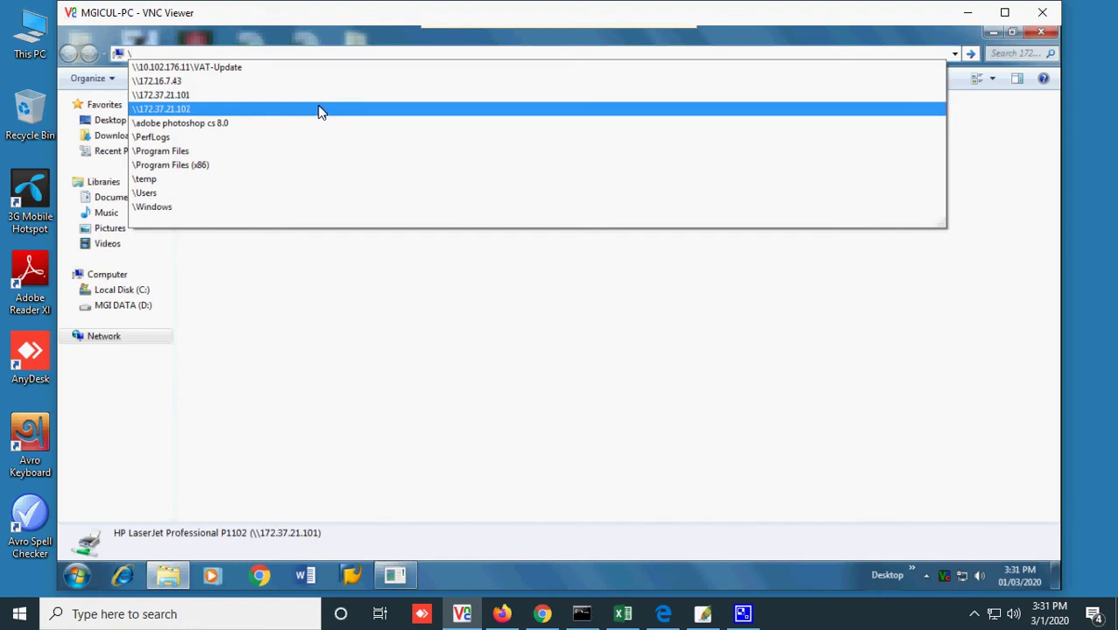
key("Return")
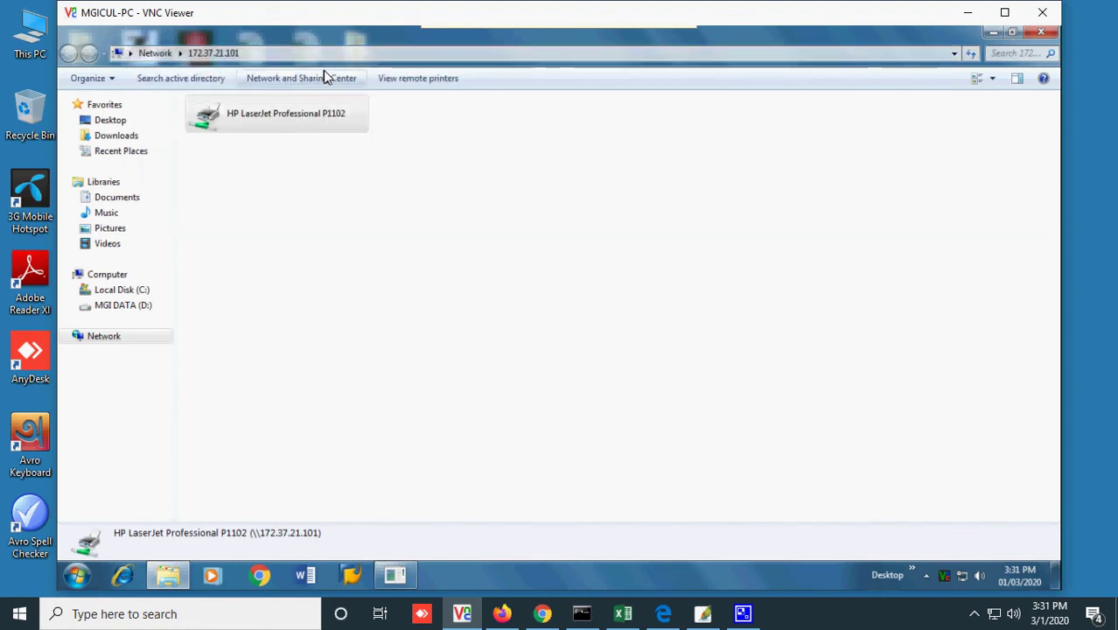
left_click(322, 56)
left_click(324, 55)
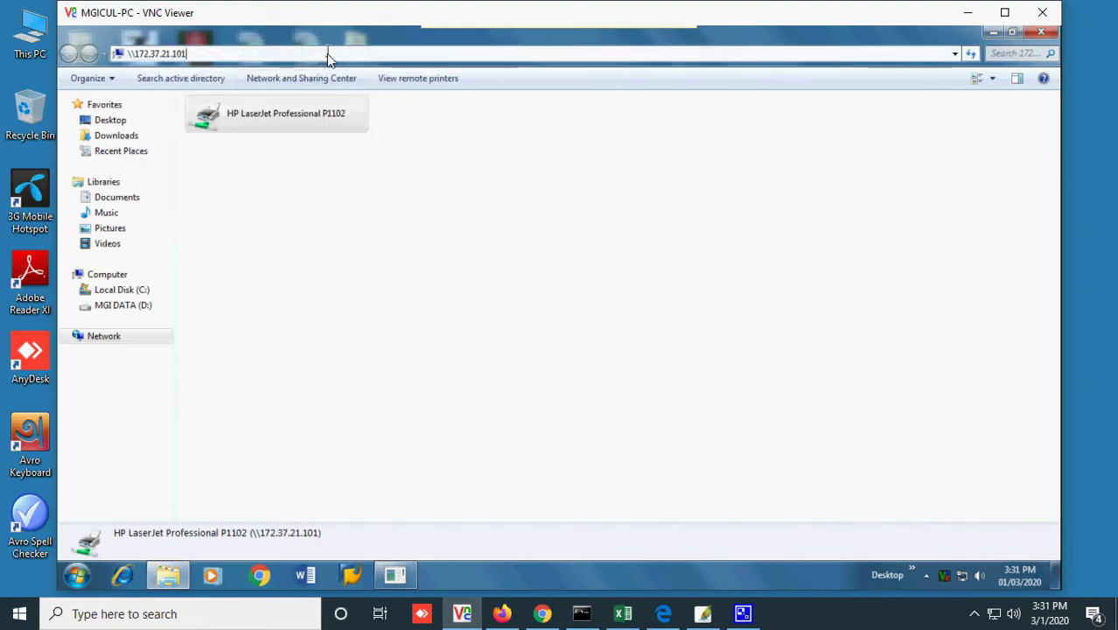
type("\\")
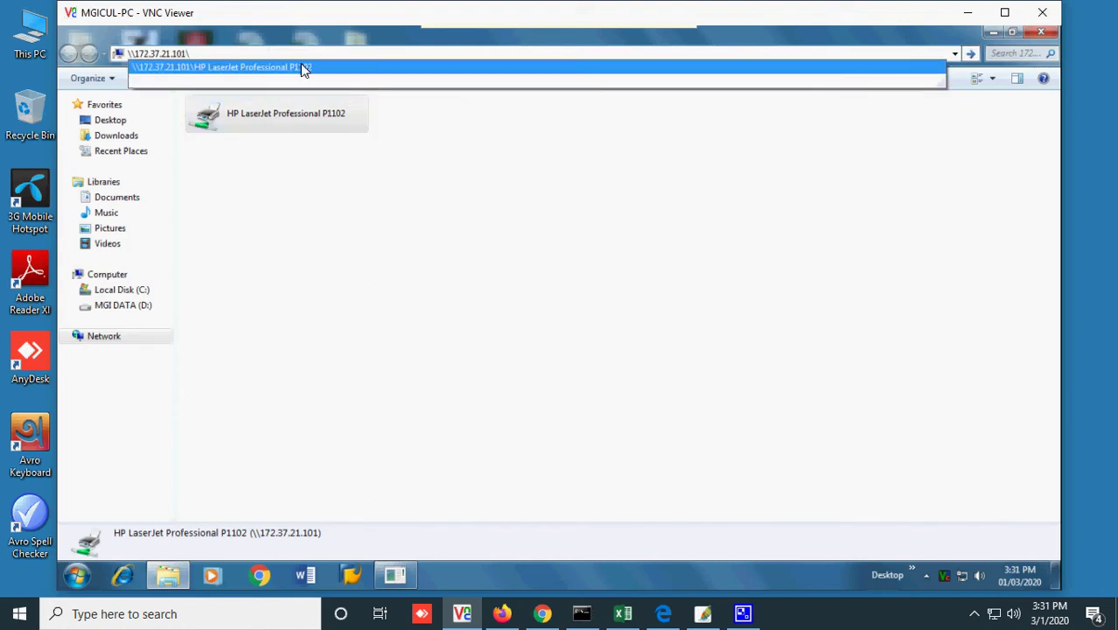
left_click(300, 68)
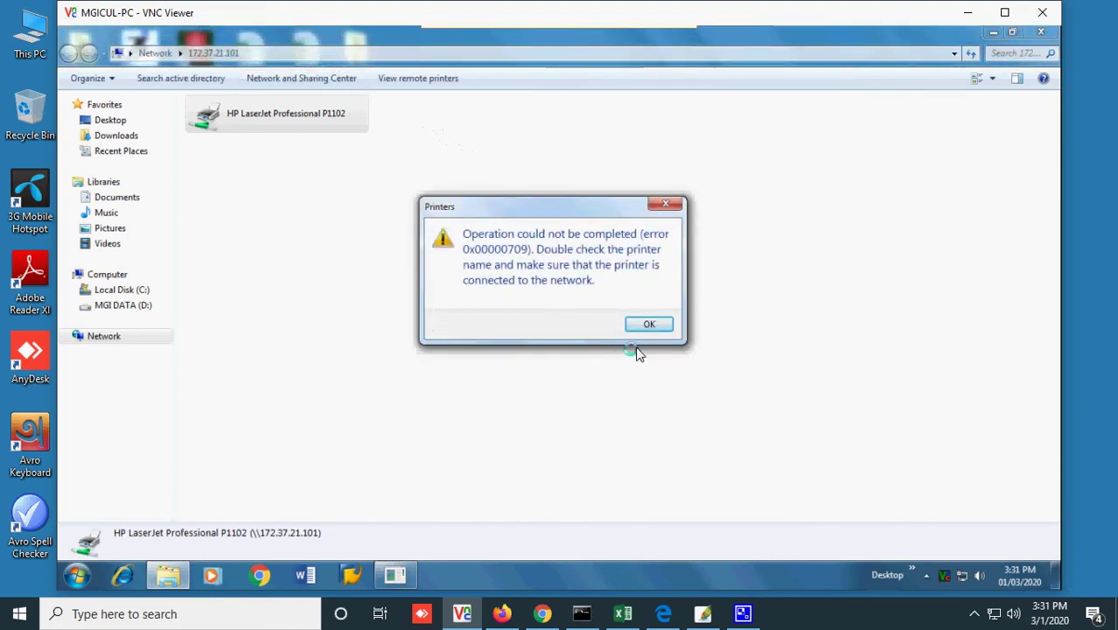
- Reopen the P1102 share path from the address suggestions and dismiss the 0x00000709 error again
key("Return")
left_click(368, 53)
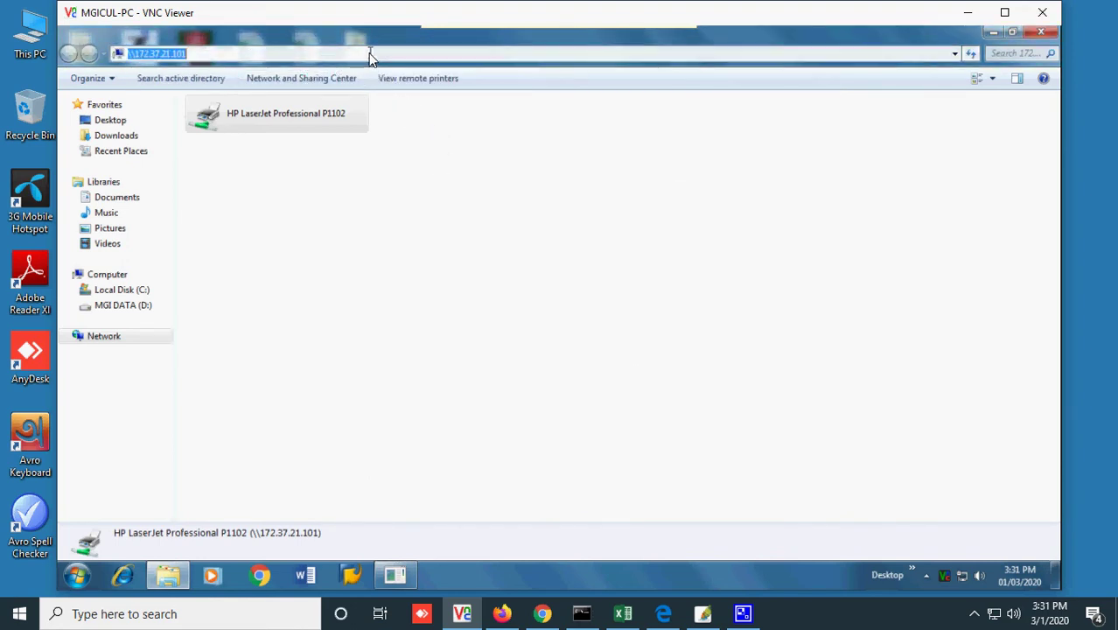
left_click(368, 52)
type("\\\\")
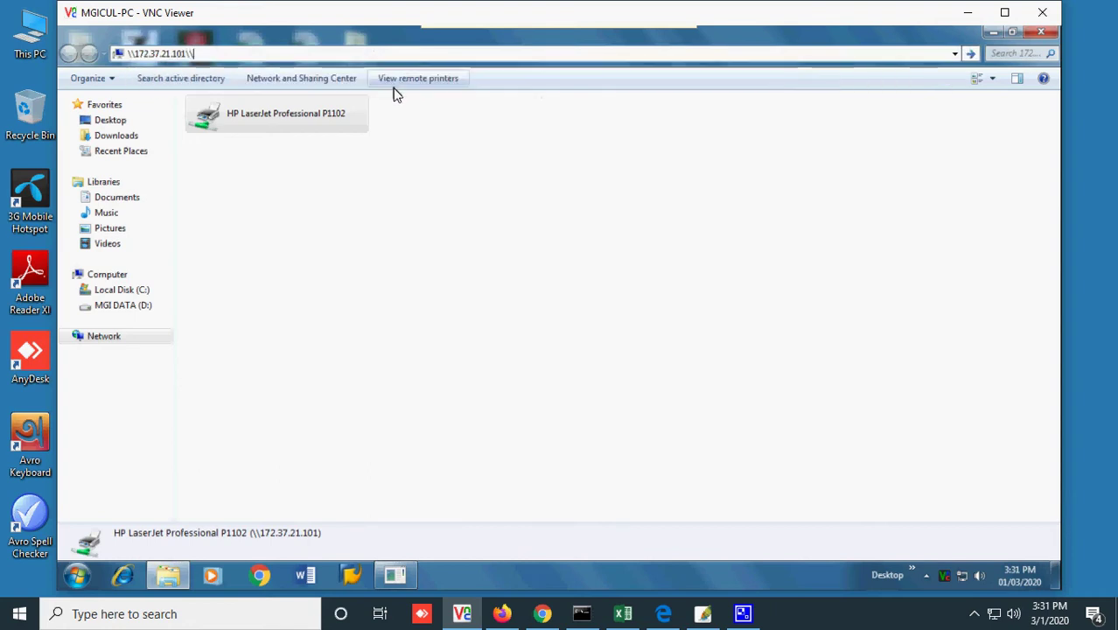
key("BackSpace")
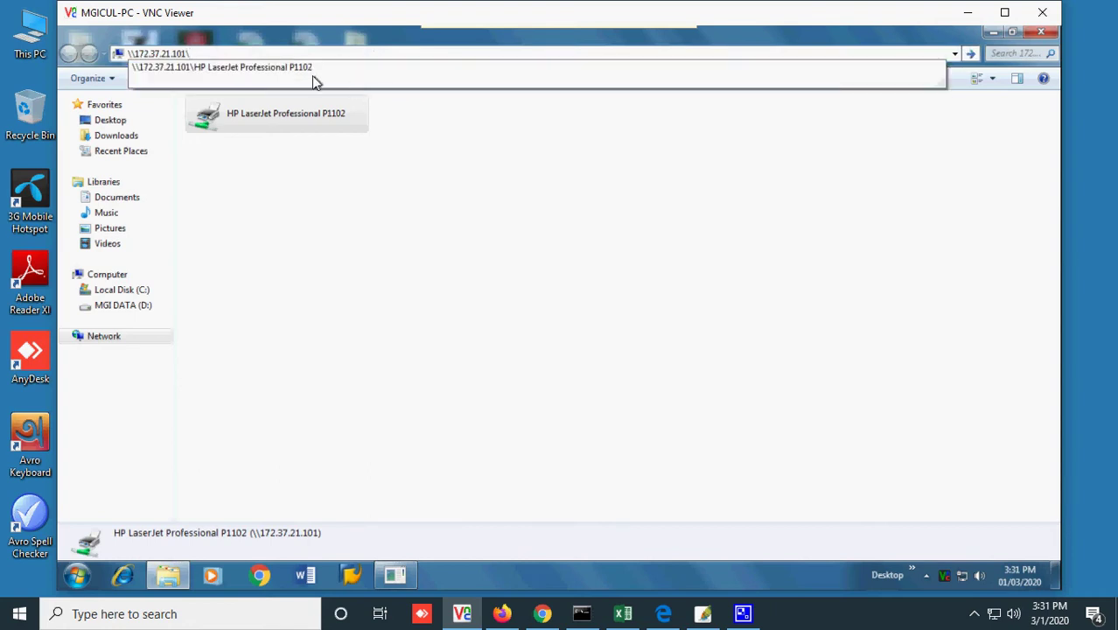
left_click(284, 63)
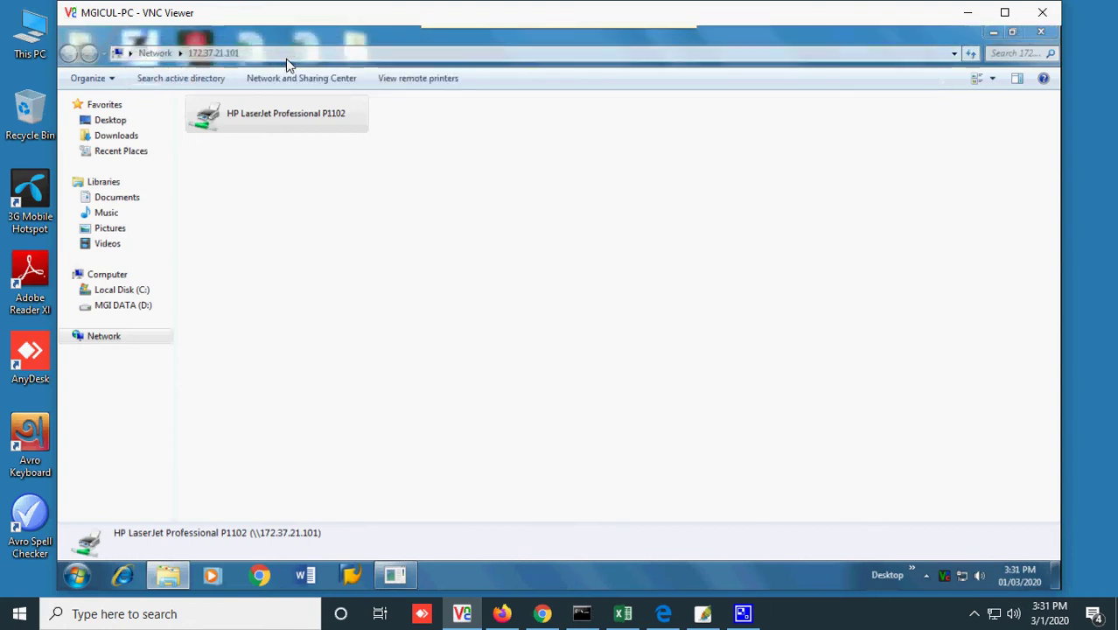
left_click(657, 324)
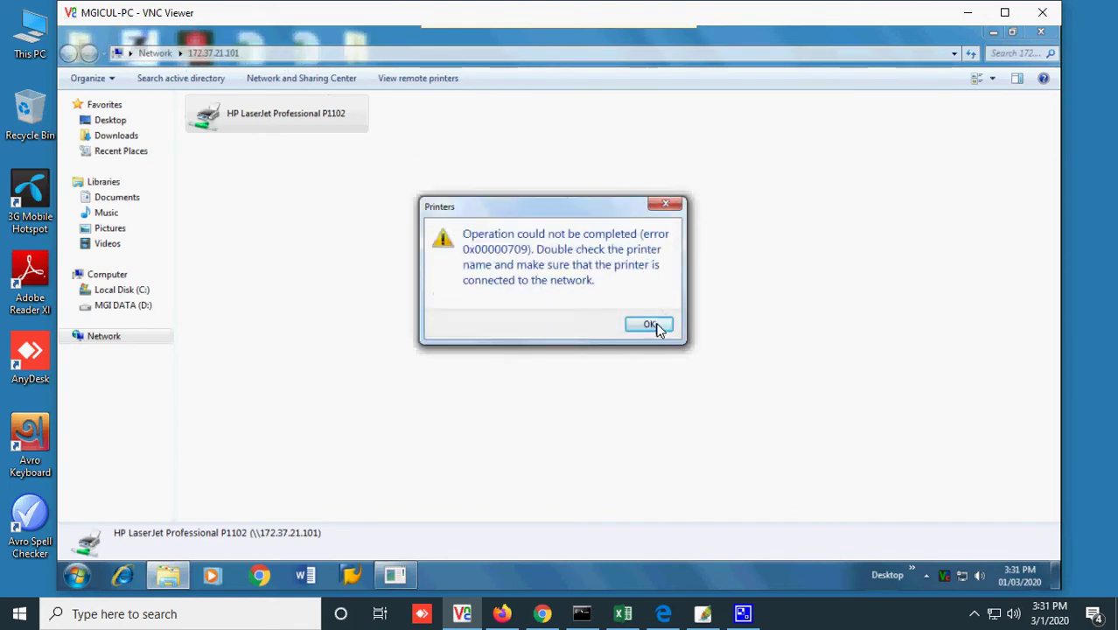
- Append a backslash to the share address, then bring up the Run box
left_click(447, 54)
left_click(446, 55)
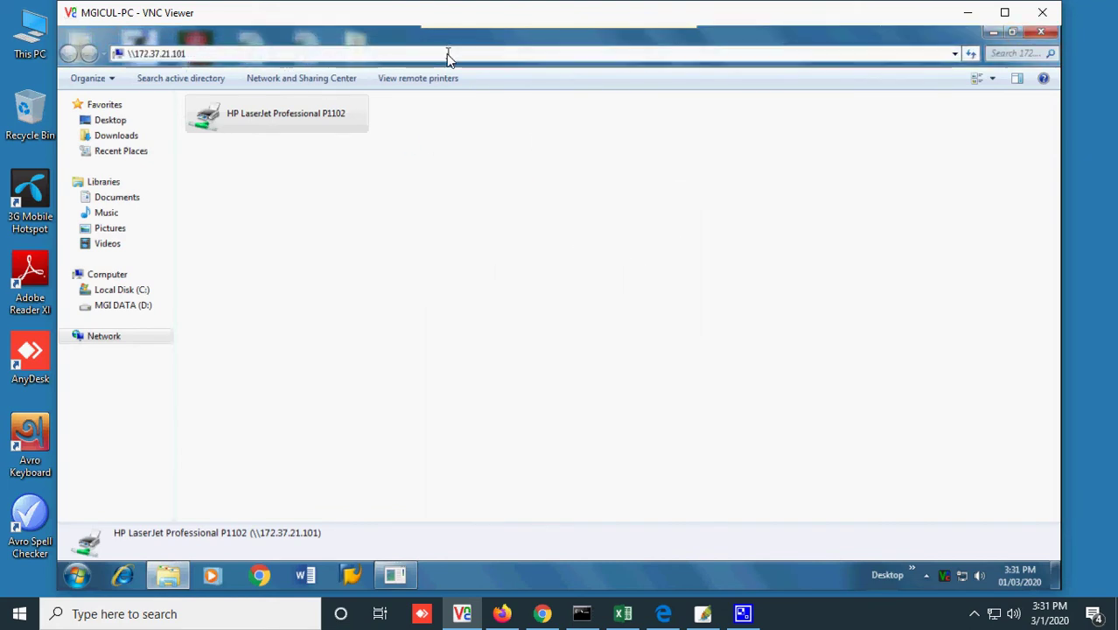
type("\\")
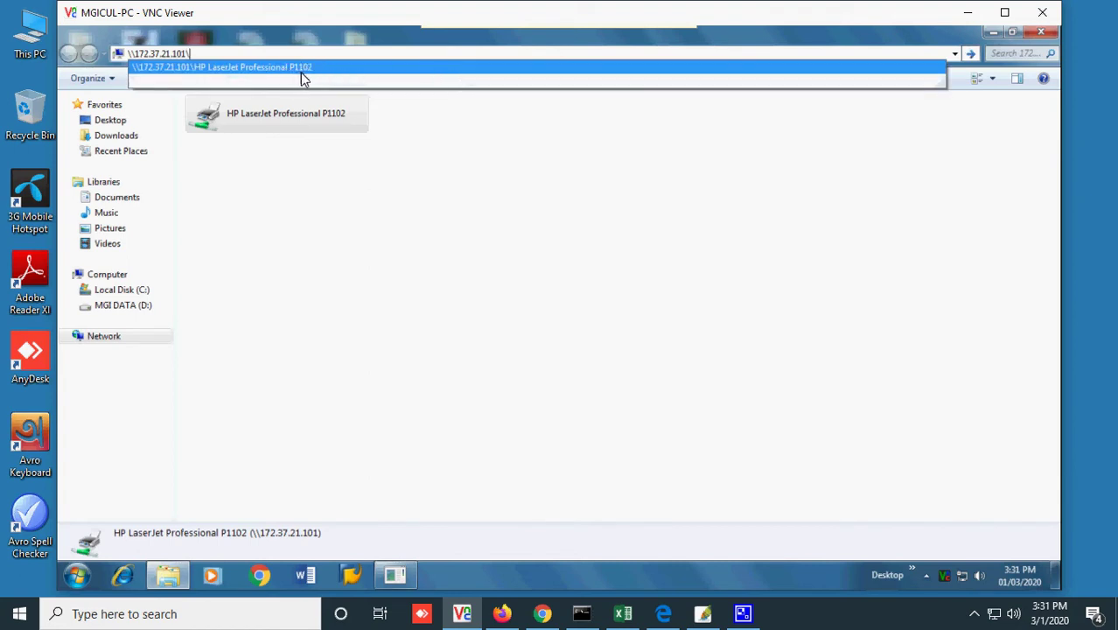
key("super+r")
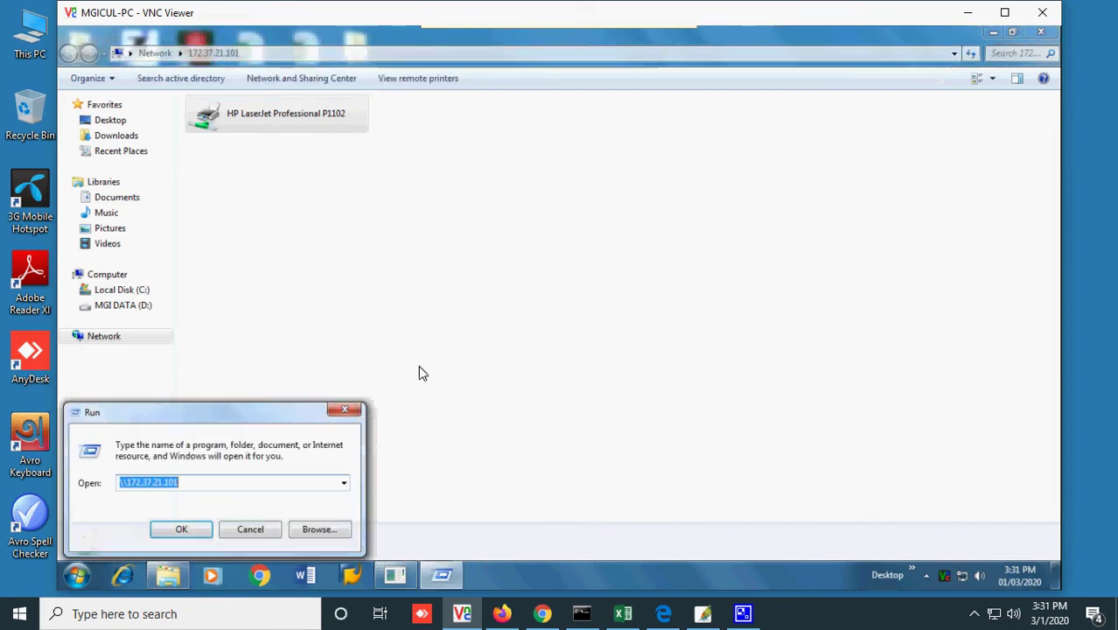
- Start adding a local printer from Devices and Printers via 'control', then bring up the Technipages article
type("cont")
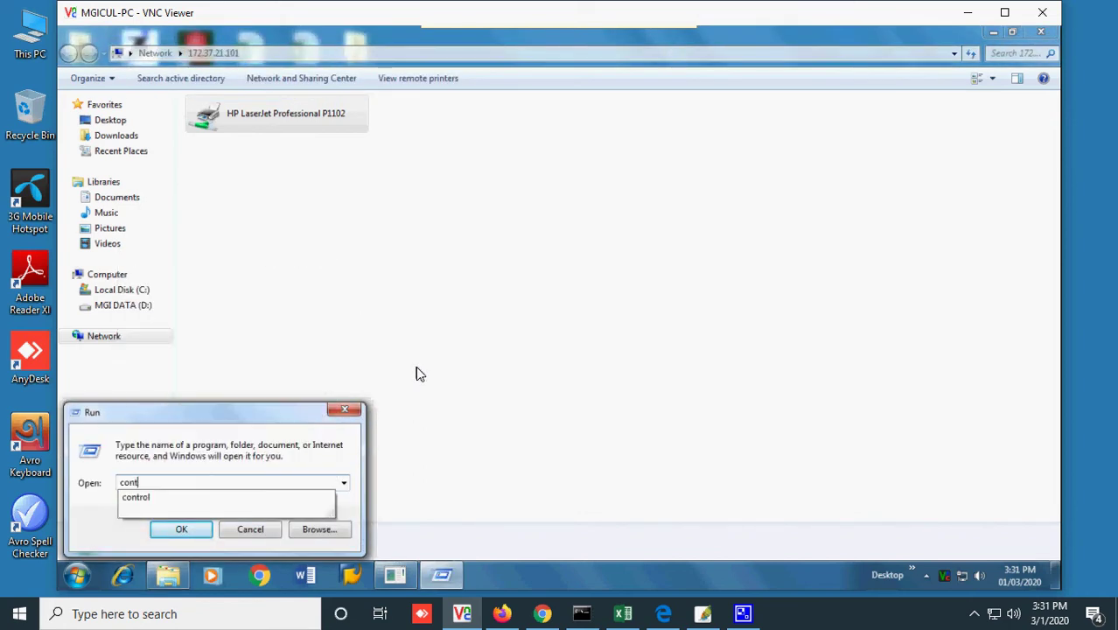
type("rol")
key("Return")
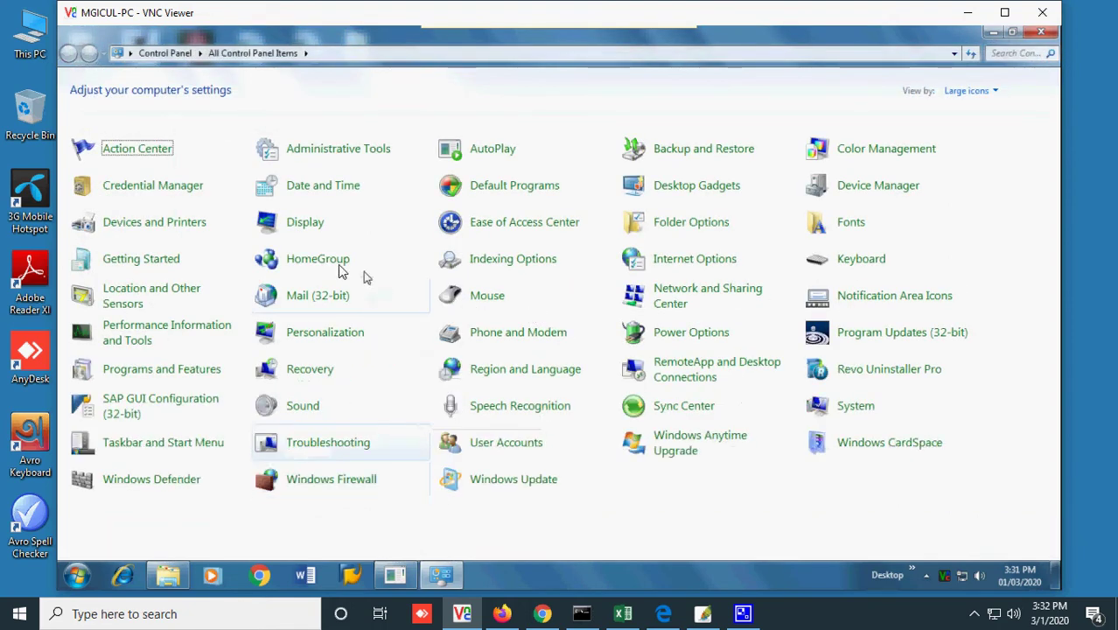
left_click(153, 223)
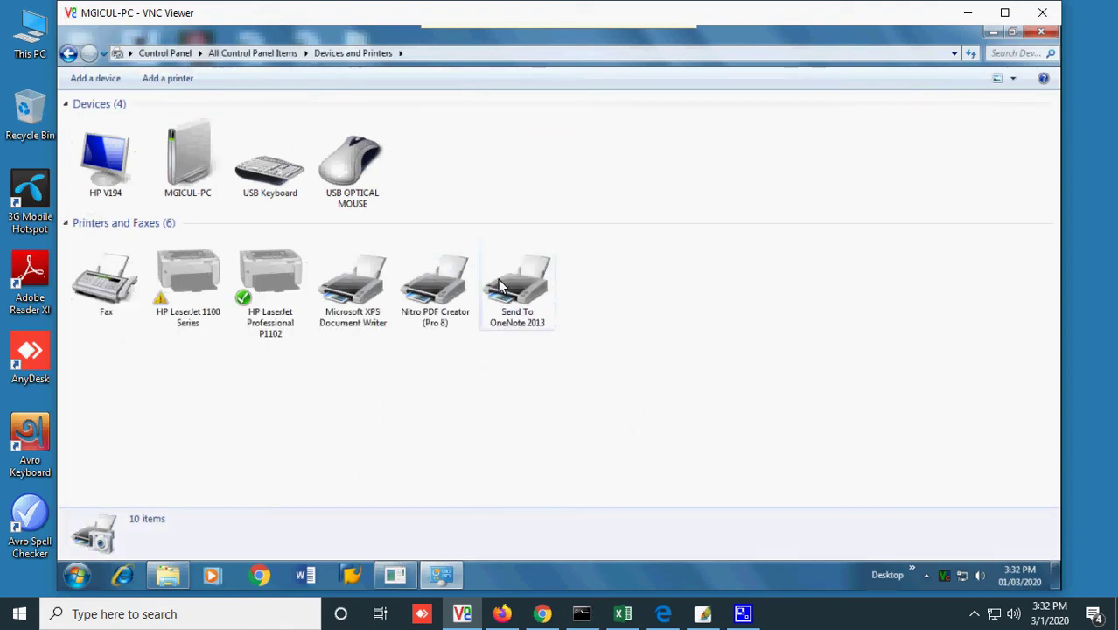
left_click(171, 80)
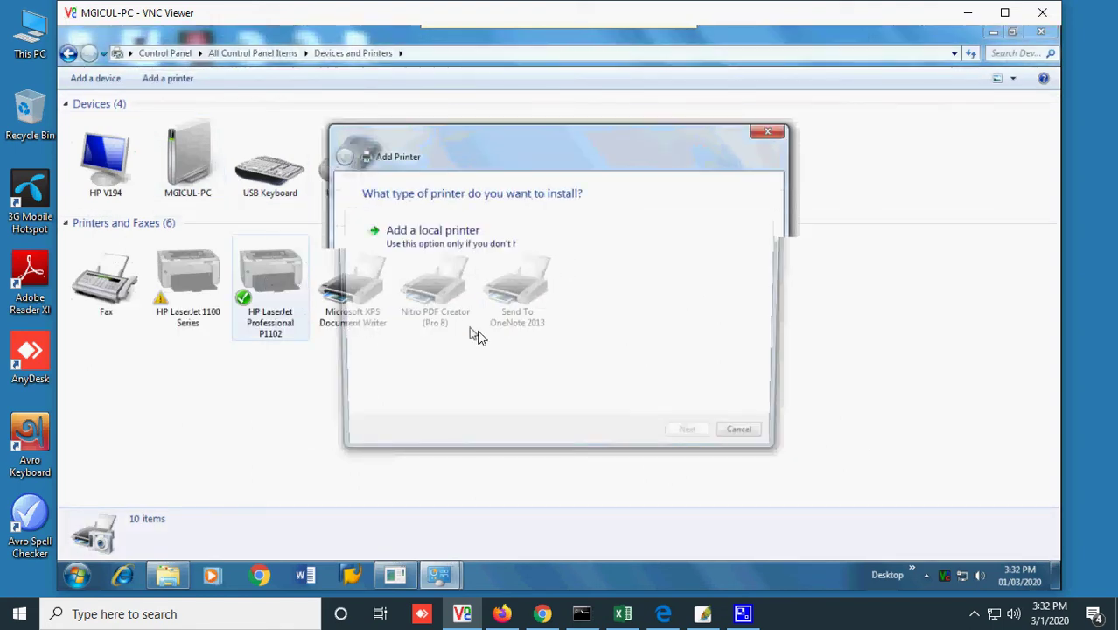
left_click(489, 258)
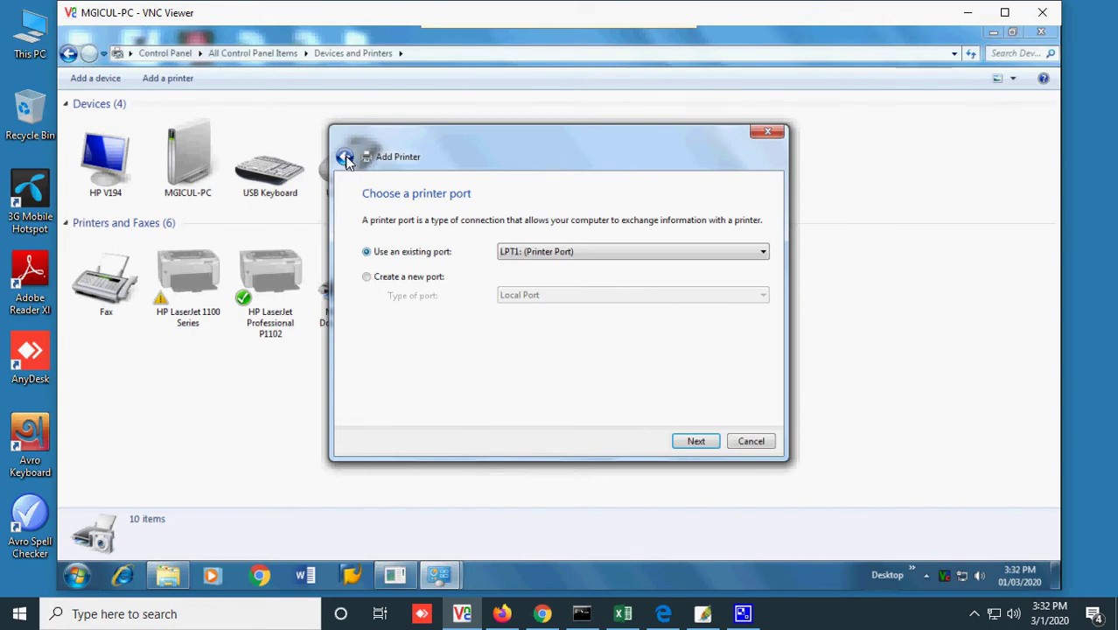
left_click(502, 613)
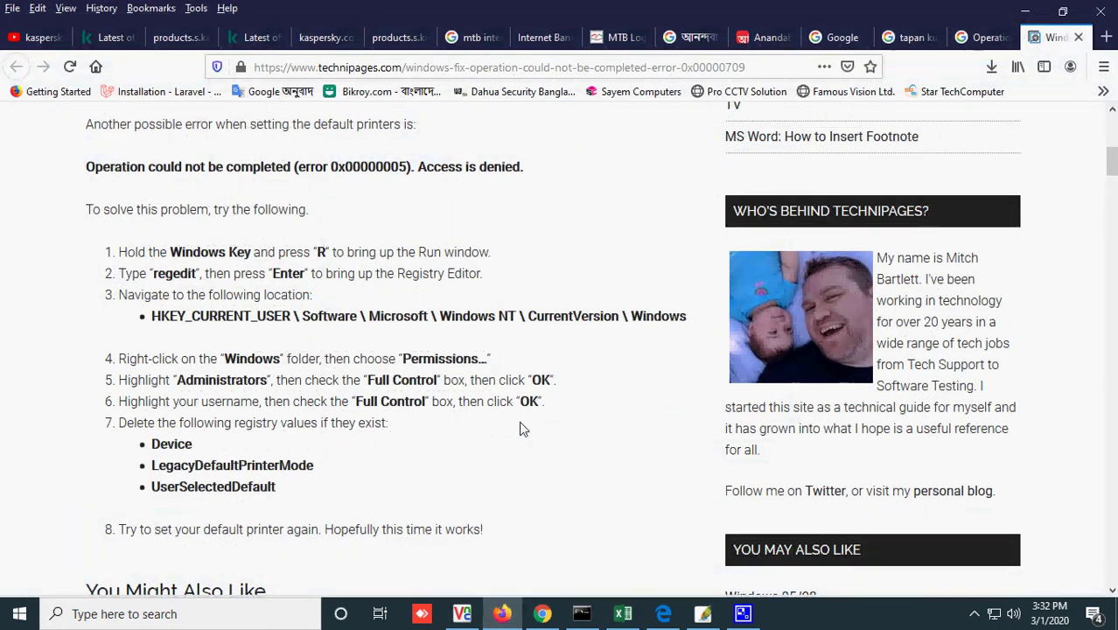
- Load bikroy.com in a new tab and sign in
left_click(1106, 37)
type("bikroy.com/")
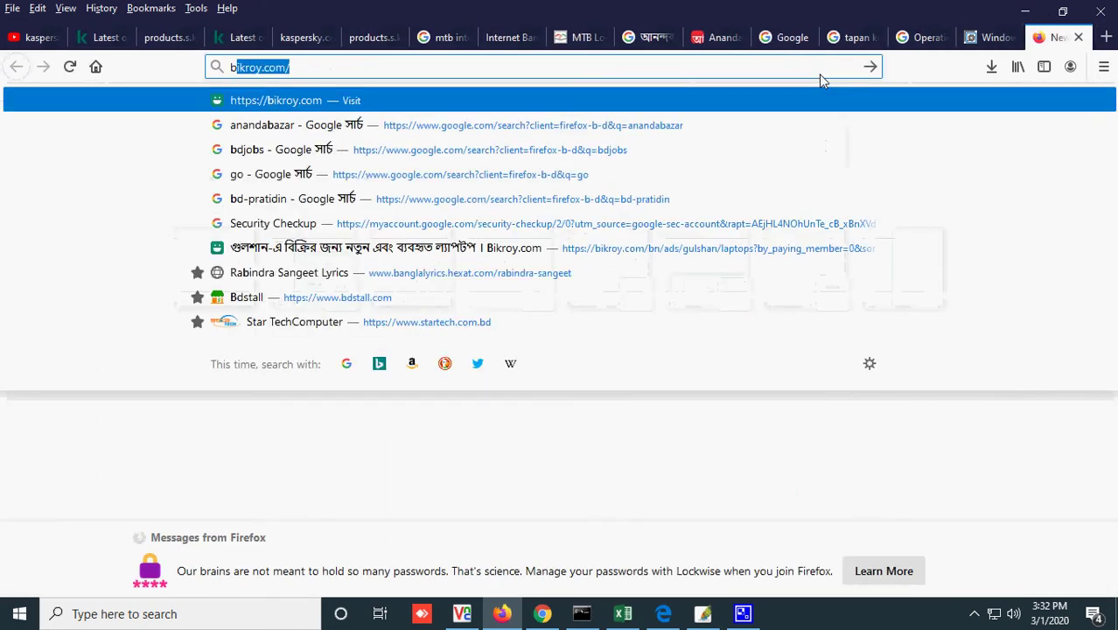
key("Return")
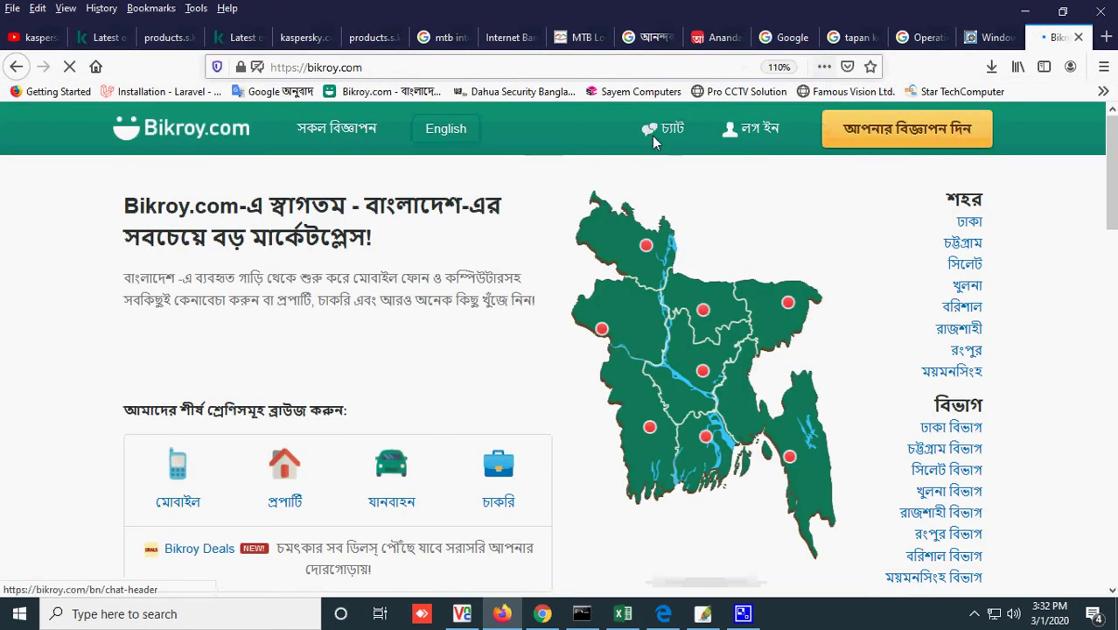
left_click(752, 128)
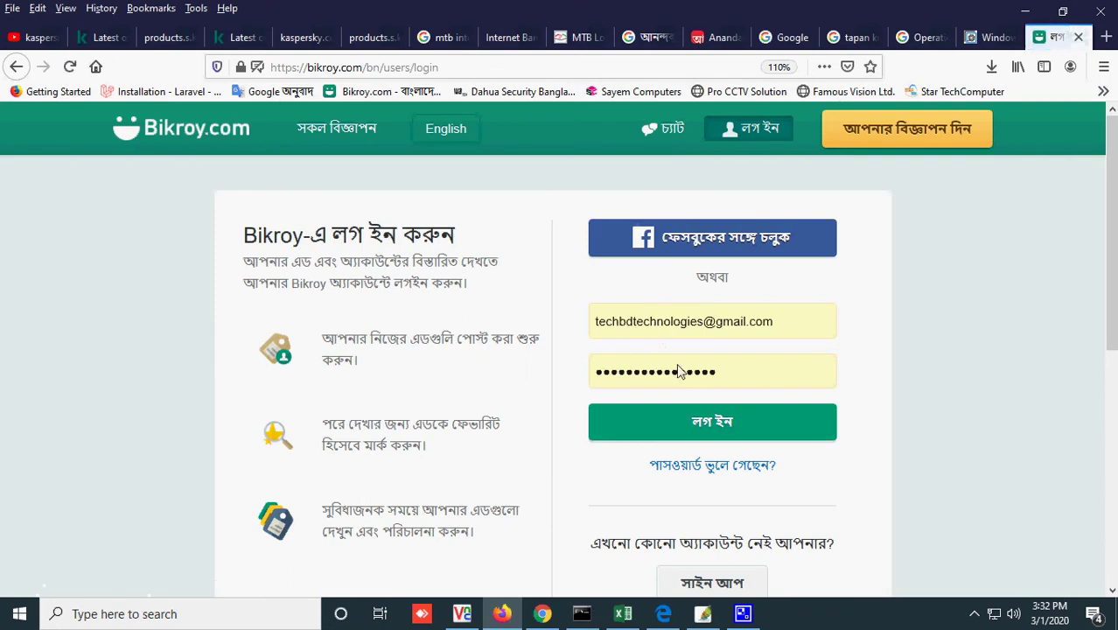
key("Return")
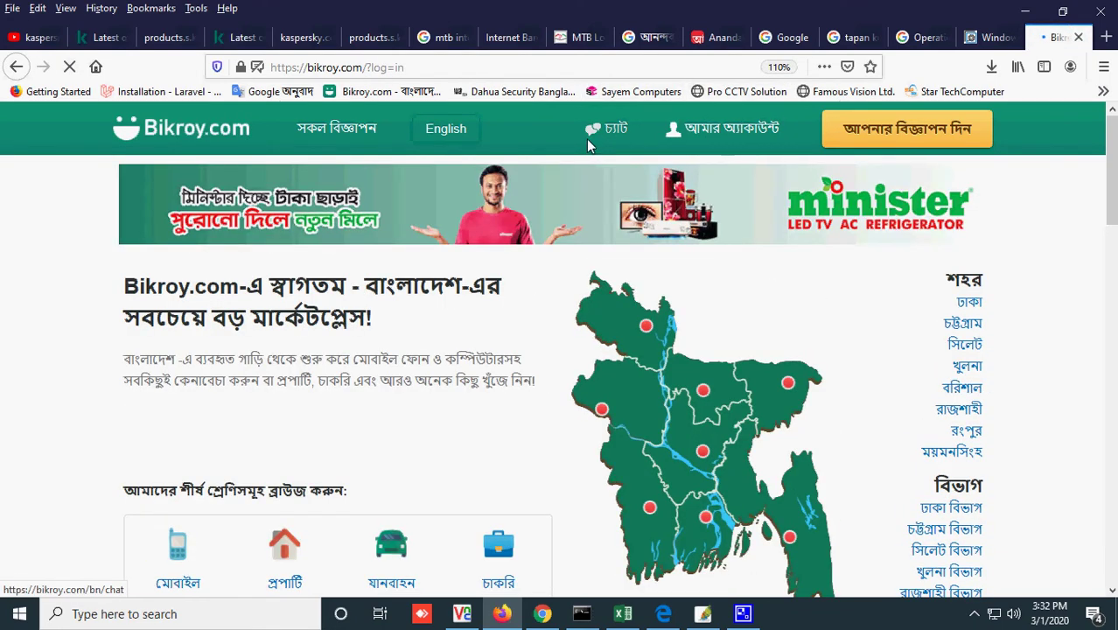
scroll(643, 184, "down", 3)
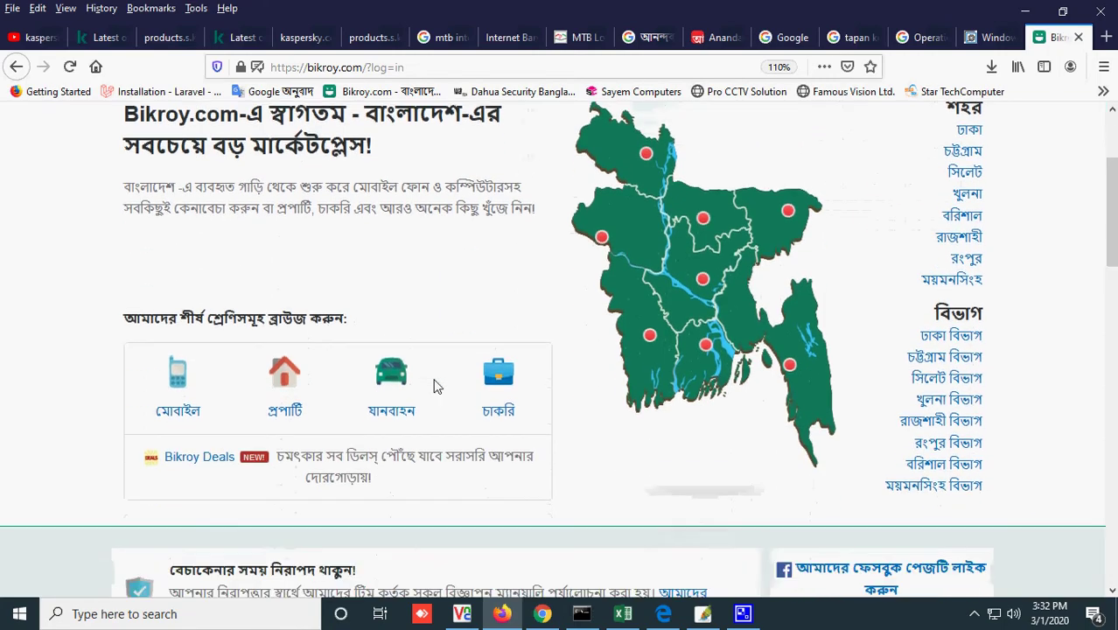
scroll(643, 184, "up", 3)
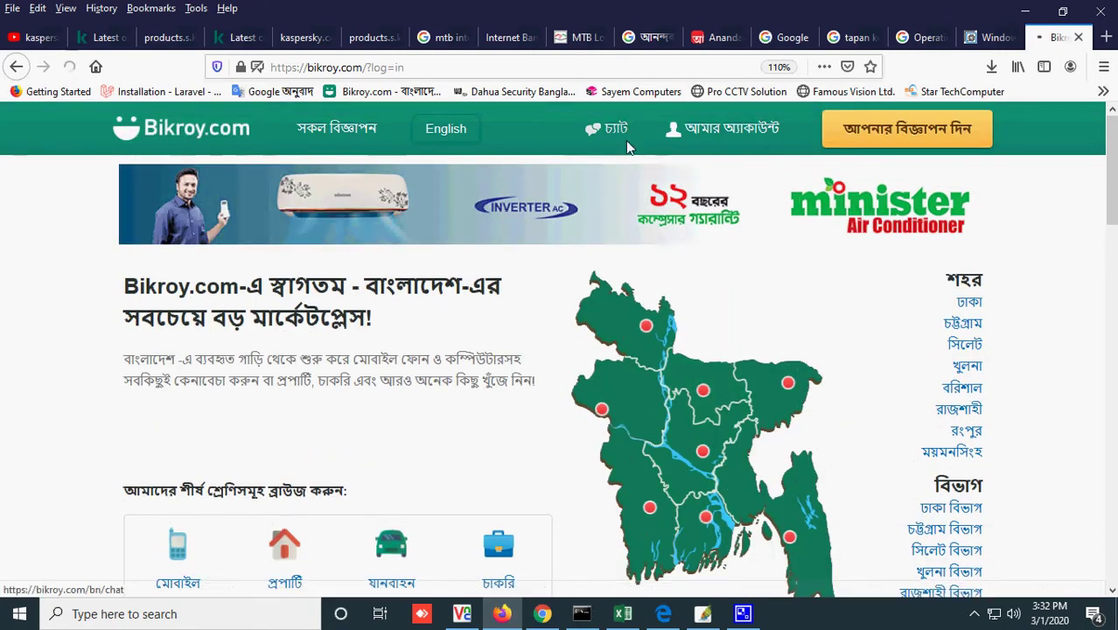
- Open the Bikroy chat messages and the Asus laptop ad linked there
left_click(625, 138)
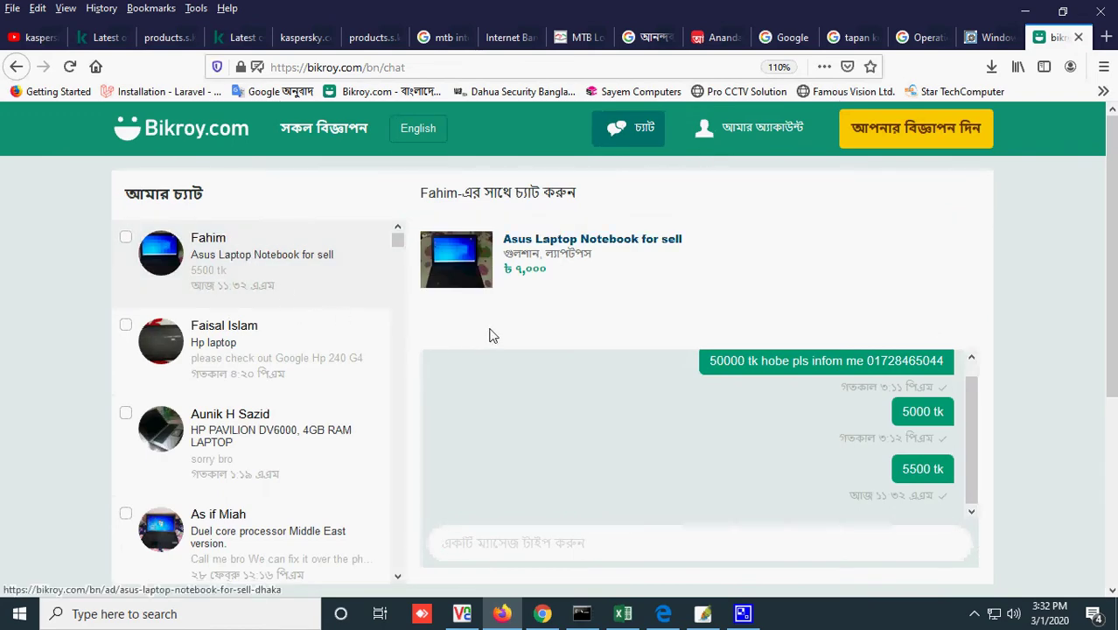
left_click(553, 273)
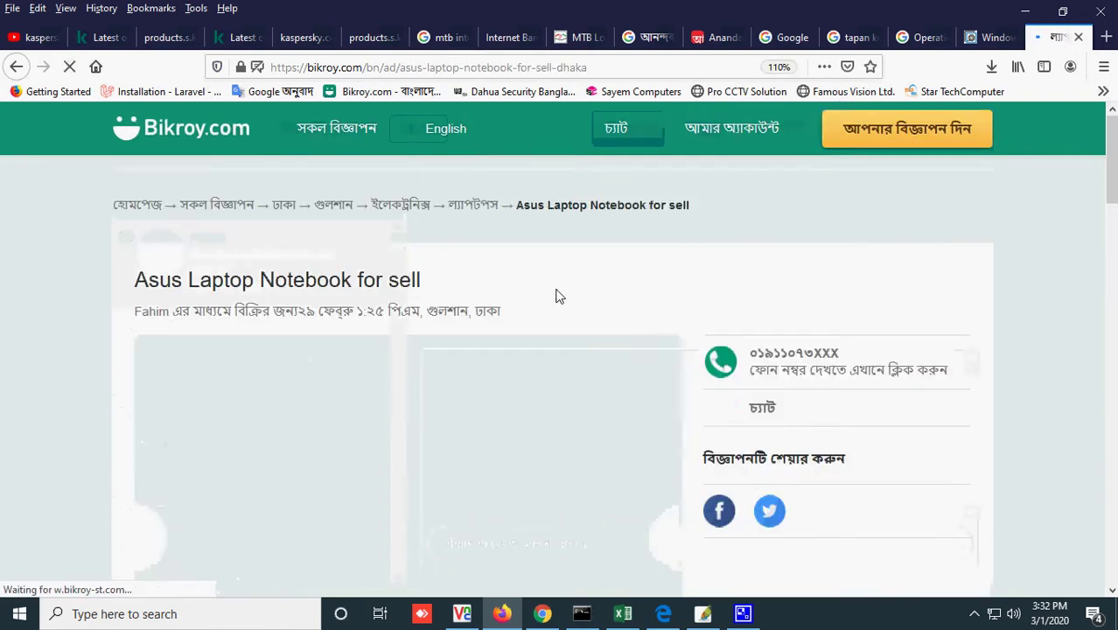
scroll(779, 190, "down", 3)
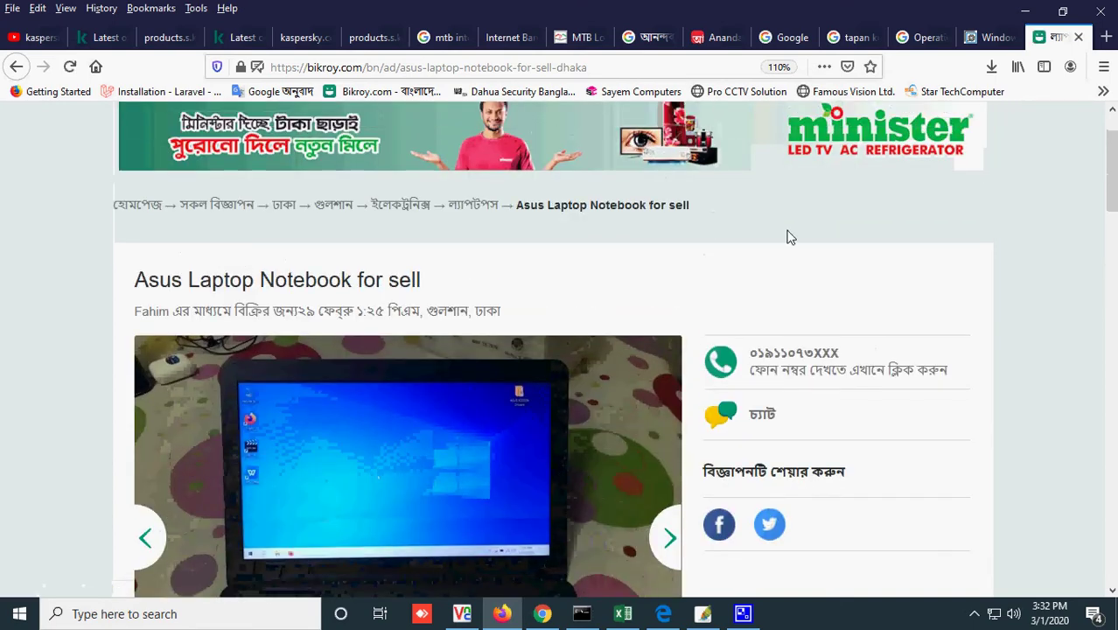
scroll(789, 237, "down", 10)
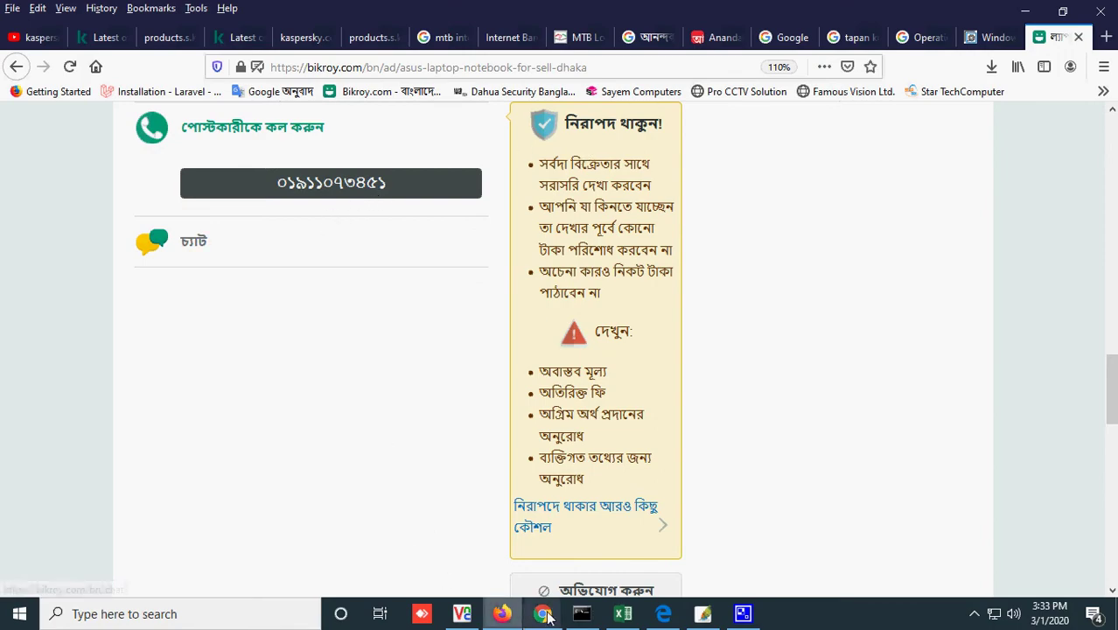
- Check the Gmail inbox, then return to the remote printer-port step
mouse_move(543, 613)
left_click(534, 534)
scroll(455, 420, "up", 10)
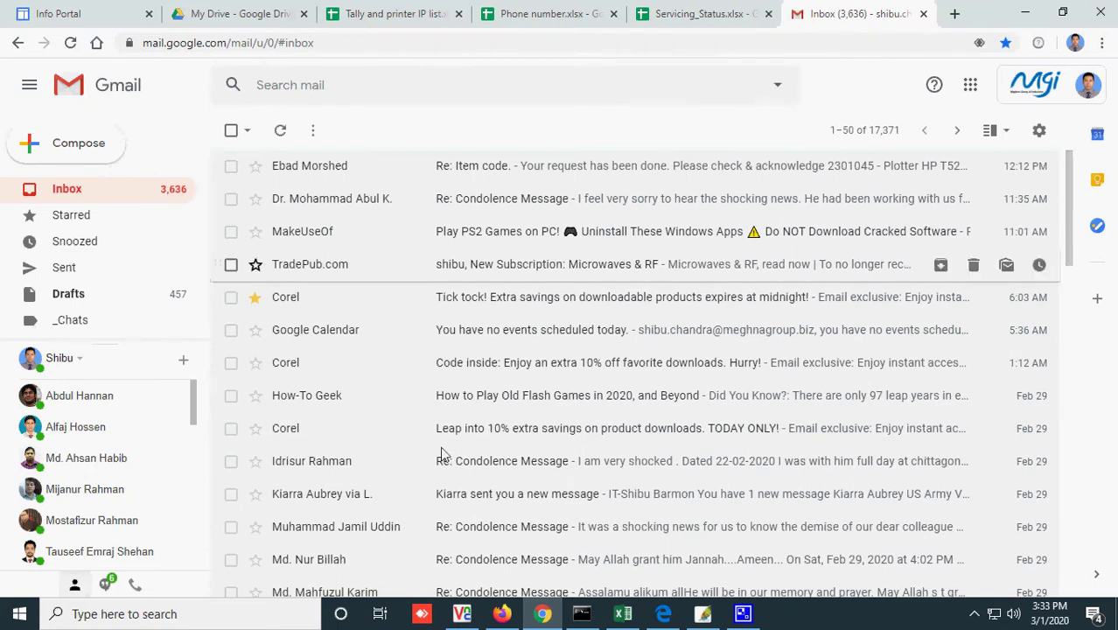
left_click(462, 613)
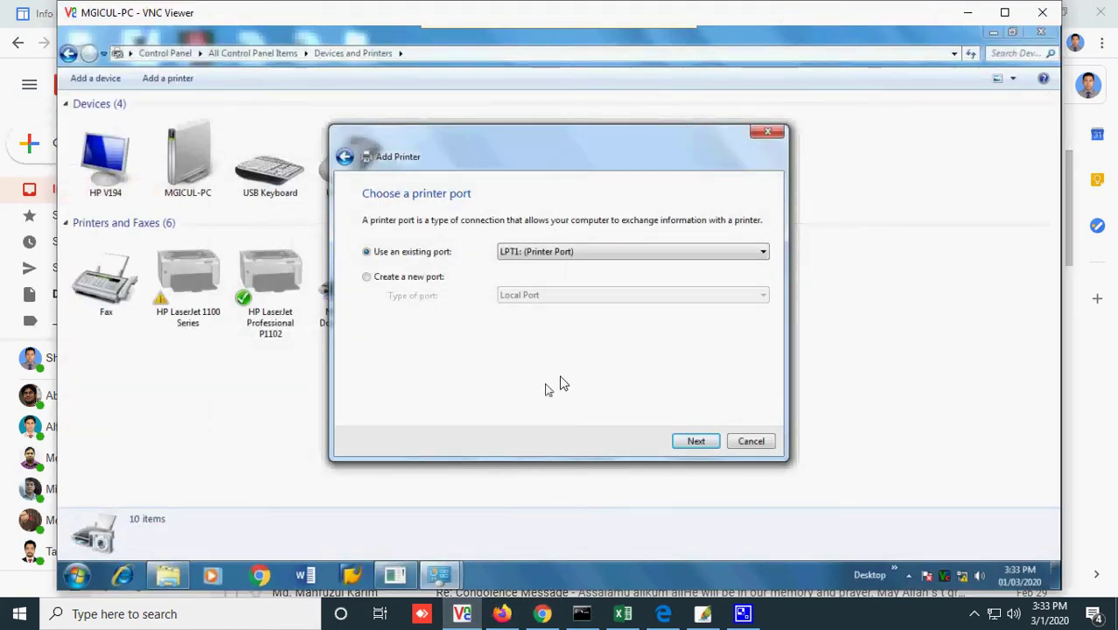
- Choose to create a new port of type Local Port and continue to naming it
left_click(441, 281)
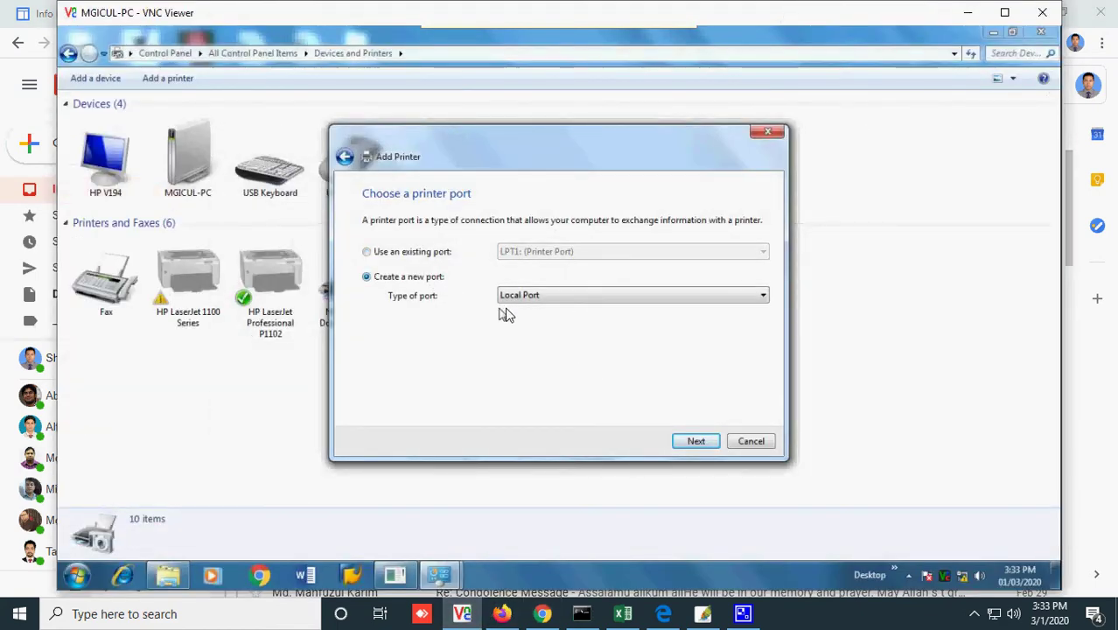
left_click(544, 296)
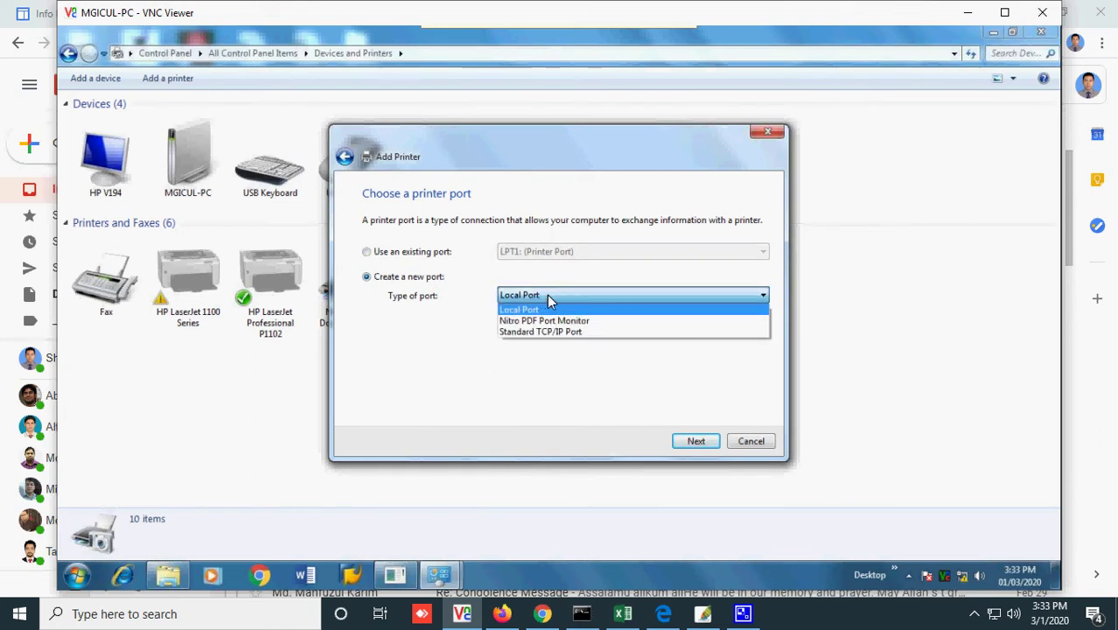
left_click(547, 294)
left_click(691, 444)
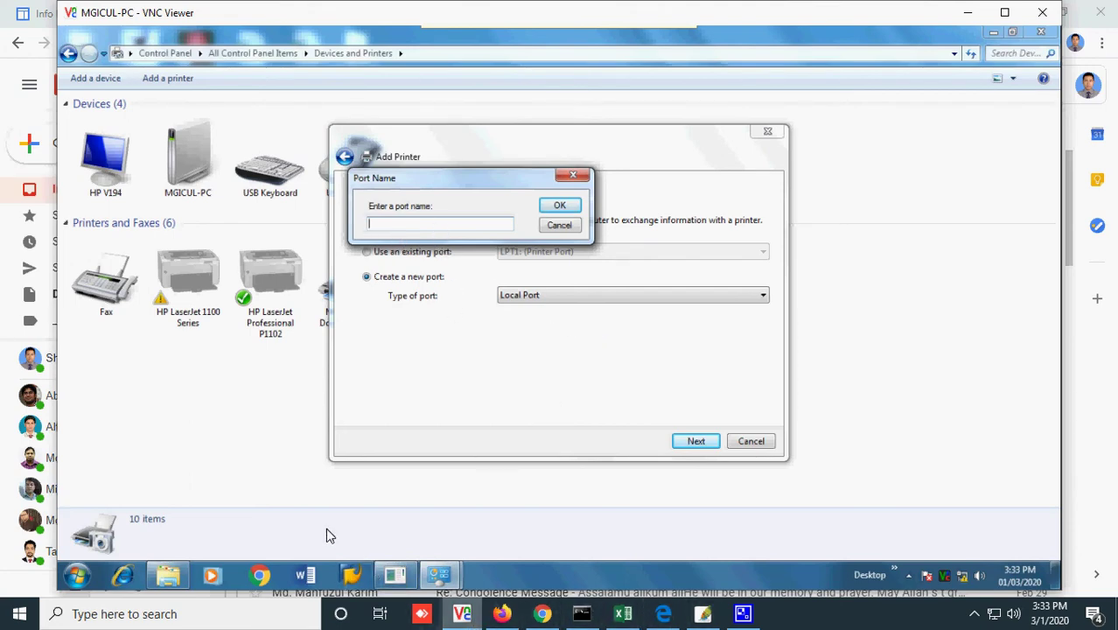
- Copy the \\172.37.21.101 share path and paste it, with a trailing backslash, as the port name
key("super+r")
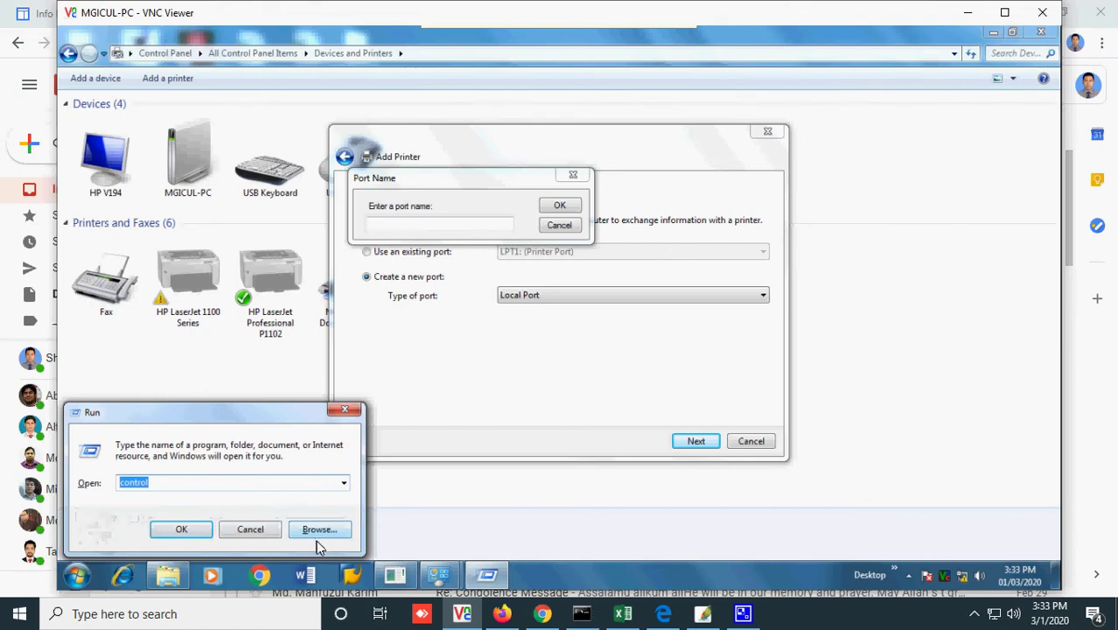
key("Down")
key("Return")
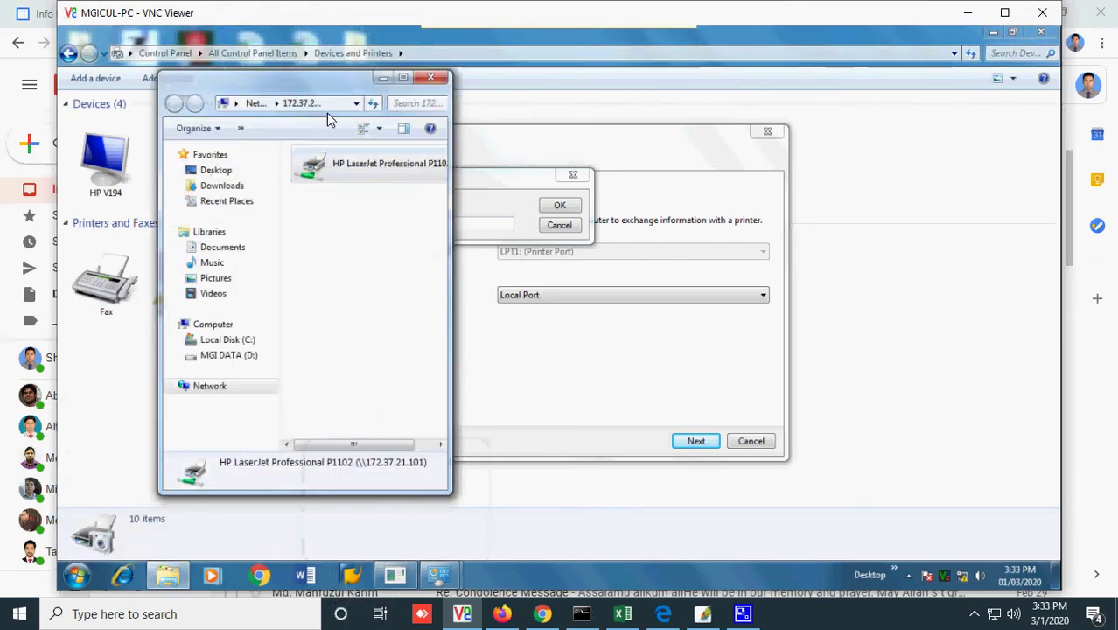
left_click(330, 103)
key("ctrl+c")
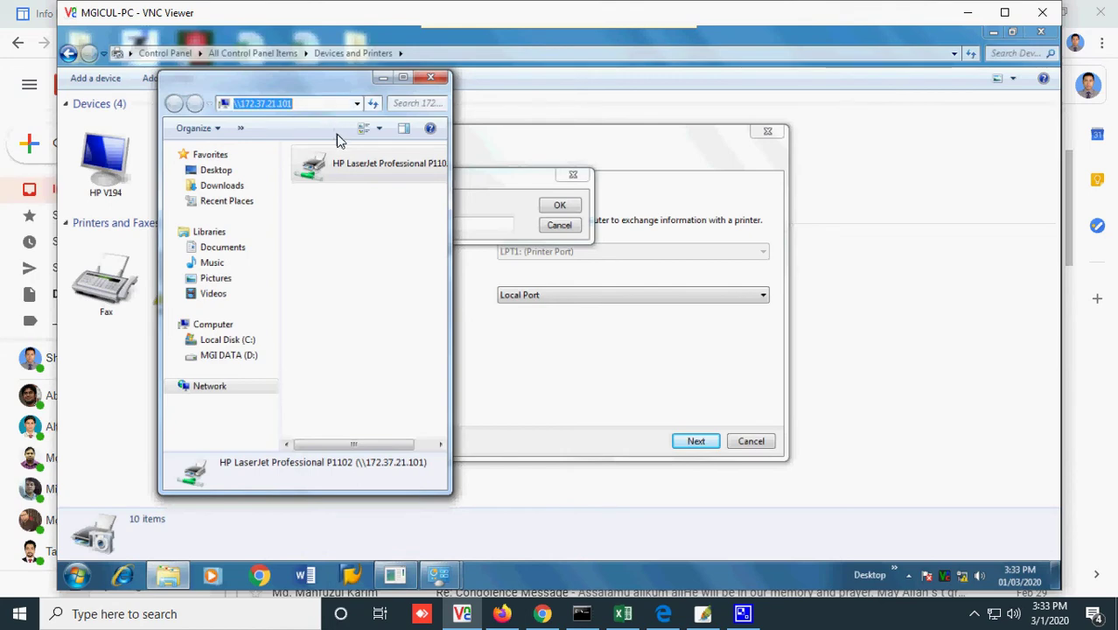
left_click(490, 225)
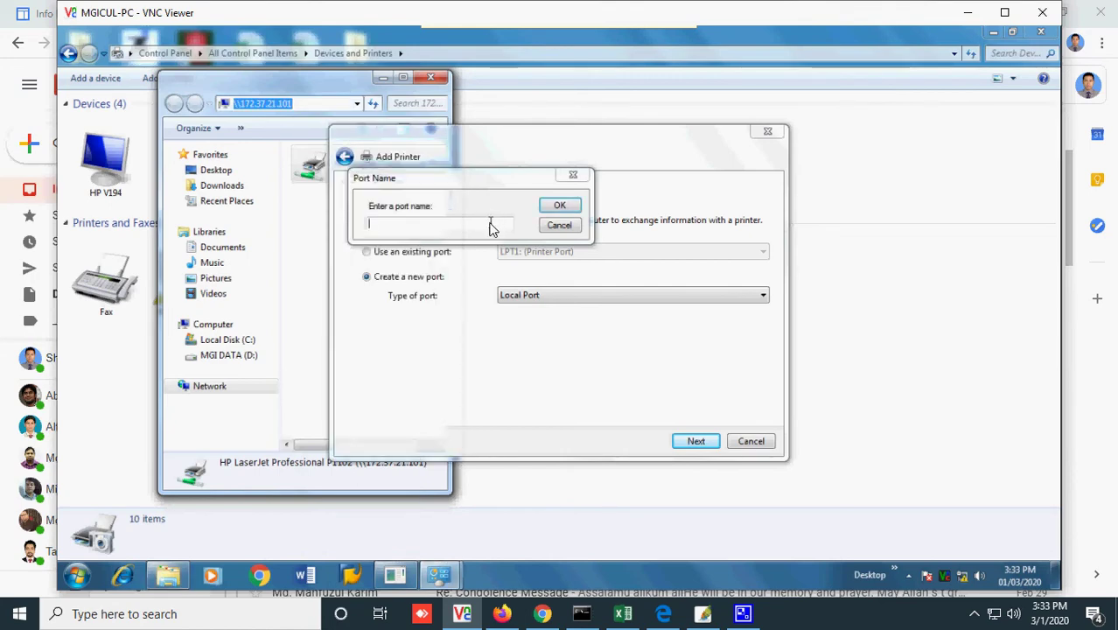
key("ctrl+v")
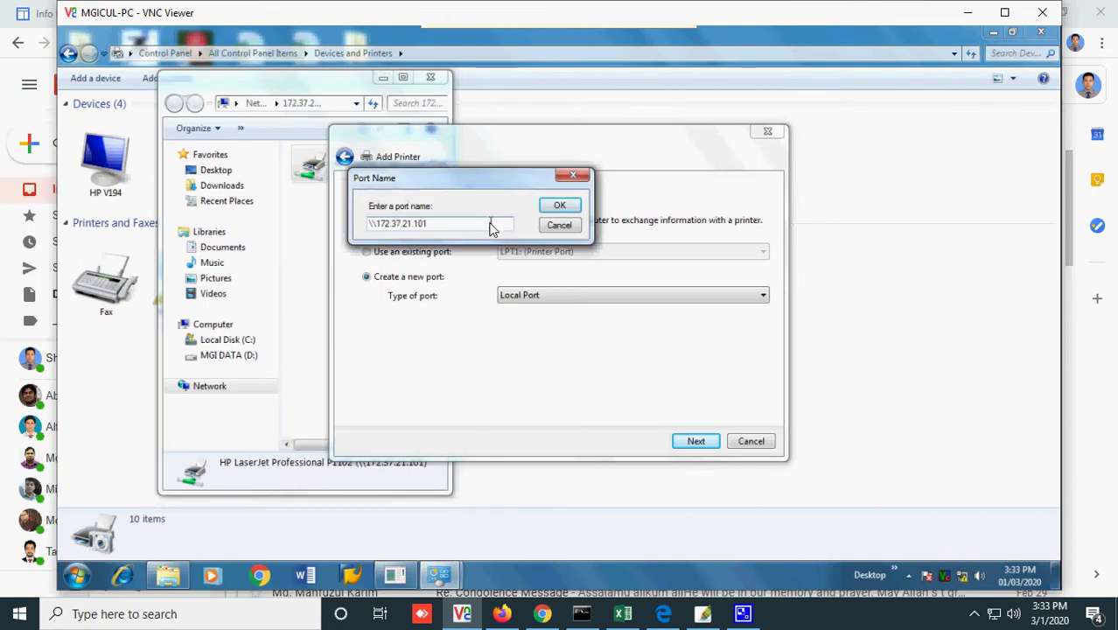
type("\\")
- Open the properties of the shared HP printer on \\172.37.21.101
left_click(326, 203)
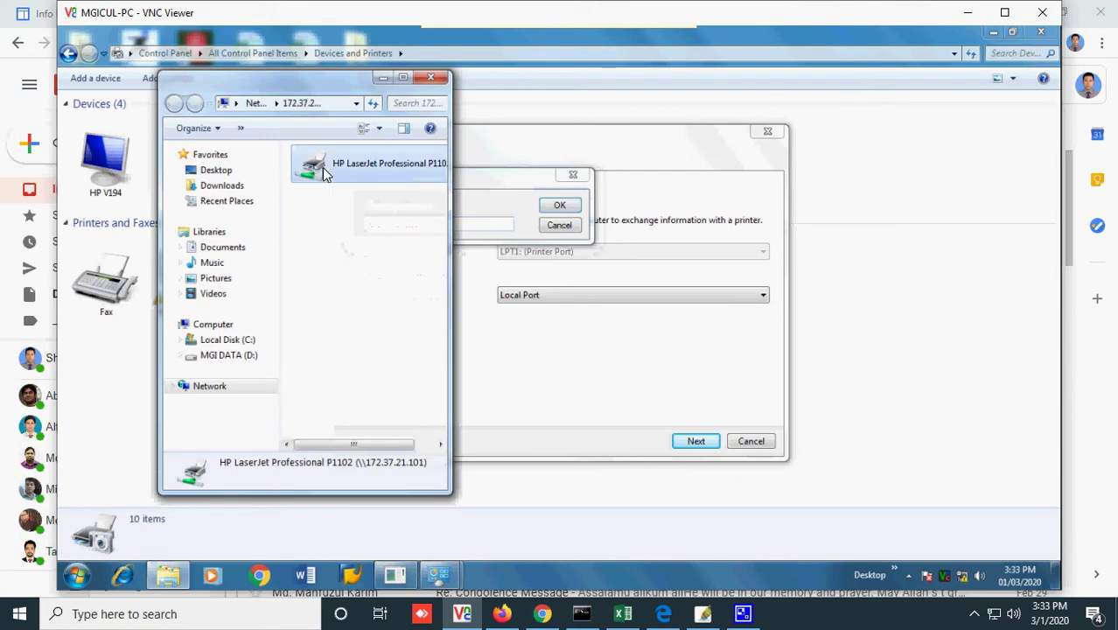
right_click(325, 166)
left_click(363, 250)
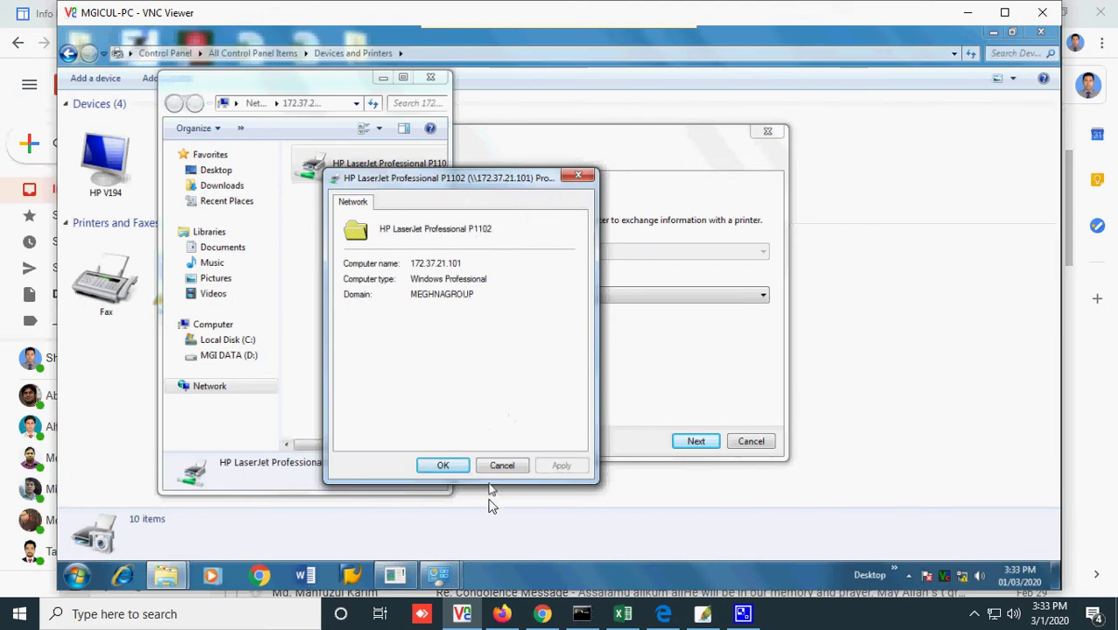
left_click(500, 614)
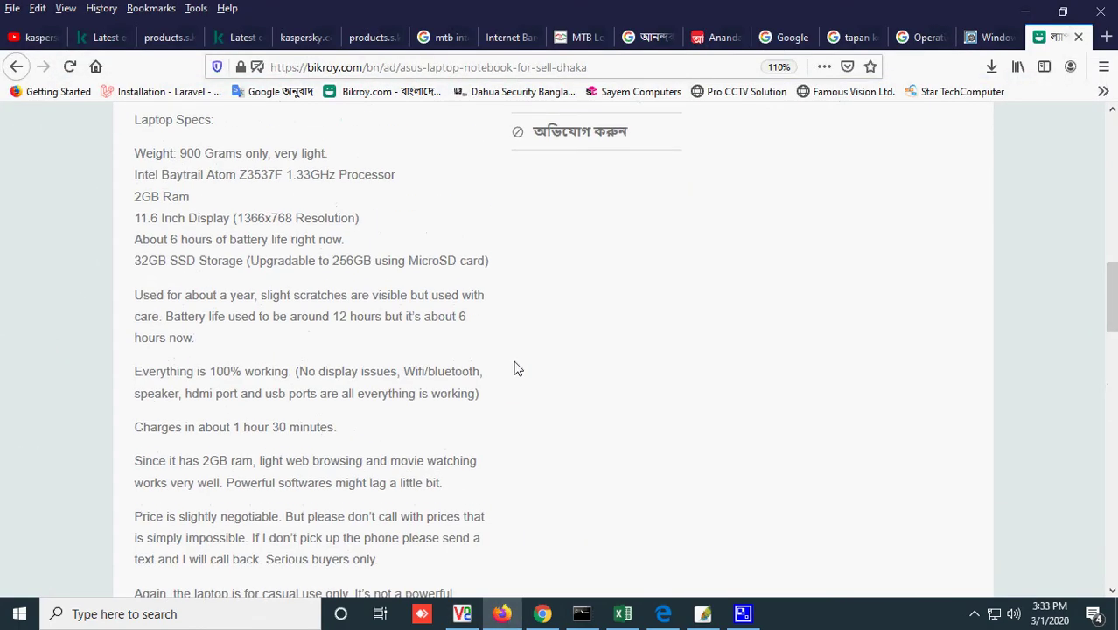
- Page through the Asus laptop ad's photos, including the charger and underside shots
scroll(516, 366, "up", 6)
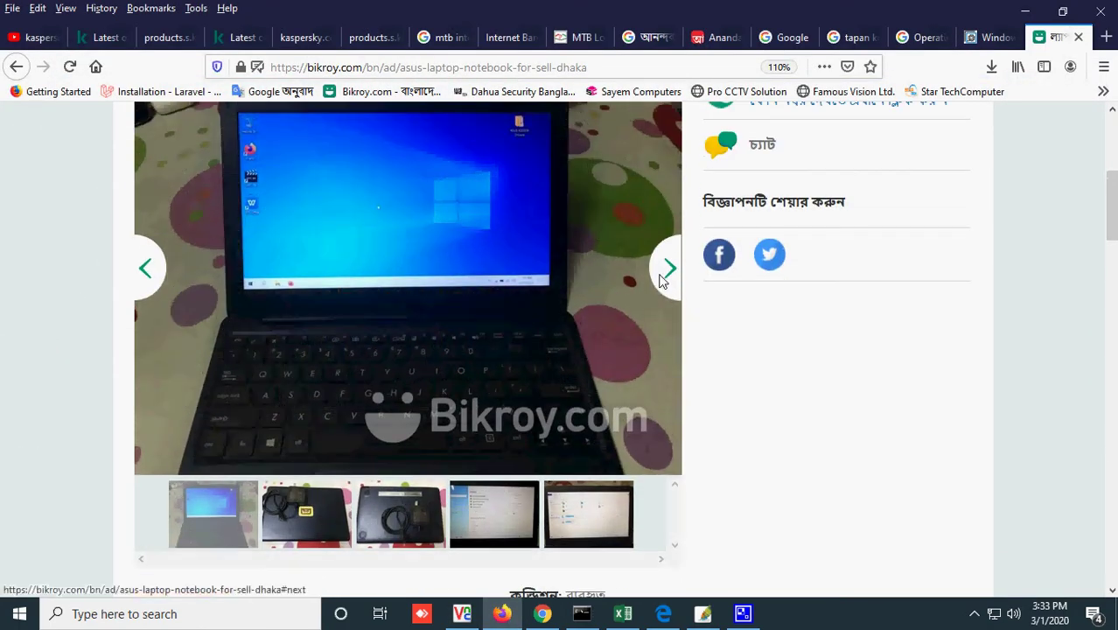
left_click(662, 287)
left_click(662, 288)
left_click(662, 288)
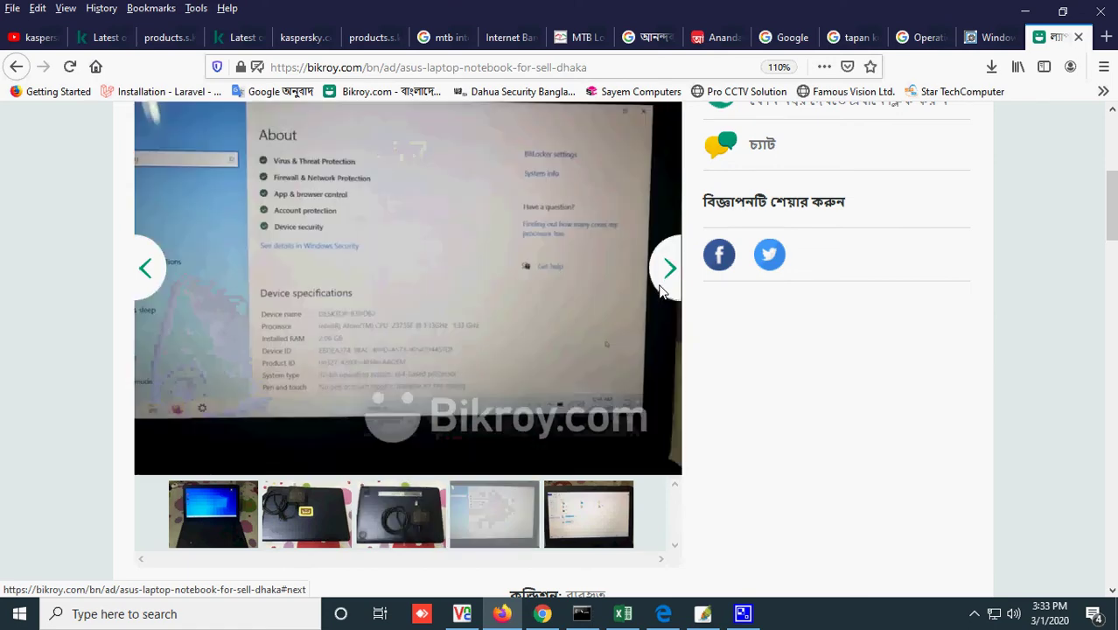
left_click(662, 288)
left_click(662, 289)
left_click(662, 292)
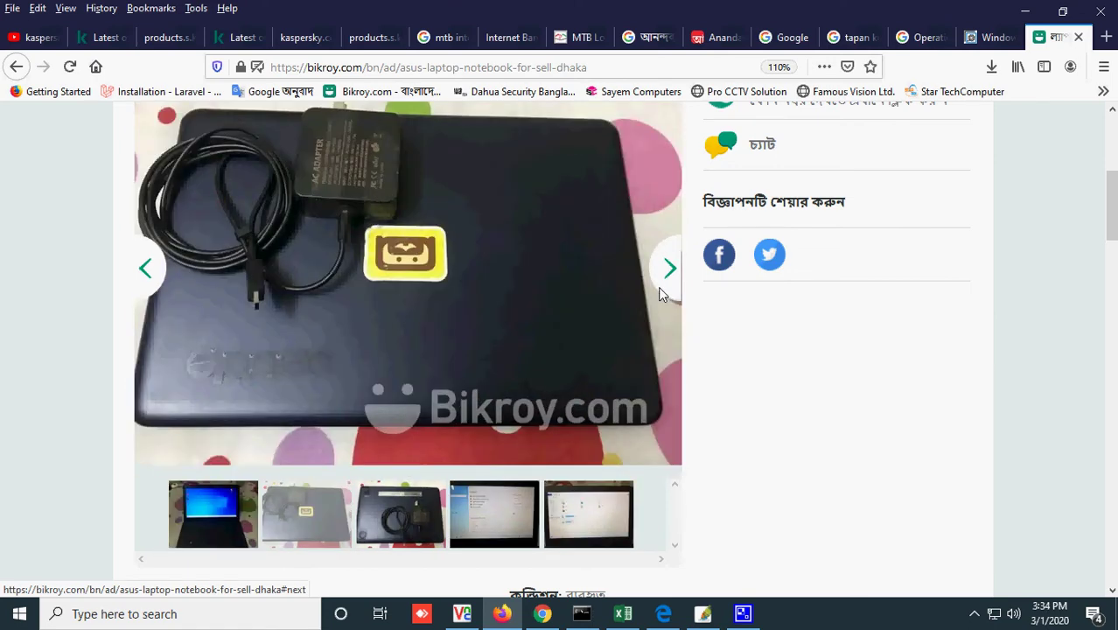
left_click(662, 295)
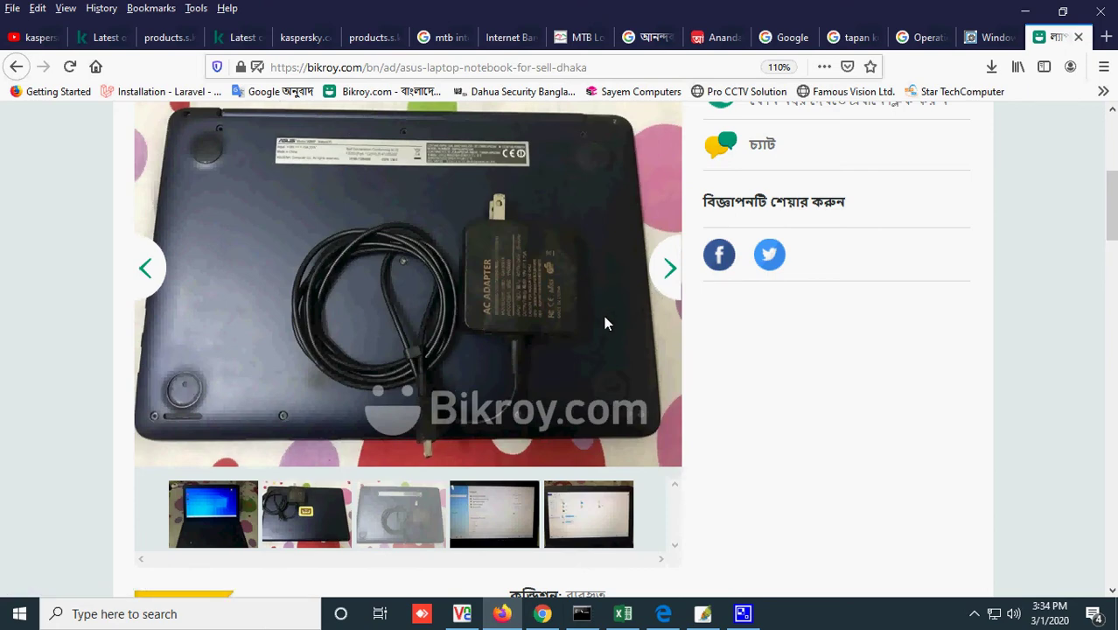
scroll(605, 324, "up", 2)
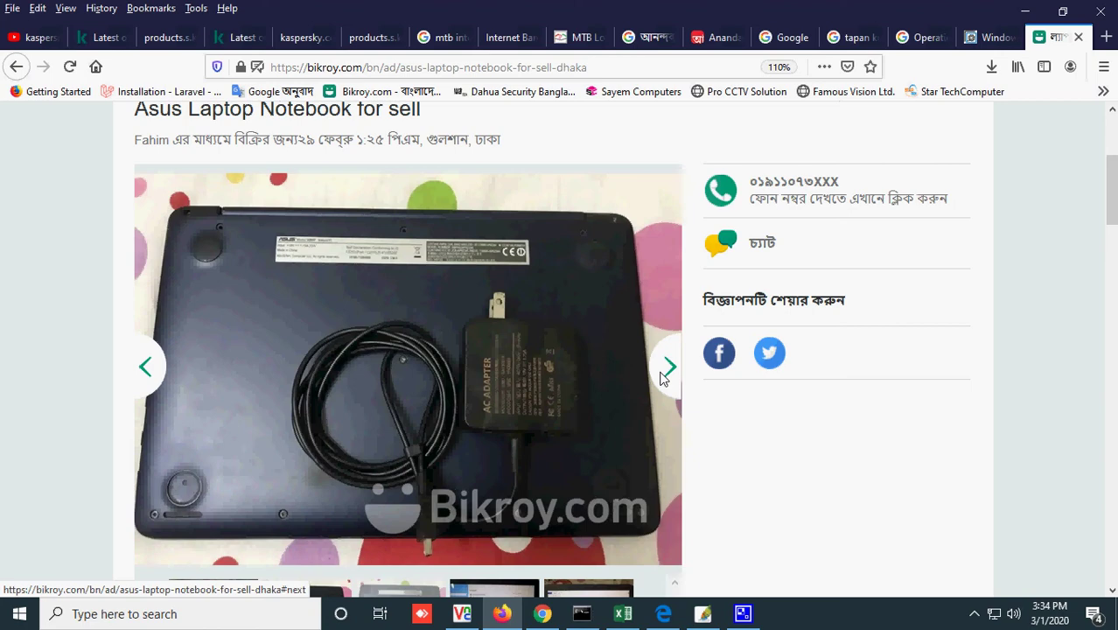
- View the remaining laptop photos and read the ad description before returning to Technipages
left_click(662, 376)
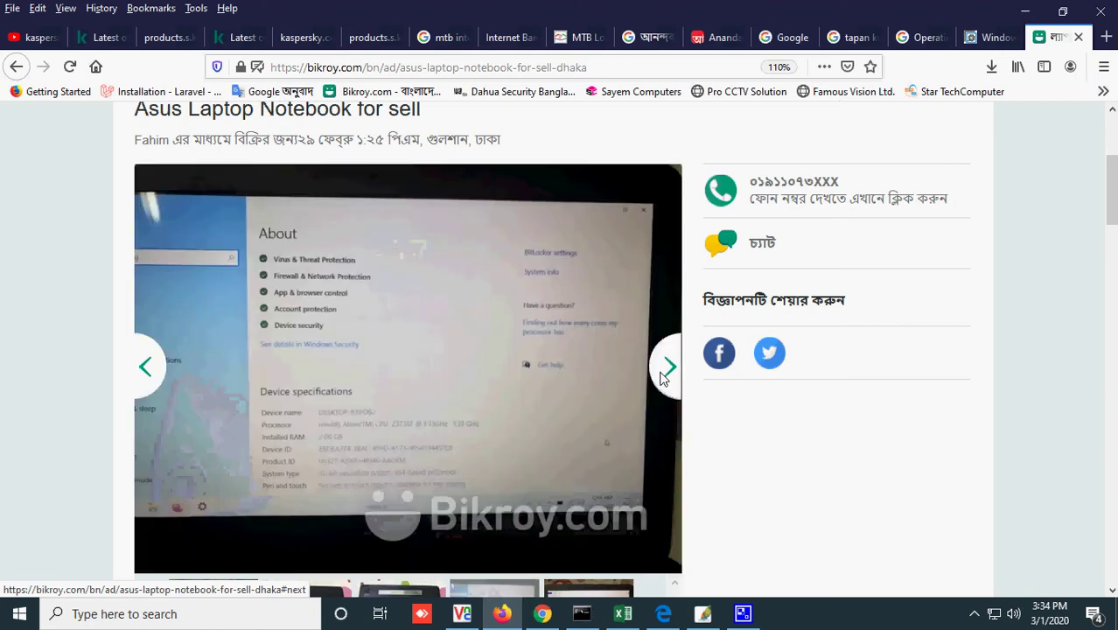
left_click(662, 376)
left_click(662, 376)
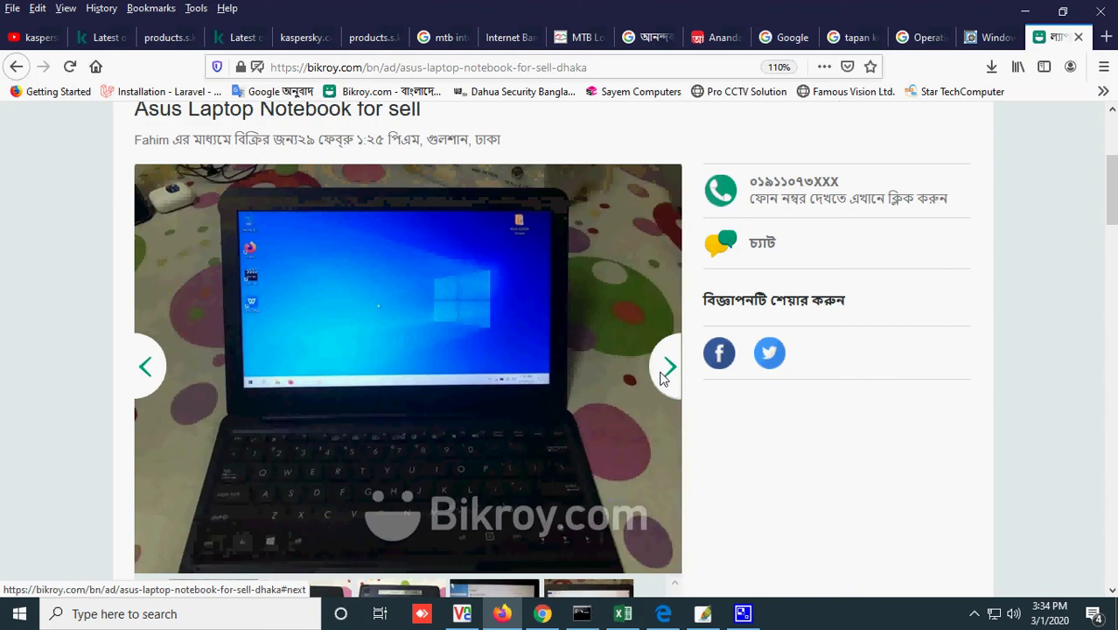
scroll(663, 376, "down", 3)
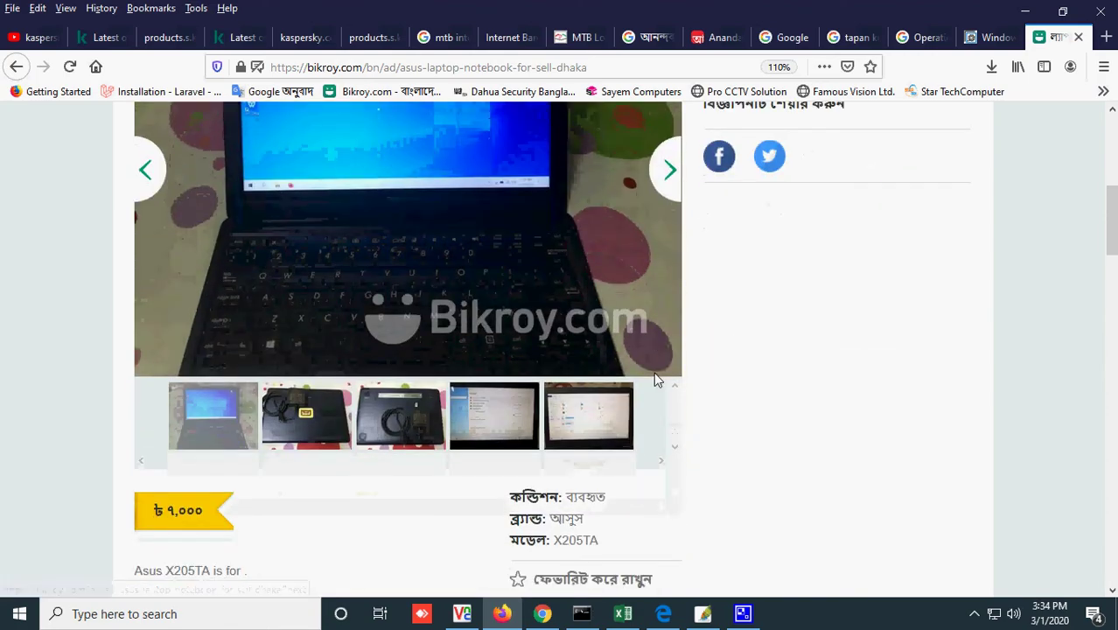
scroll(654, 374, "down", 5)
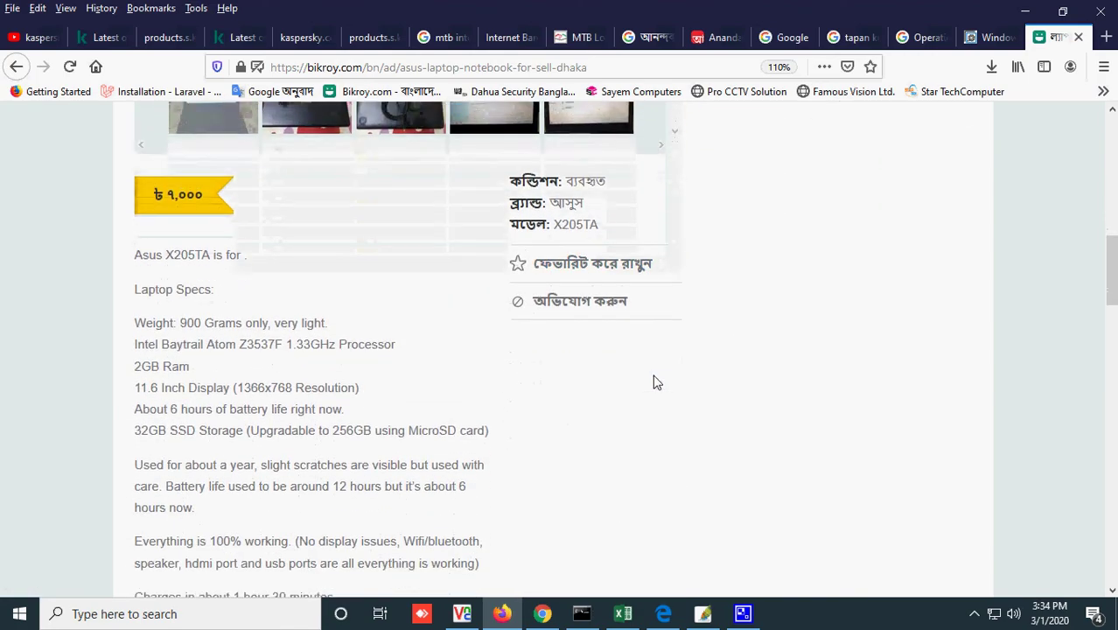
scroll(657, 382, "down", 4)
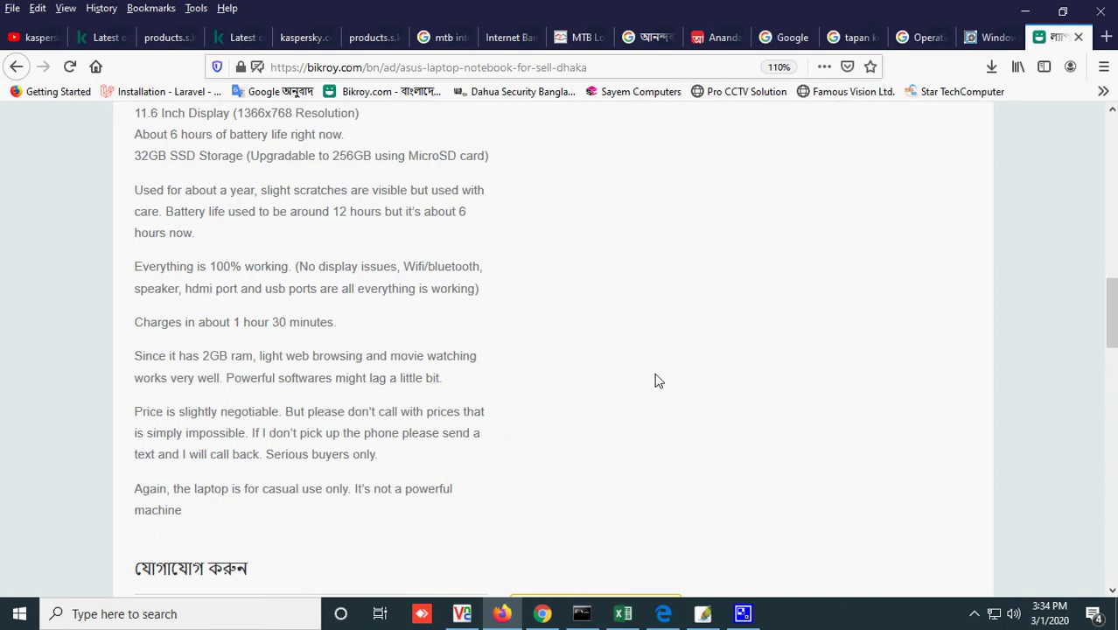
scroll(658, 382, "up", 11)
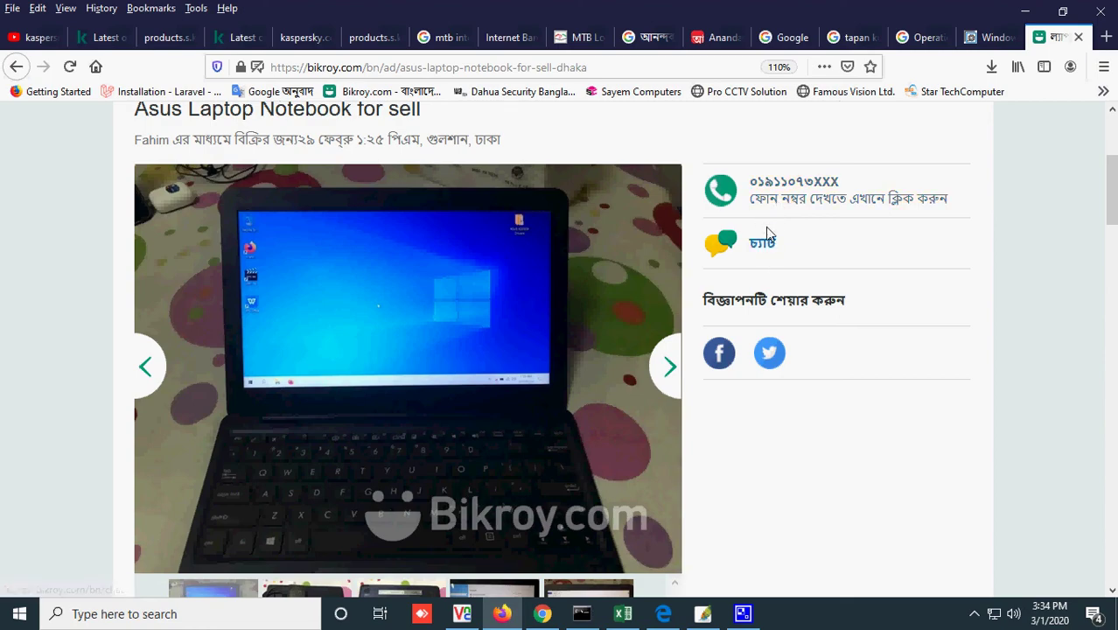
scroll(525, 425, "up", 3)
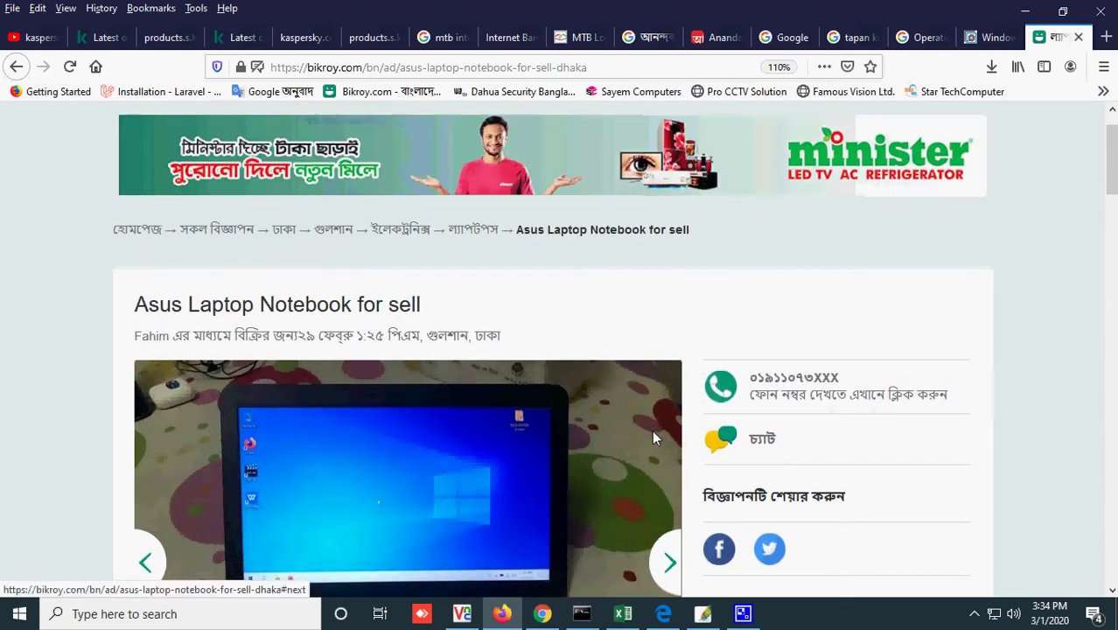
scroll(652, 433, "down", 8)
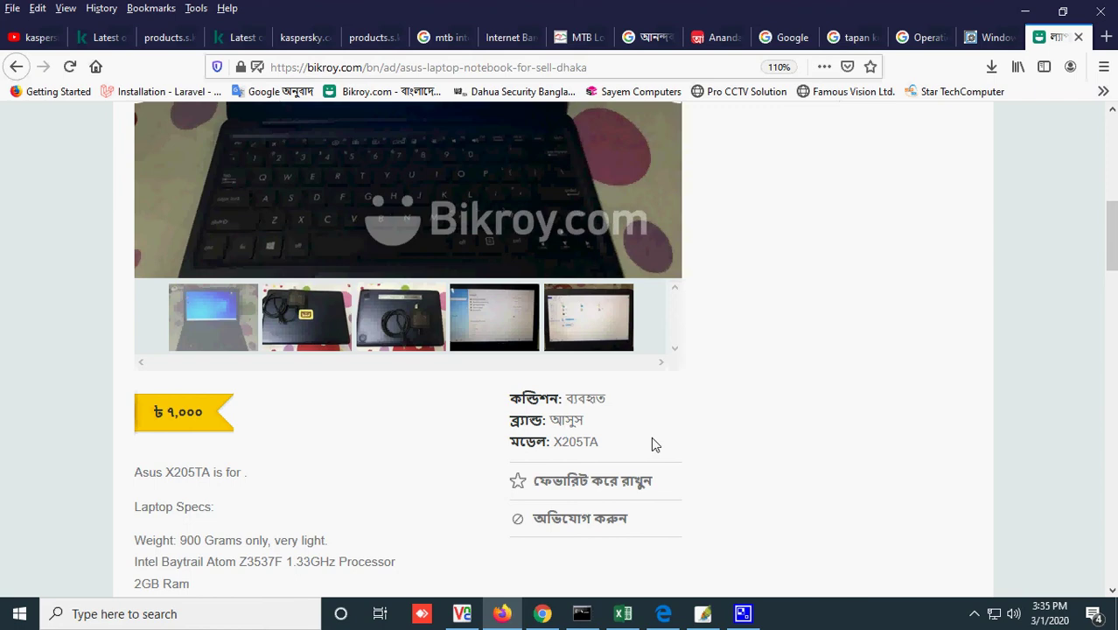
left_click(999, 39)
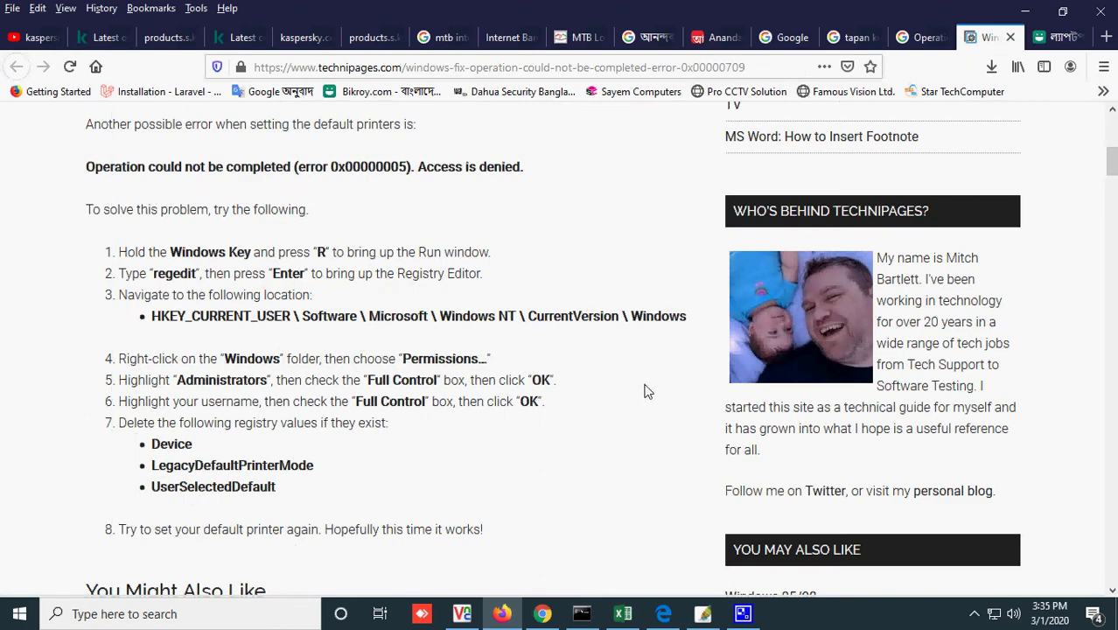
- Highlight fix steps 5–7 about Administrators full control, clear the selection, then open the remote Run box
left_click_drag(560, 385, 90, 389)
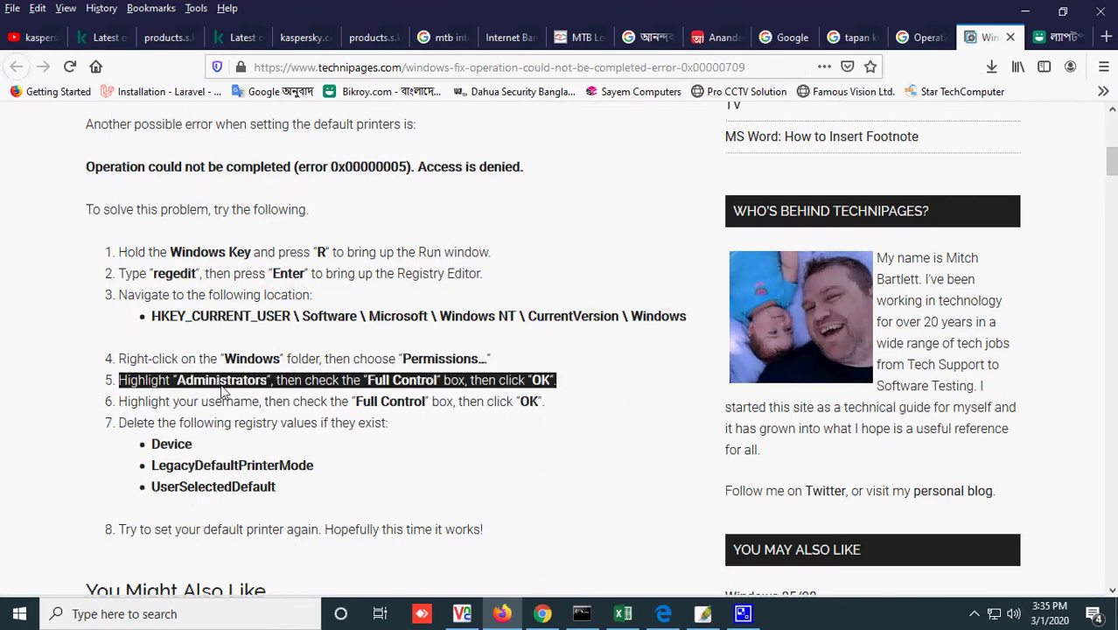
left_click_drag(394, 432, 120, 398)
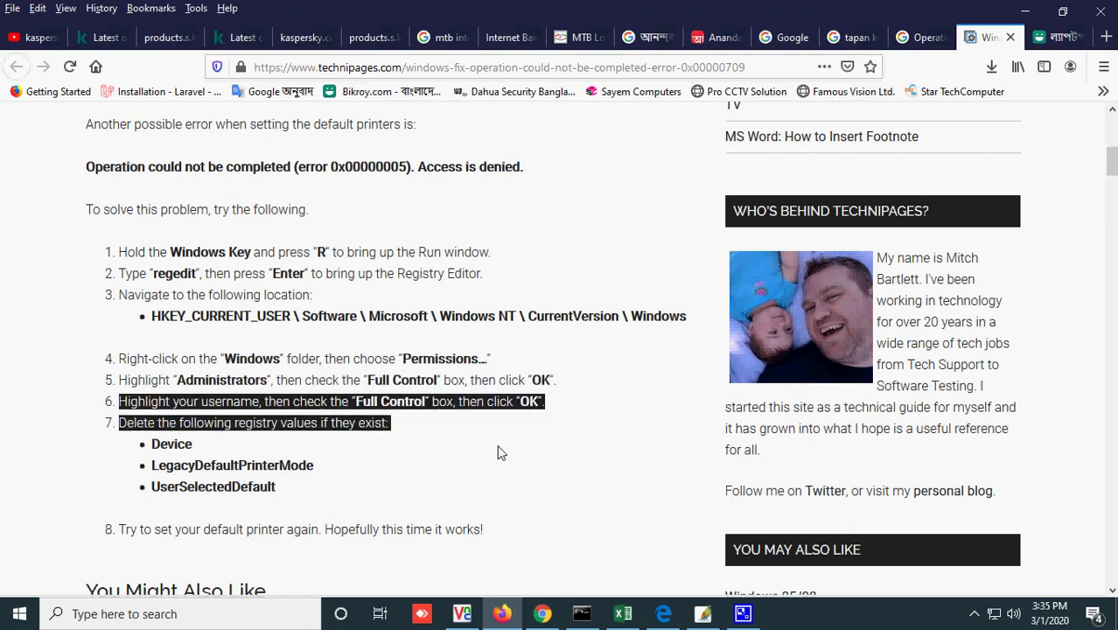
left_click(428, 437)
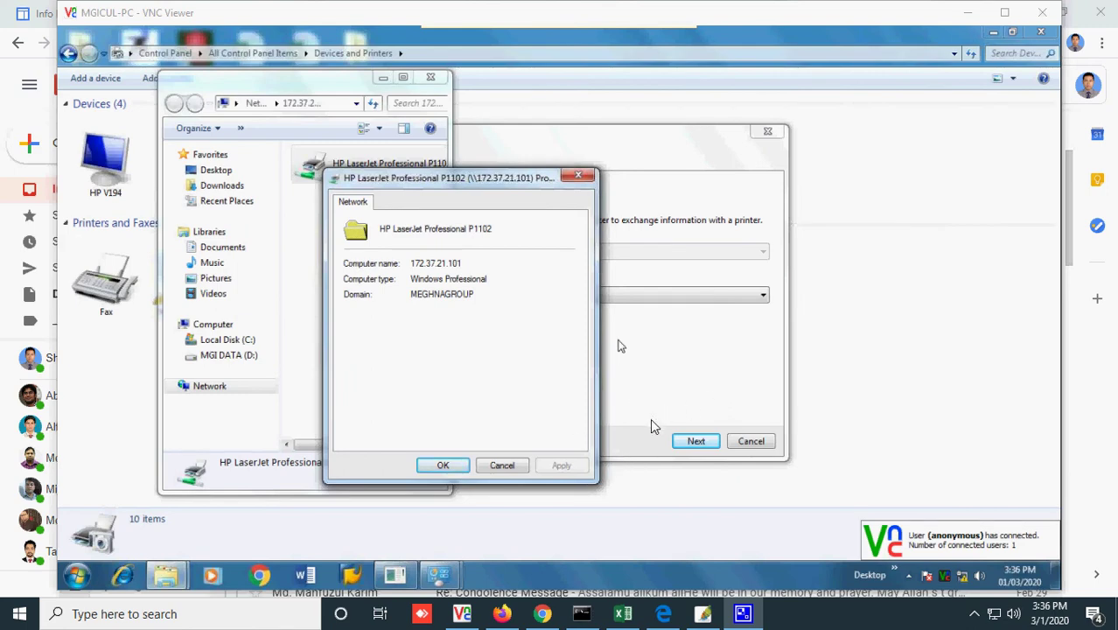
key("super+r")
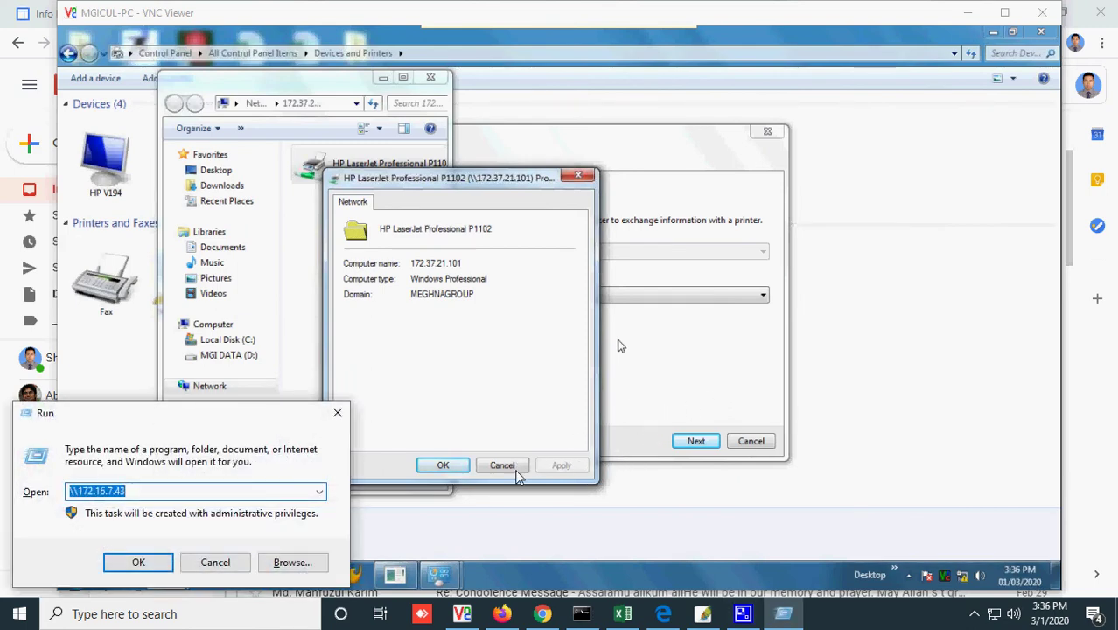
- In Notepad, write '172.37.21.101\HP Laserjet Professional P1102' and select the whole line
type("not")
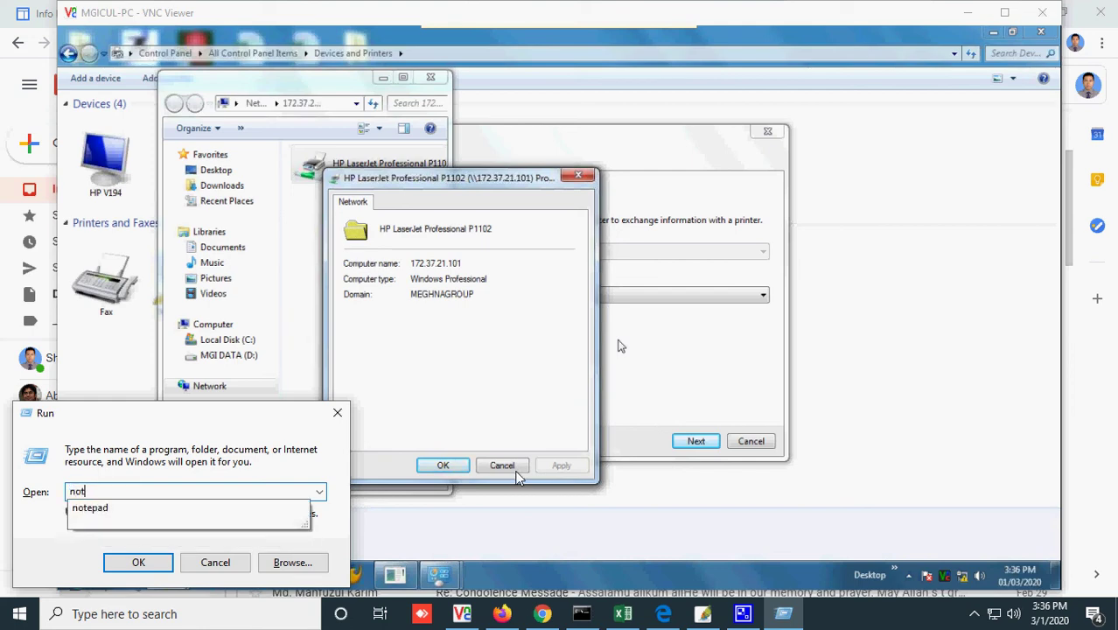
type("epad")
key("Return")
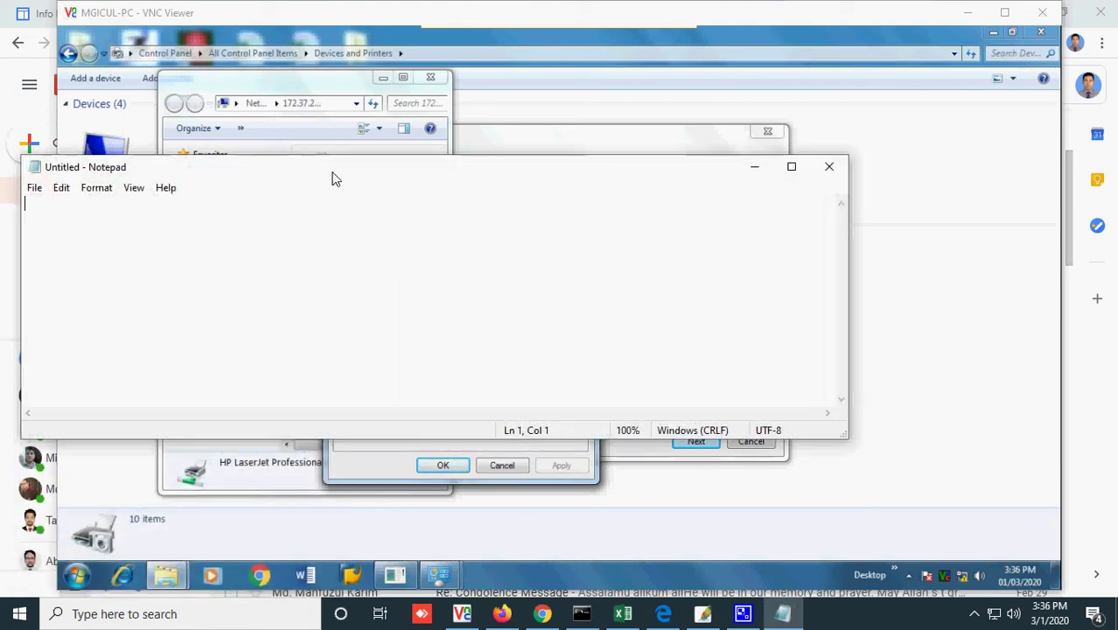
left_click_drag(332, 178, 617, 328)
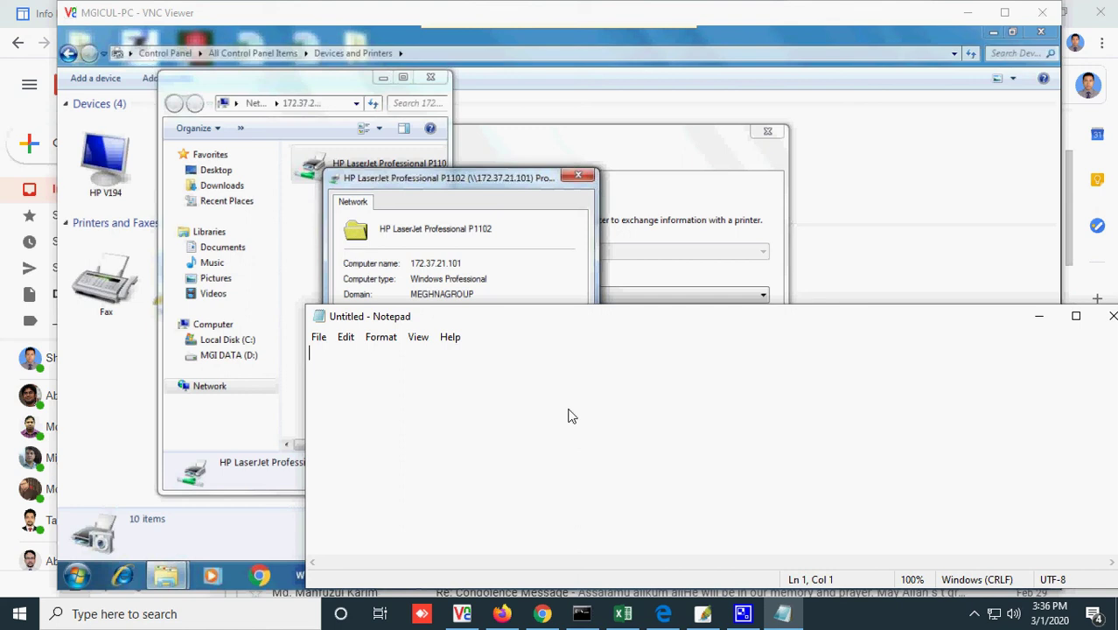
type("172.16")
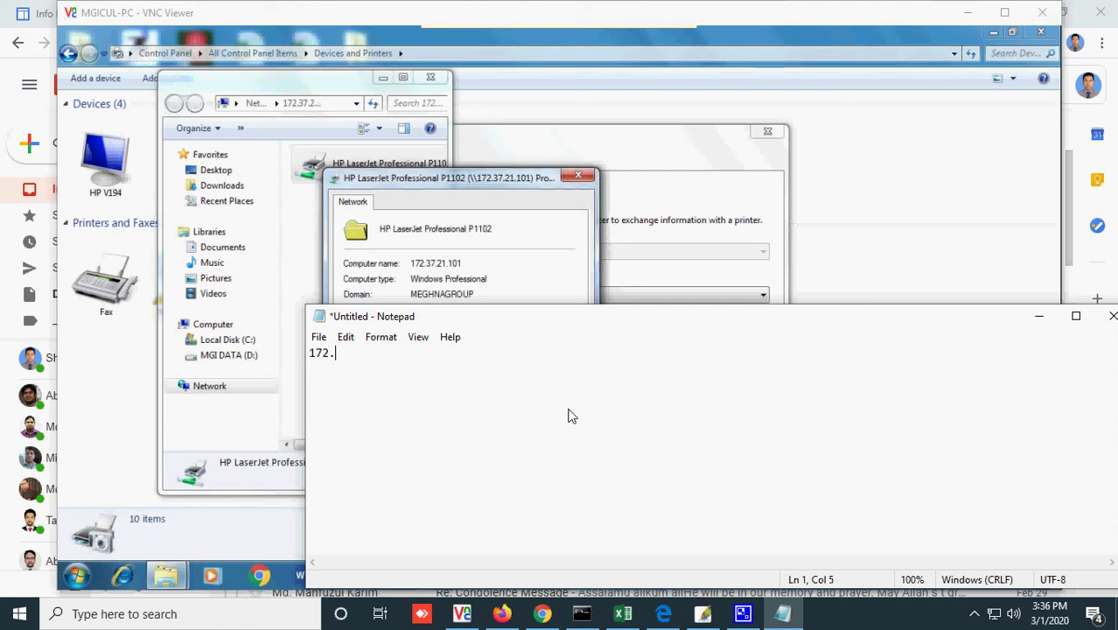
key("BackSpace")
key("BackSpace")
type("37.21.101")
type("\\HP")
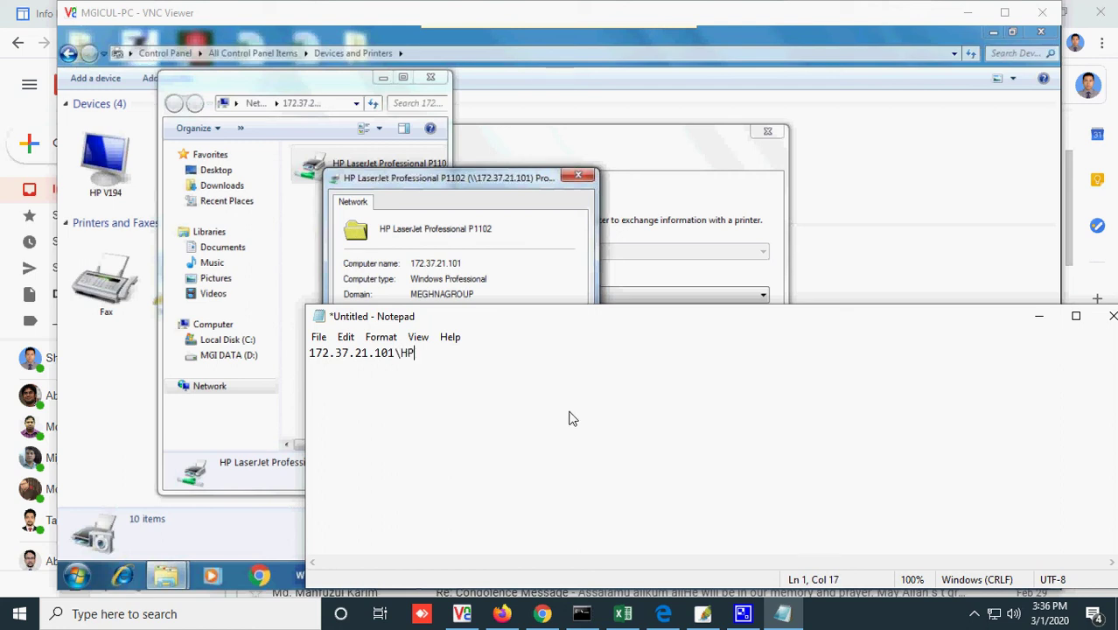
type(" Laserjet Prof")
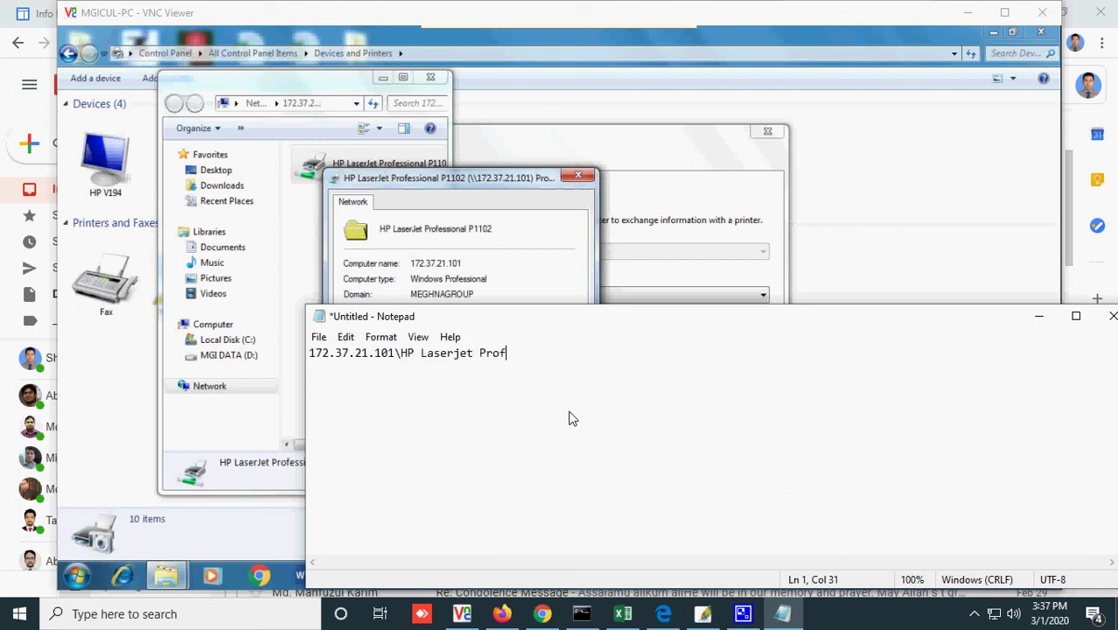
type("essional P1102")
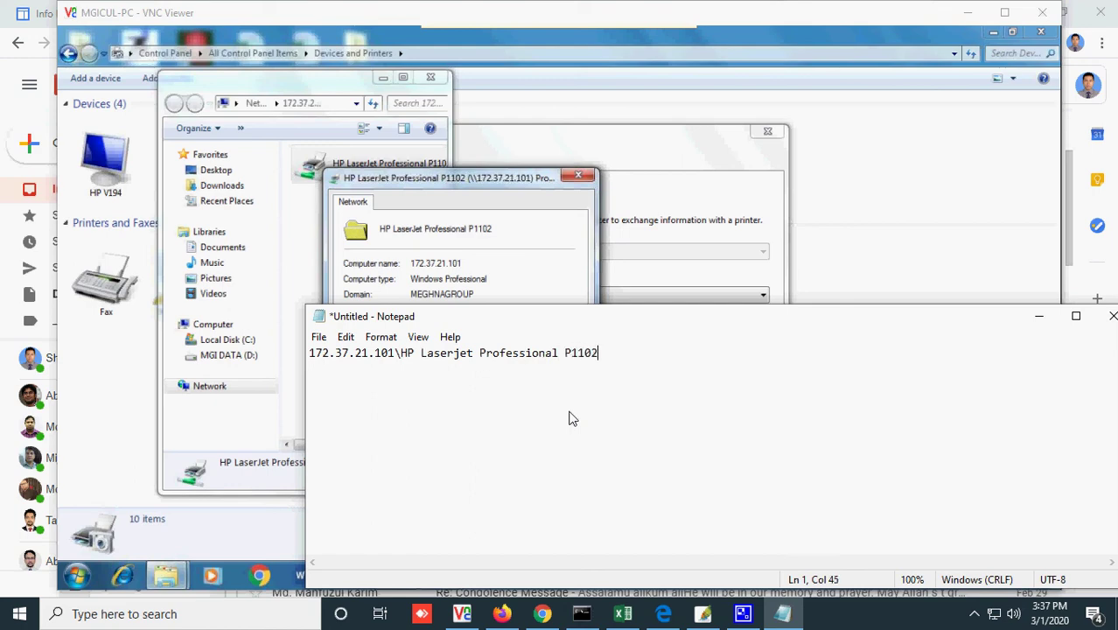
key("ctrl+a")
left_click(685, 166)
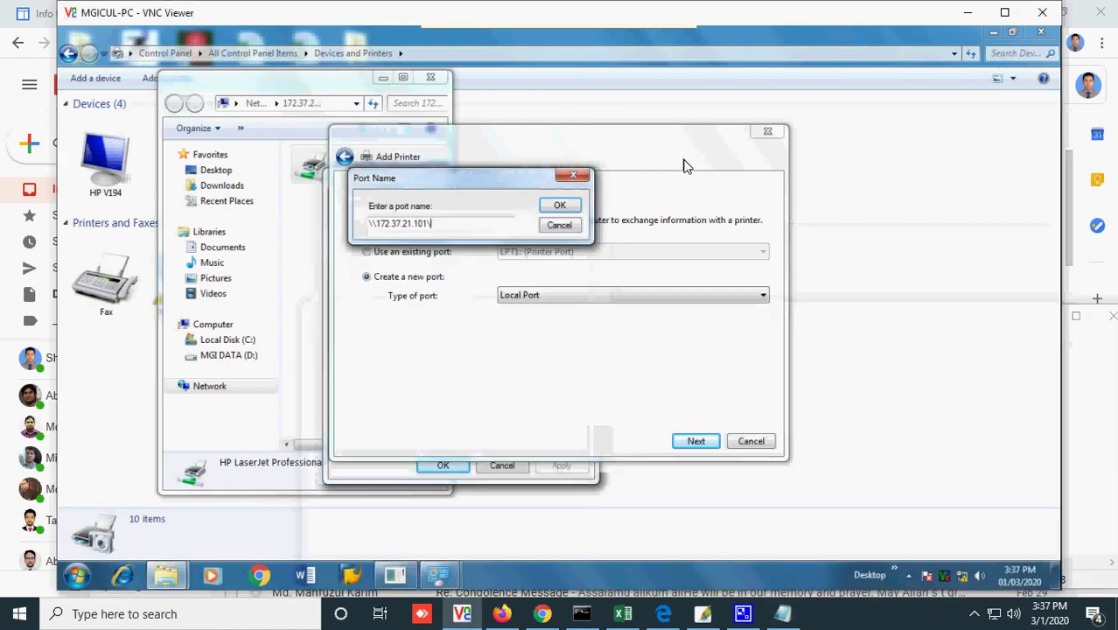
- Set the port name to \\172.37.21.101\HP Laserjet Professional P1102 and confirm it
key("ctrl+a")
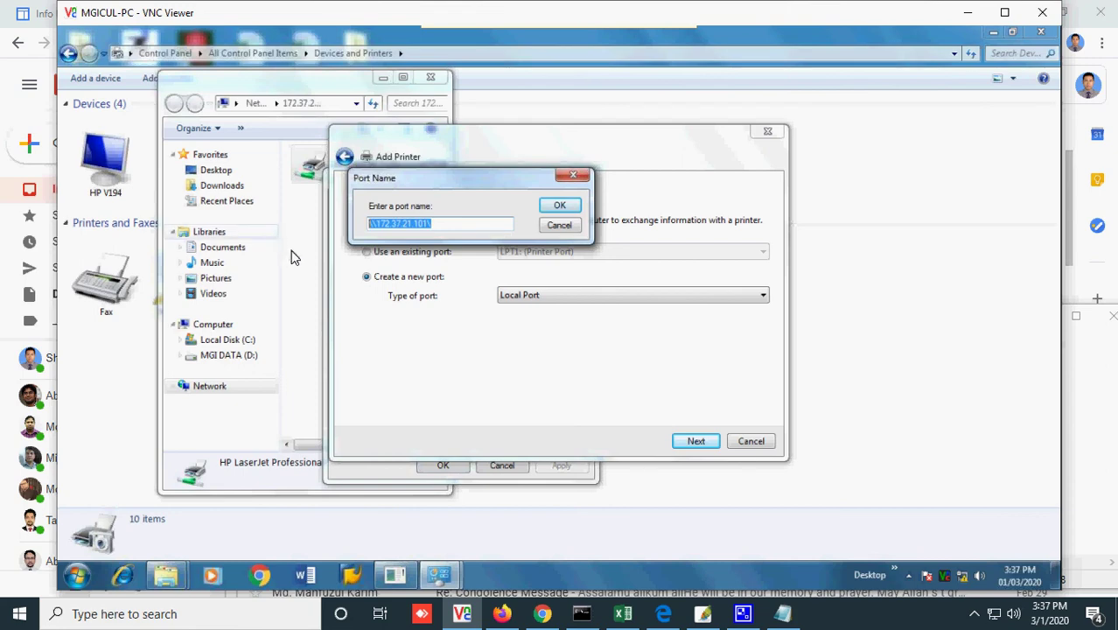
key("ctrl+v")
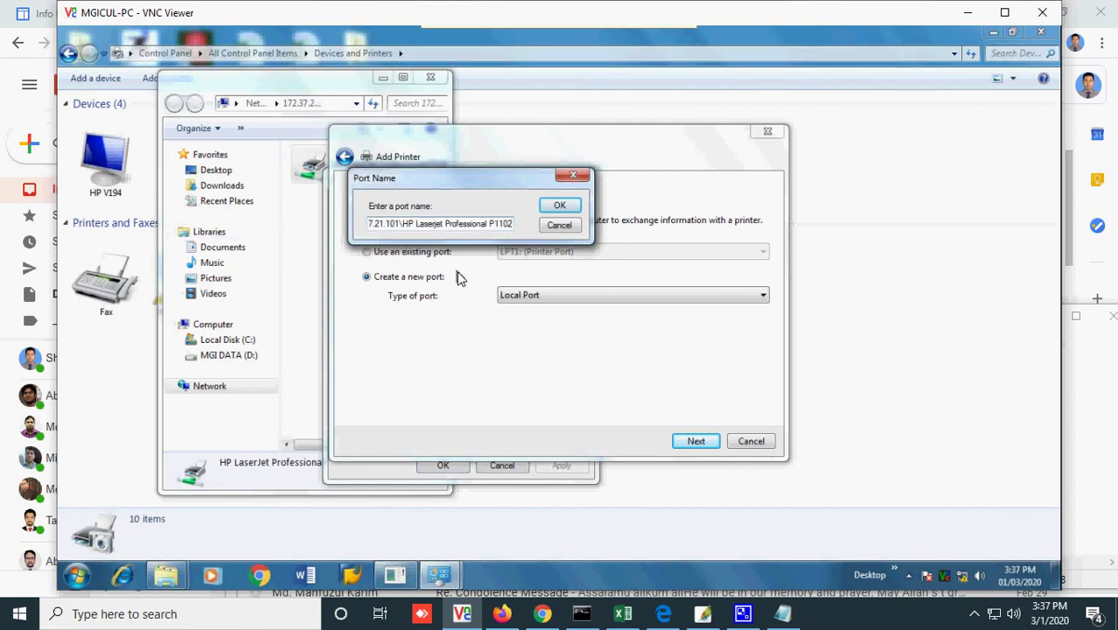
key("Left")
key("Left")
key("Left")
key("Left")
key("Left")
key("Left")
key("Left")
key("Left")
key("Left")
key("Left")
key("Left")
key("Left")
key("Left")
key("Left")
key("Left")
key("Left")
key("Left")
key("Left")
key("Left")
key("Left")
key("Left")
key("Left")
key("Left")
key("Left")
key("Left")
key("Left")
key("Left")
key("Left")
key("Left")
key("Left")
key("Left")
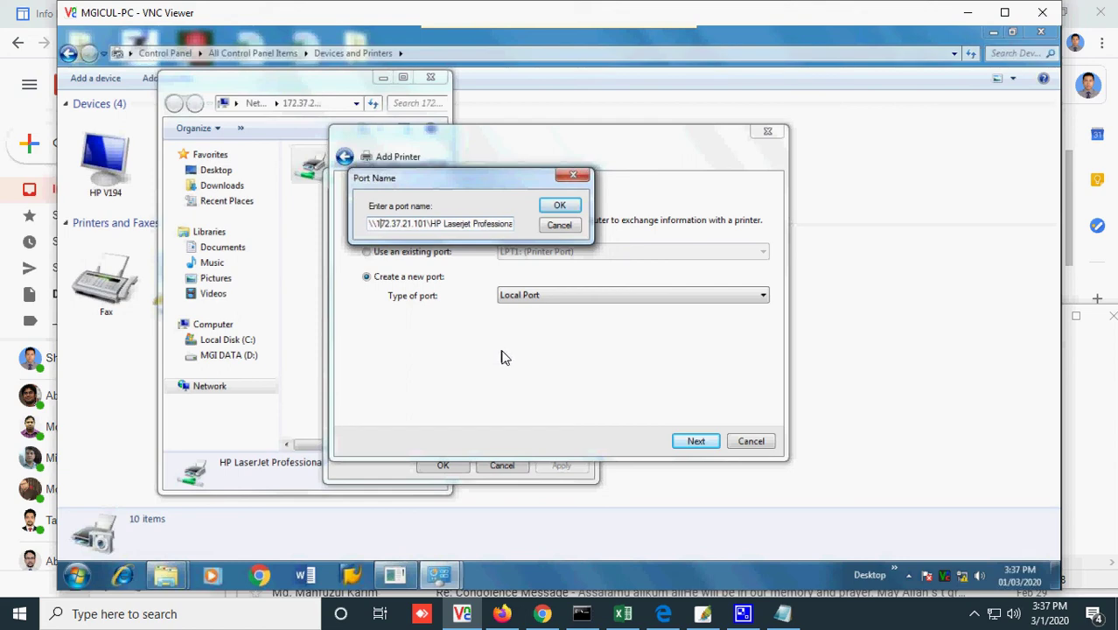
key("Right")
key("Right")
key("Right")
key("Right")
key("Right")
key("Right")
key("Right")
key("Right")
key("Right")
key("Right")
key("Right")
key("Right")
key("Right")
key("End")
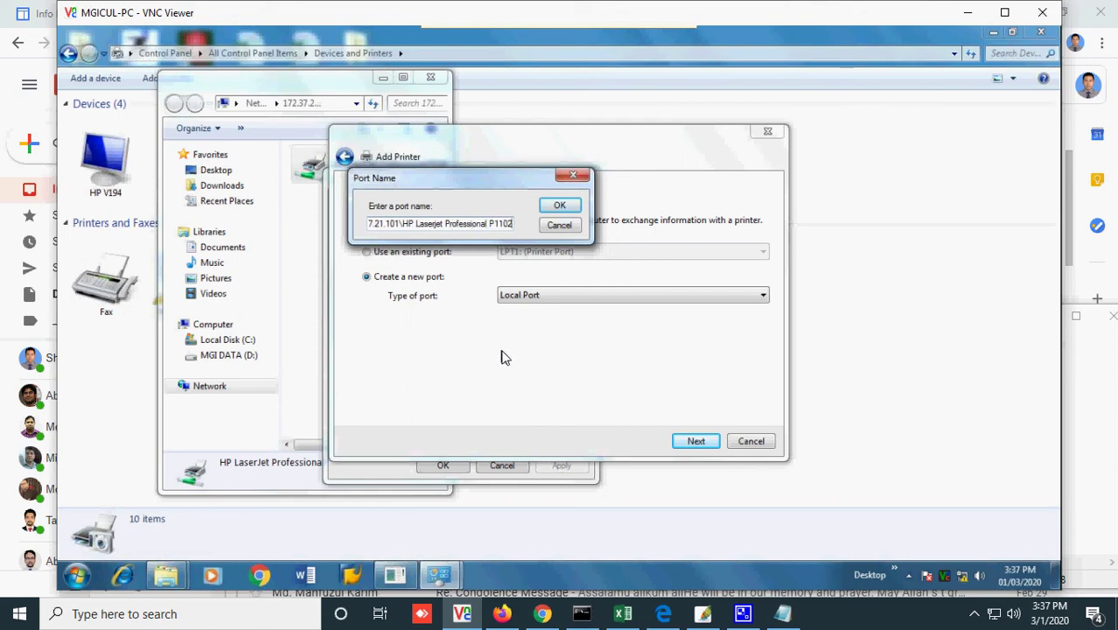
left_click(567, 207)
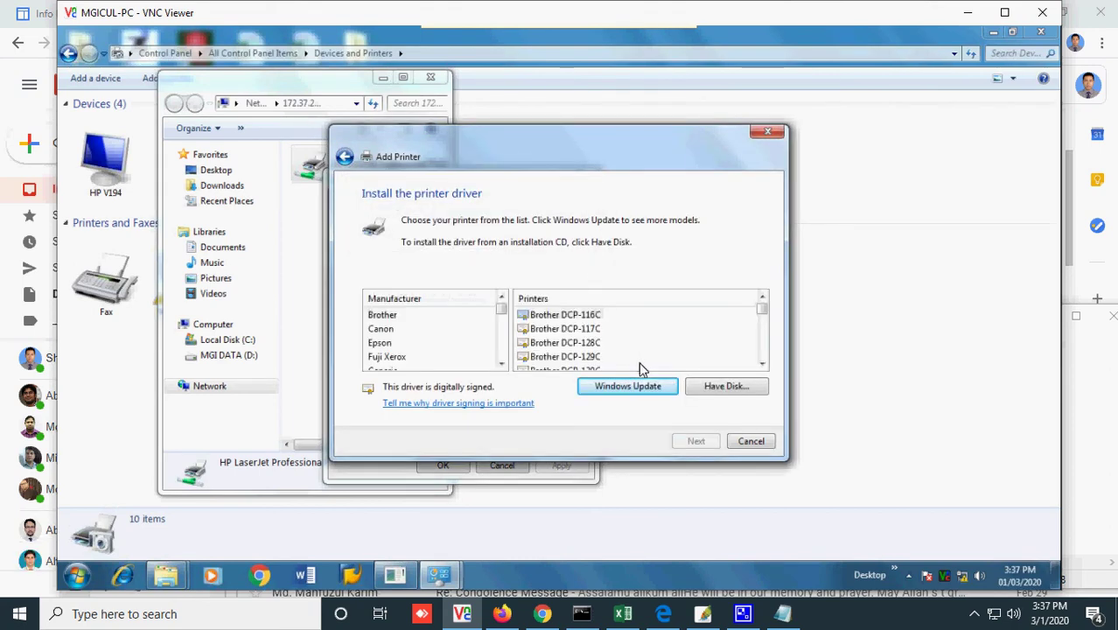
- Pick HP as the manufacturer and browse its printer driver list
left_click(383, 333)
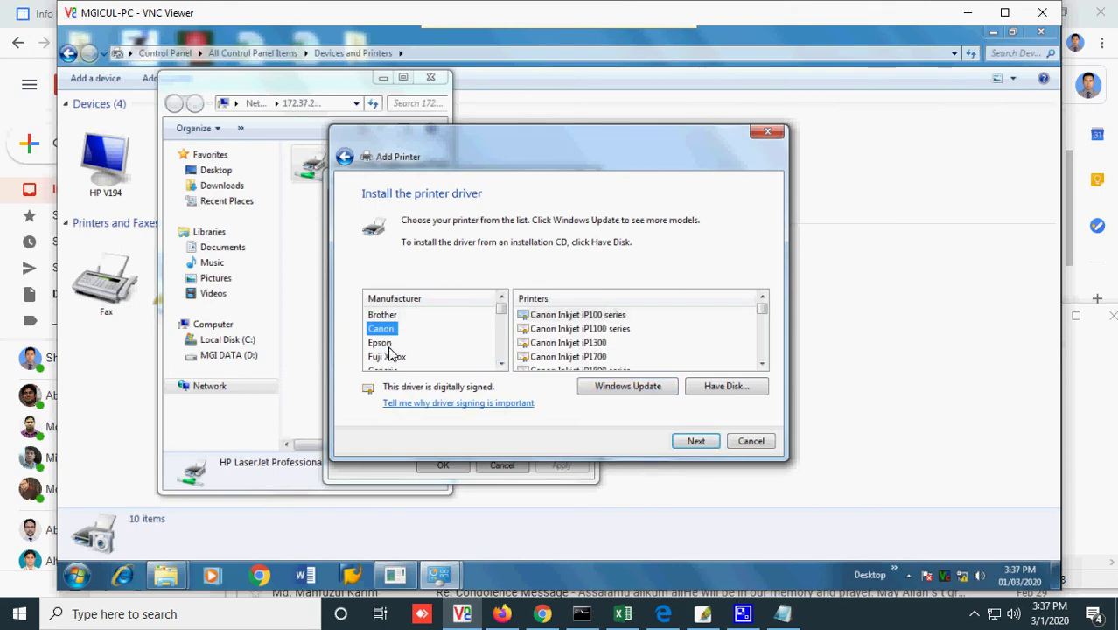
key("h")
left_click(600, 357)
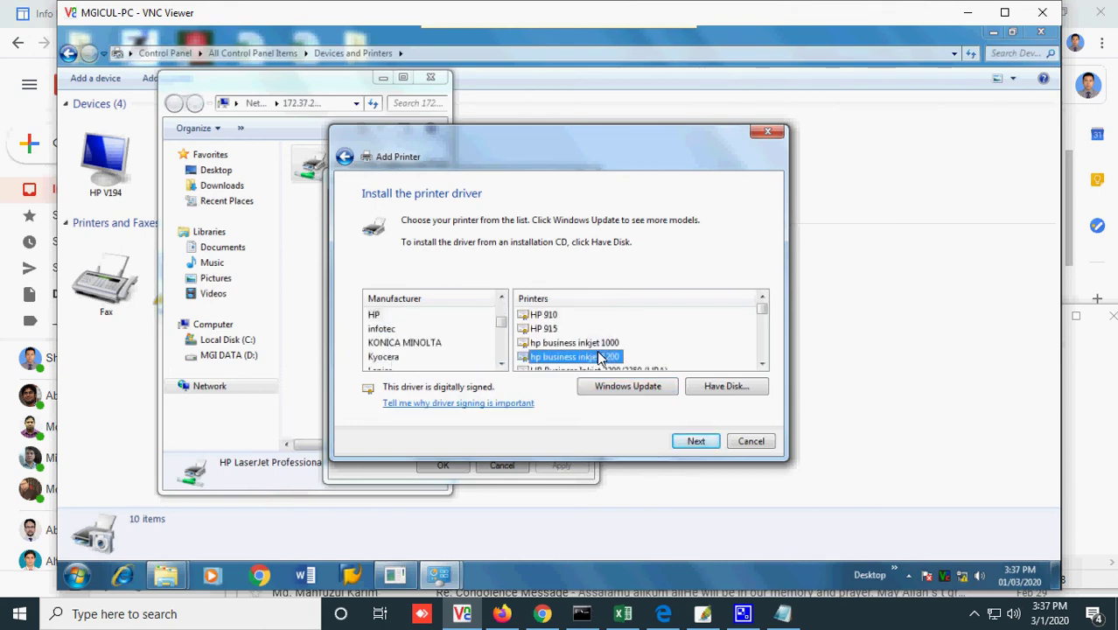
scroll(600, 357, "down", 3)
scroll(600, 356, "down", 10)
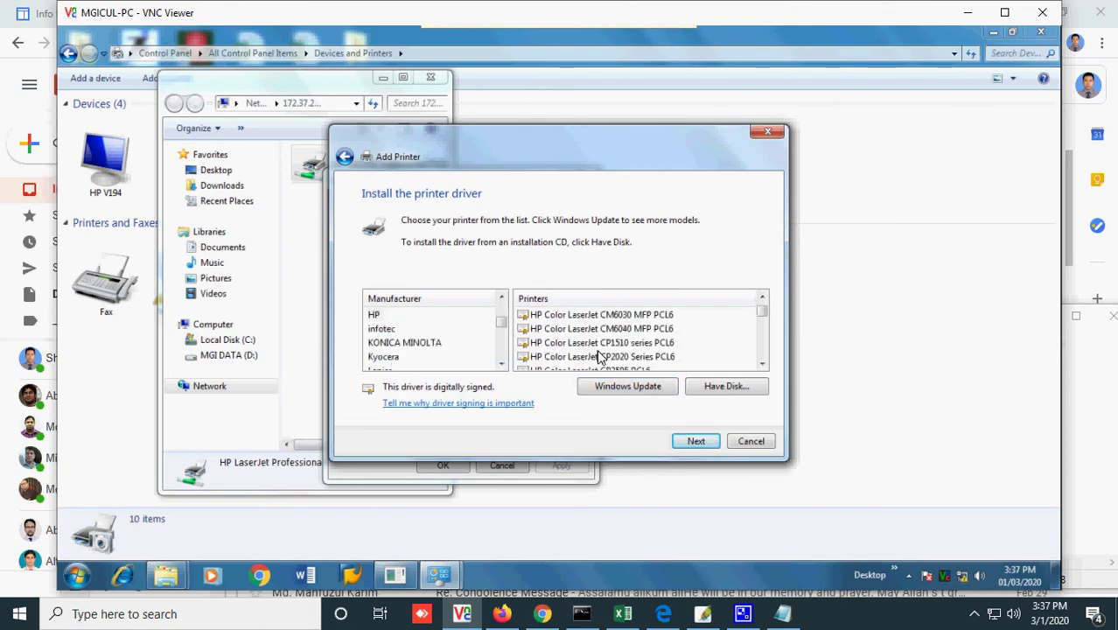
scroll(600, 357, "down", 10)
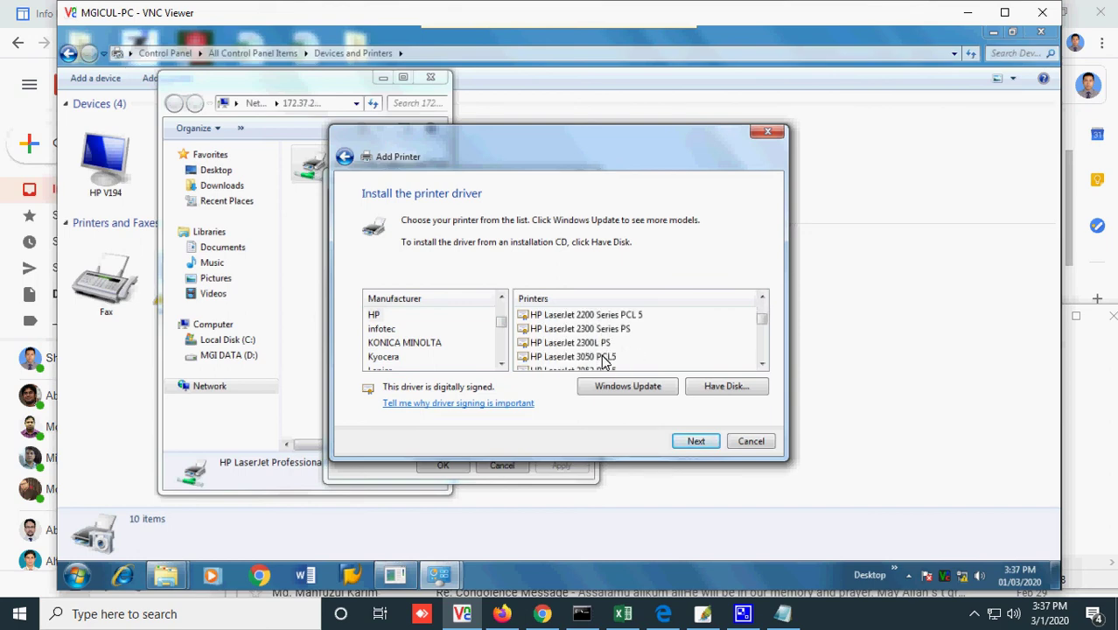
scroll(603, 362, "down", 1)
scroll(604, 362, "down", 3)
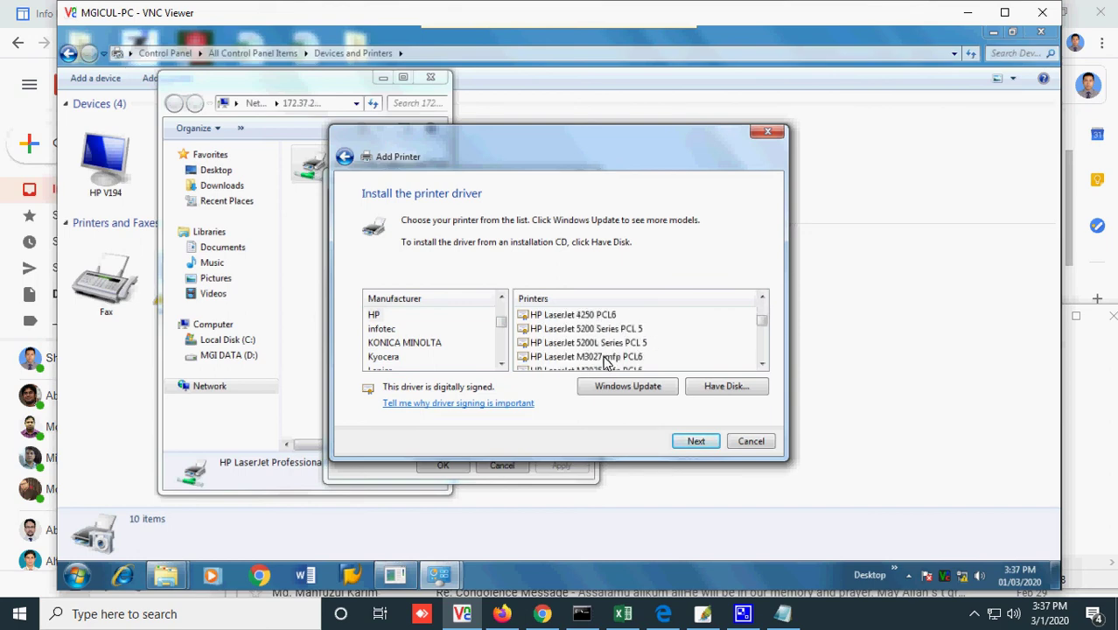
scroll(603, 362, "up", 1)
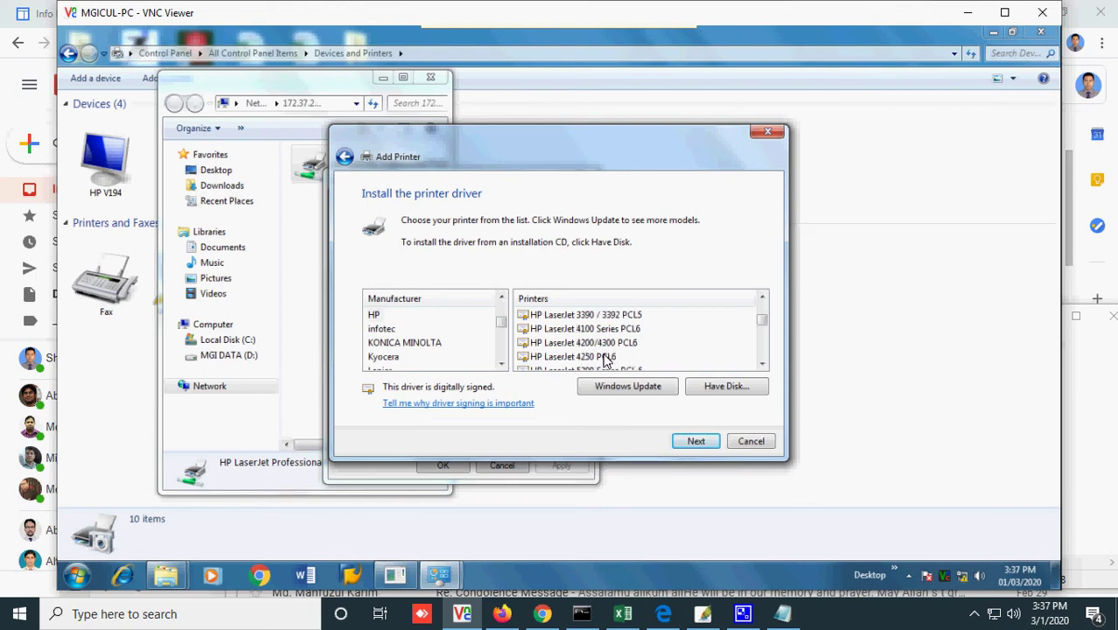
scroll(606, 361, "up", 2)
scroll(607, 357, "up", 12)
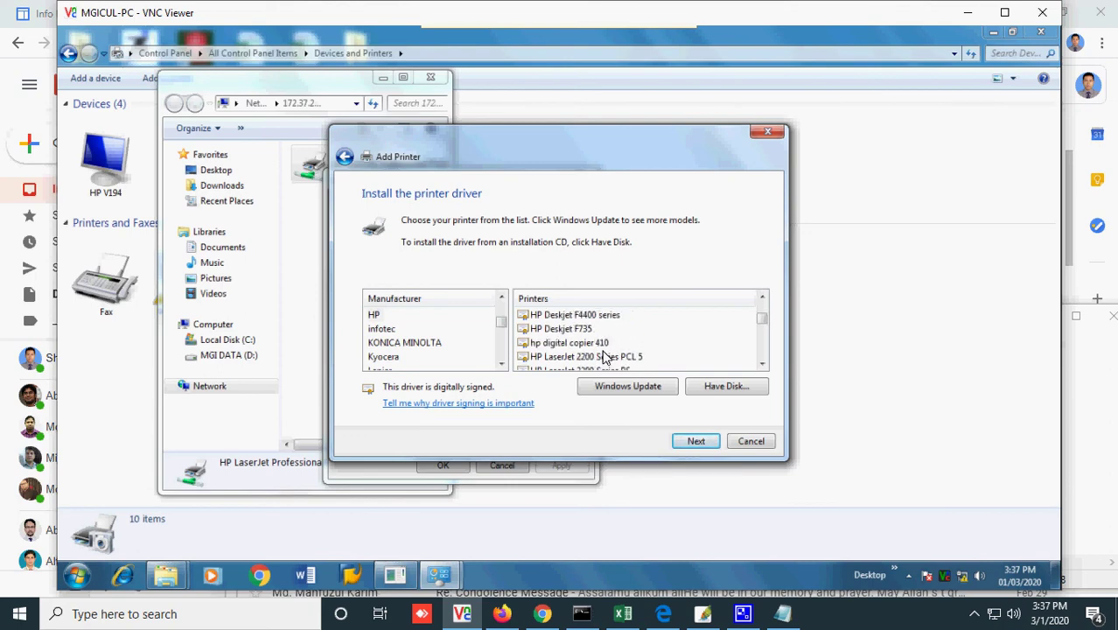
scroll(604, 356, "up", 4)
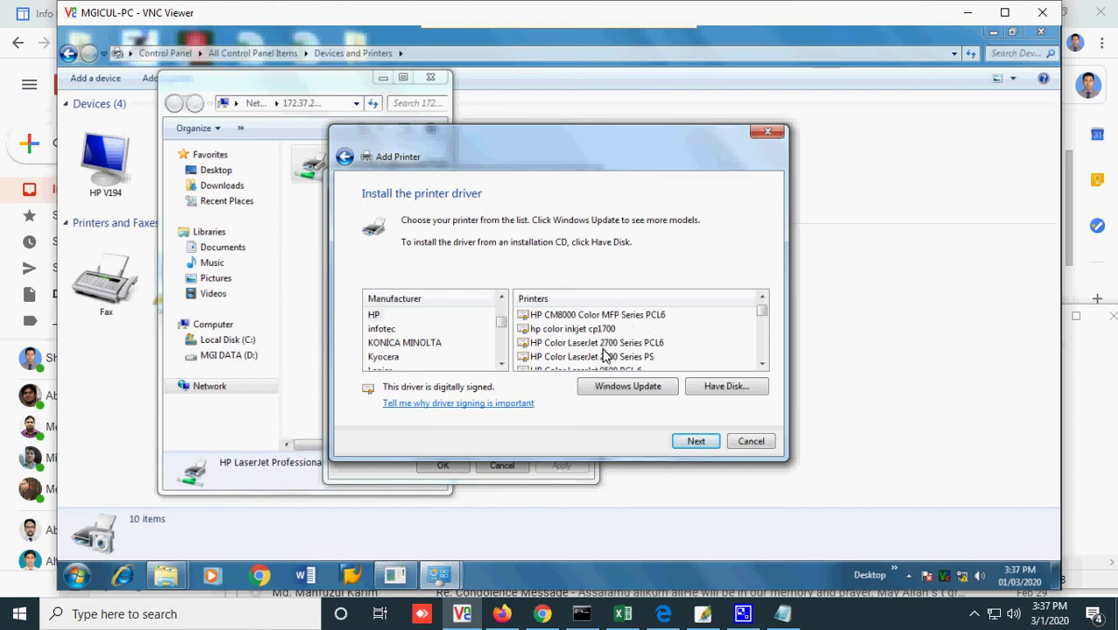
- Select the HP LaserJet Professional P1102 driver and continue
left_click(605, 355)
scroll(610, 355, "down", 5)
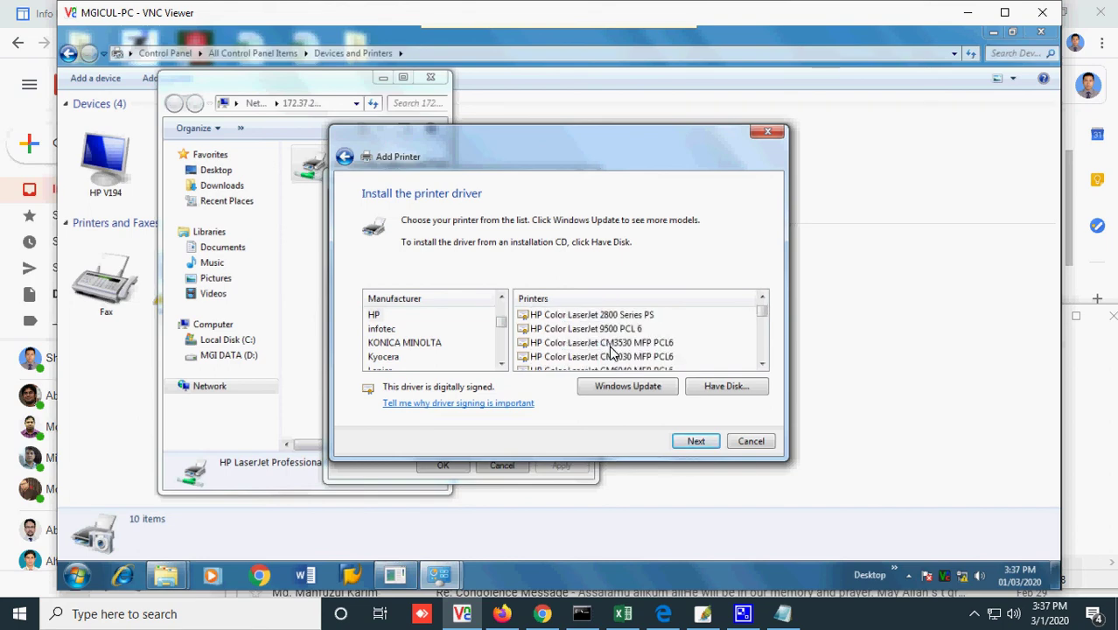
scroll(612, 353, "down", 6)
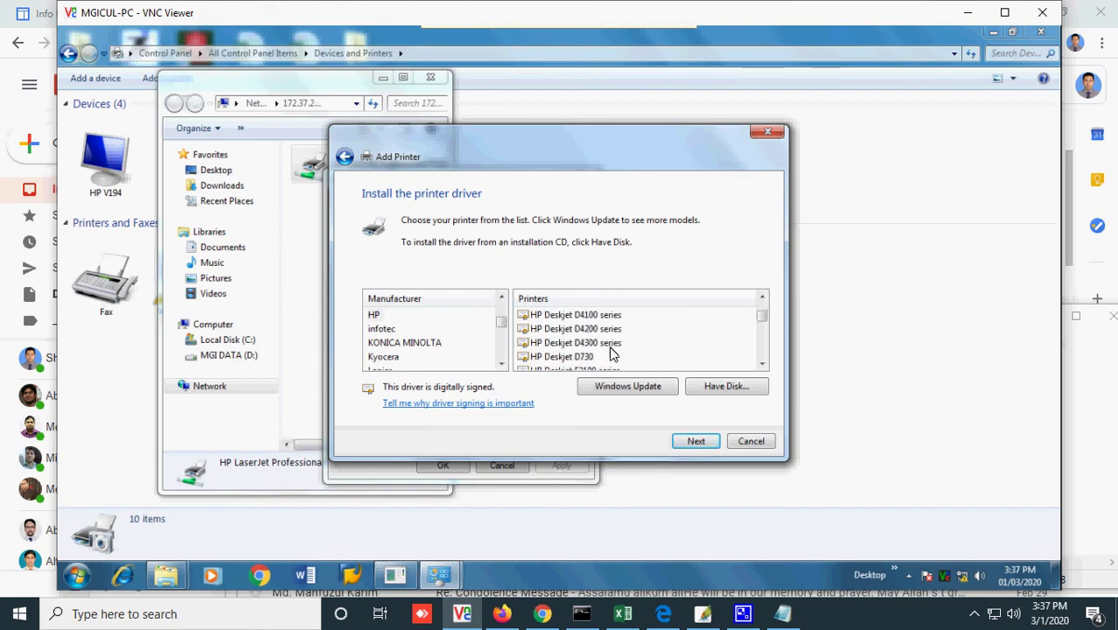
scroll(612, 353, "down", 8)
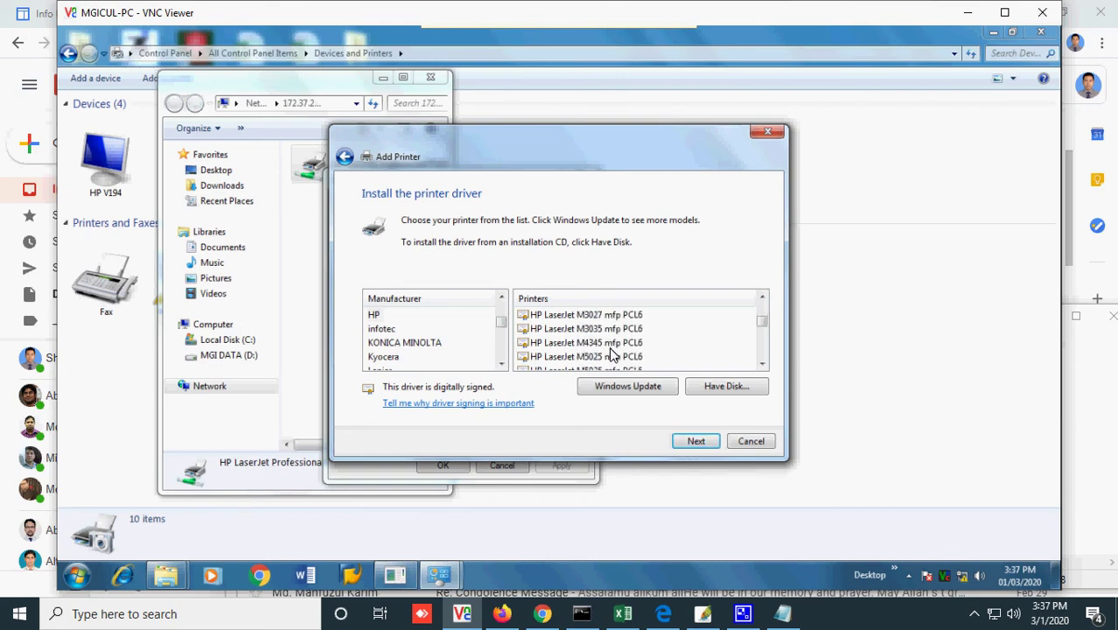
scroll(613, 354, "down", 3)
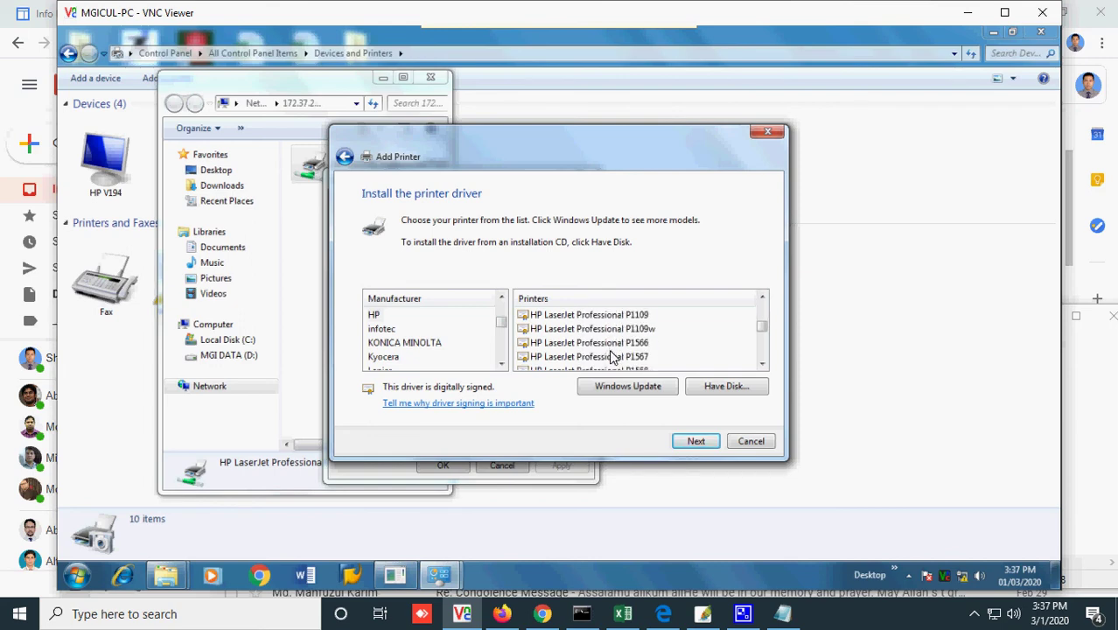
scroll(612, 354, "up", 2)
left_click(615, 317)
scroll(616, 328, "up", 1)
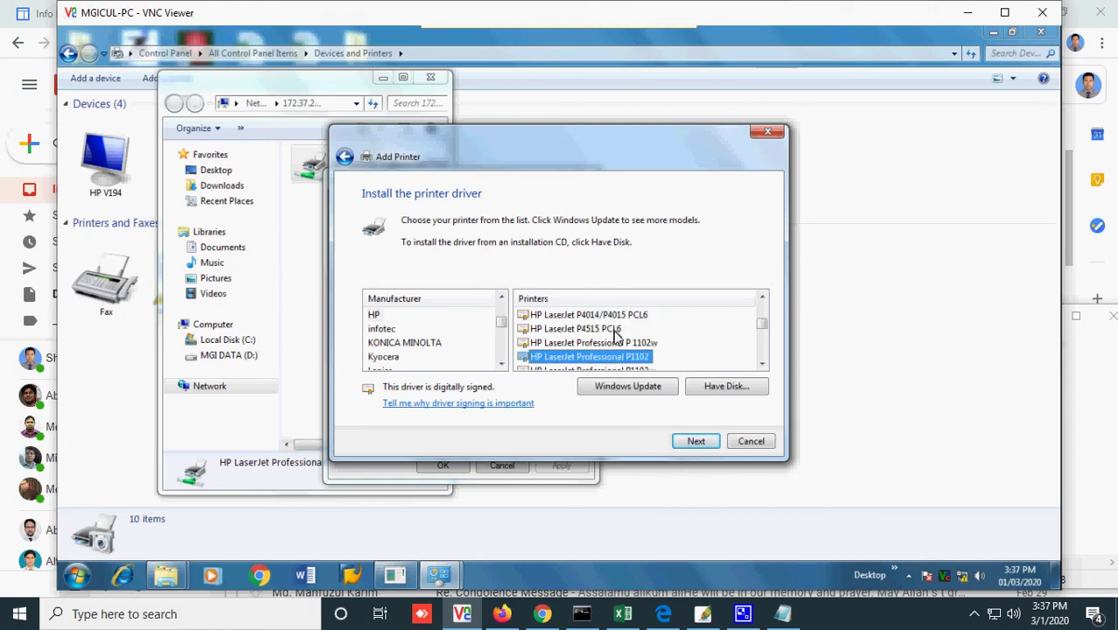
left_click(709, 442)
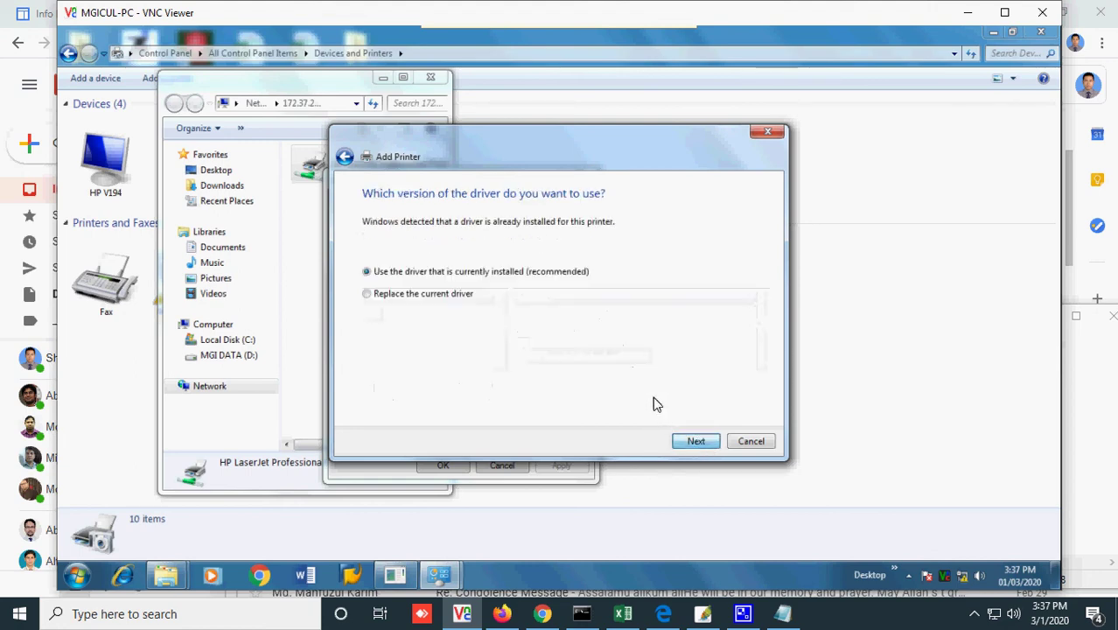
- Keep the installed driver and default name, disable sharing, finish, and close the share windows
left_click(706, 443)
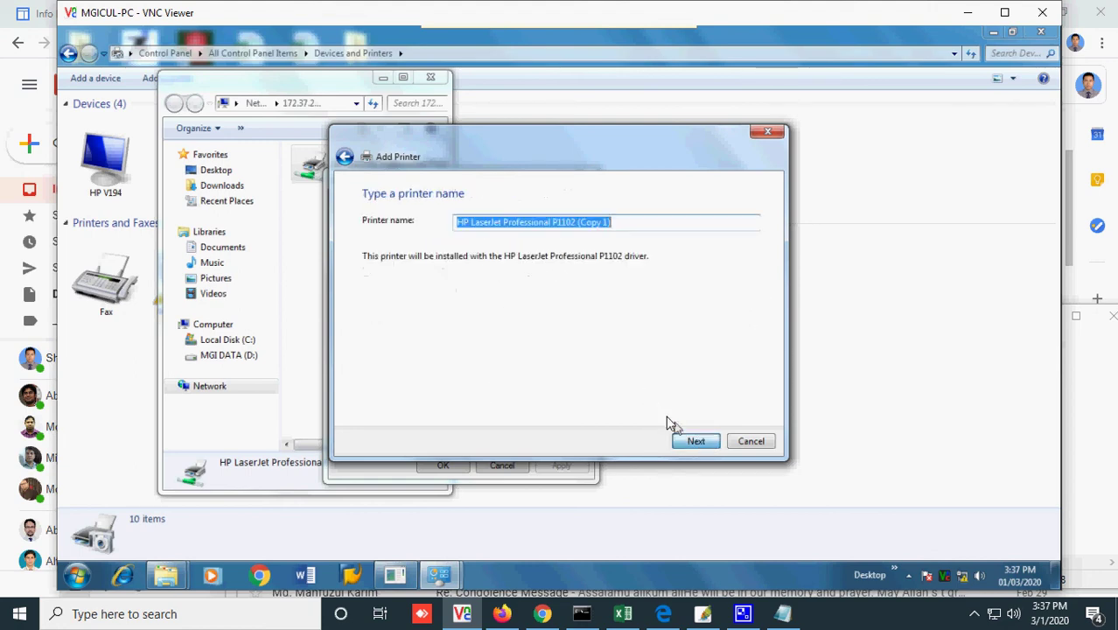
left_click(707, 444)
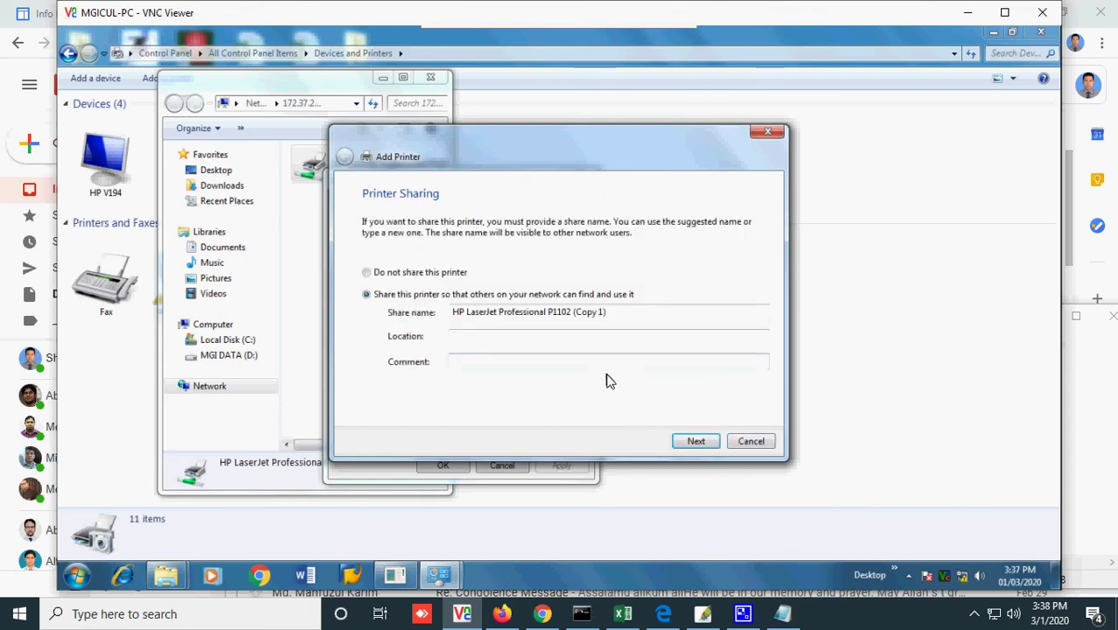
left_click(457, 275)
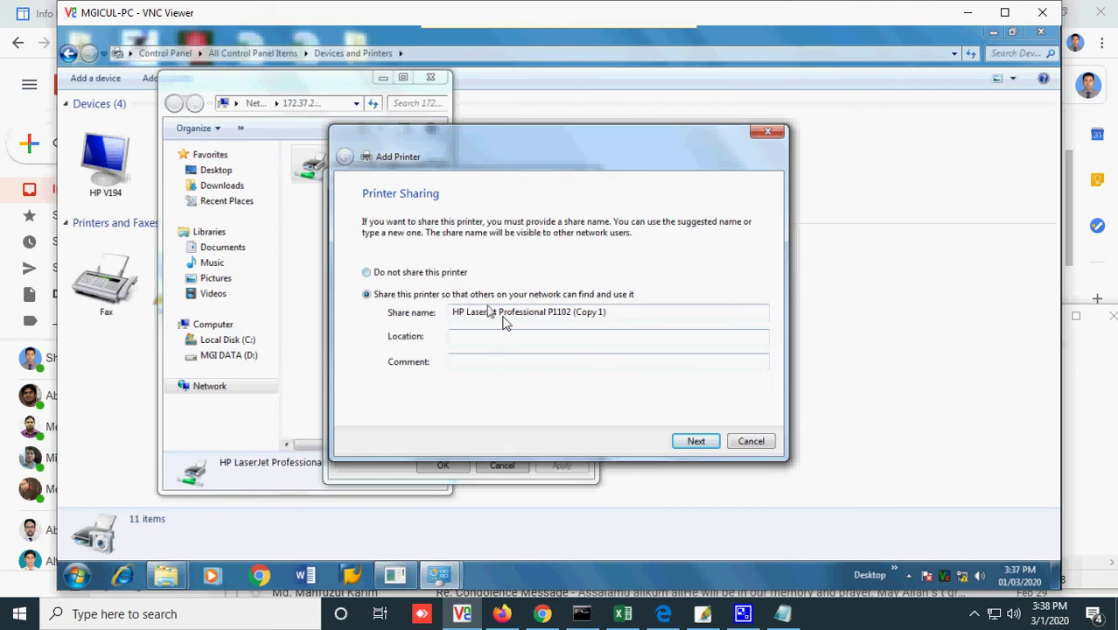
left_click(696, 446)
left_click(696, 440)
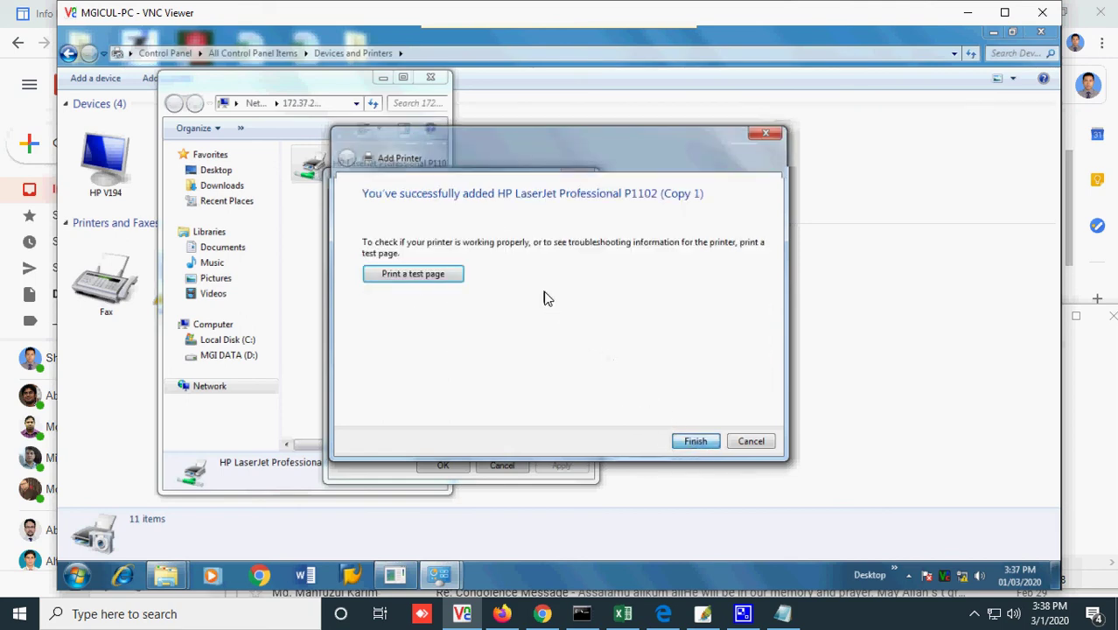
left_click(492, 467)
left_click(437, 84)
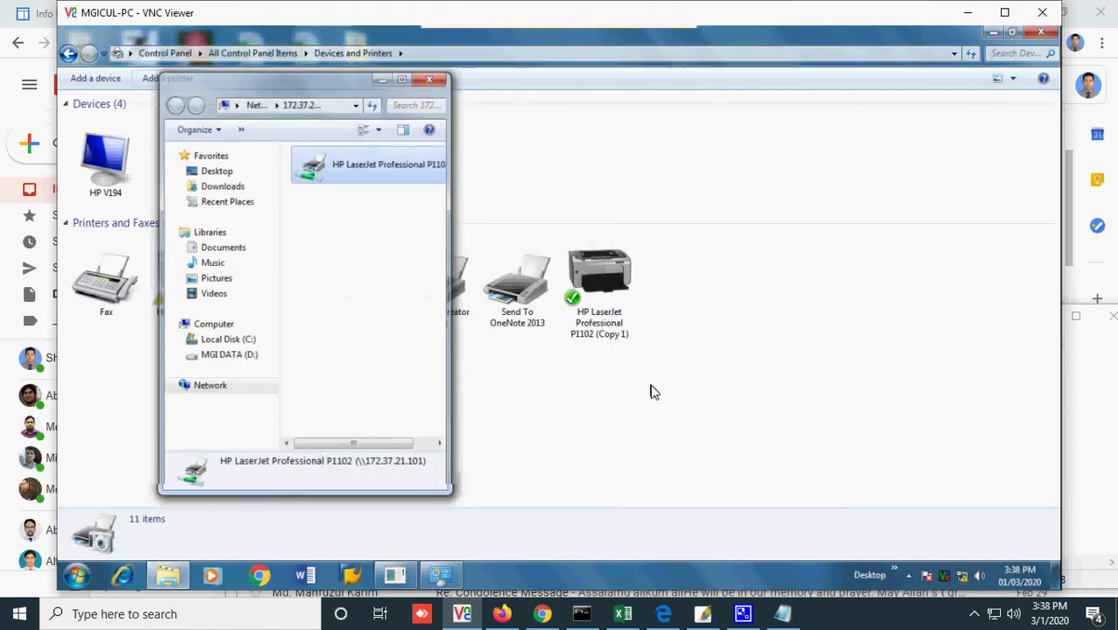
- Print a test page from HP LaserJet Professional P1102 (Copy 1)'s printer properties
right_click(637, 269)
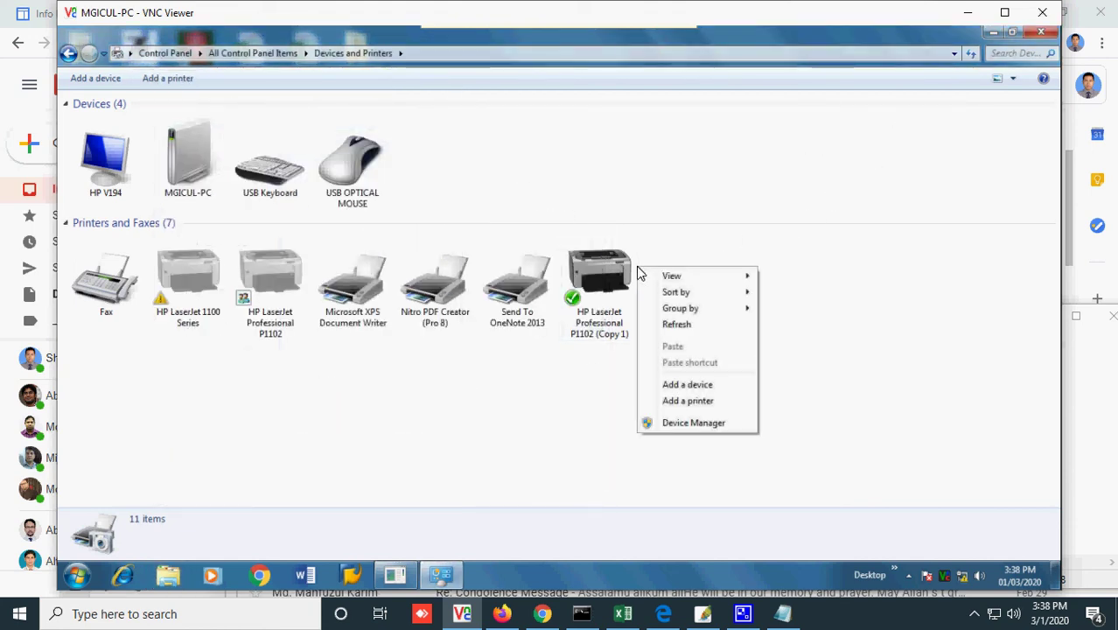
right_click(615, 290)
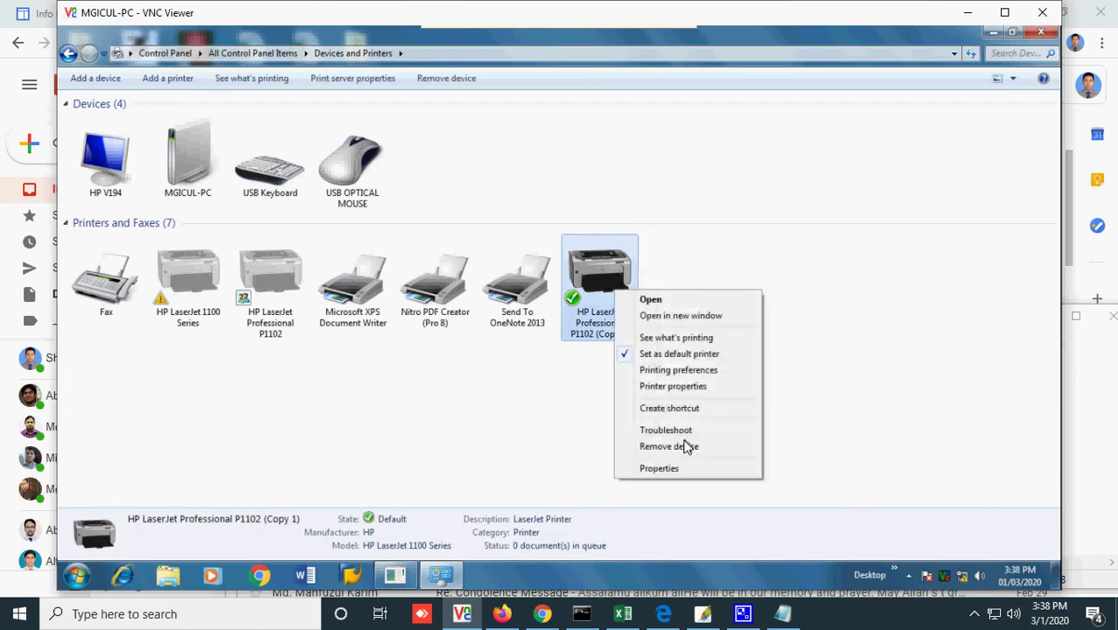
left_click(682, 387)
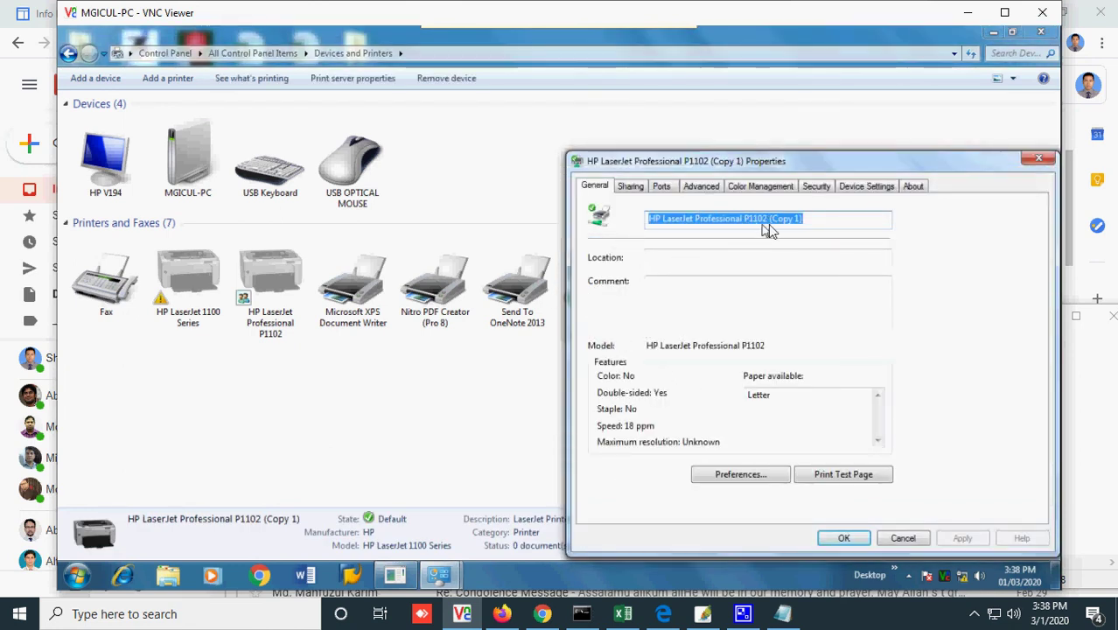
left_click(862, 478)
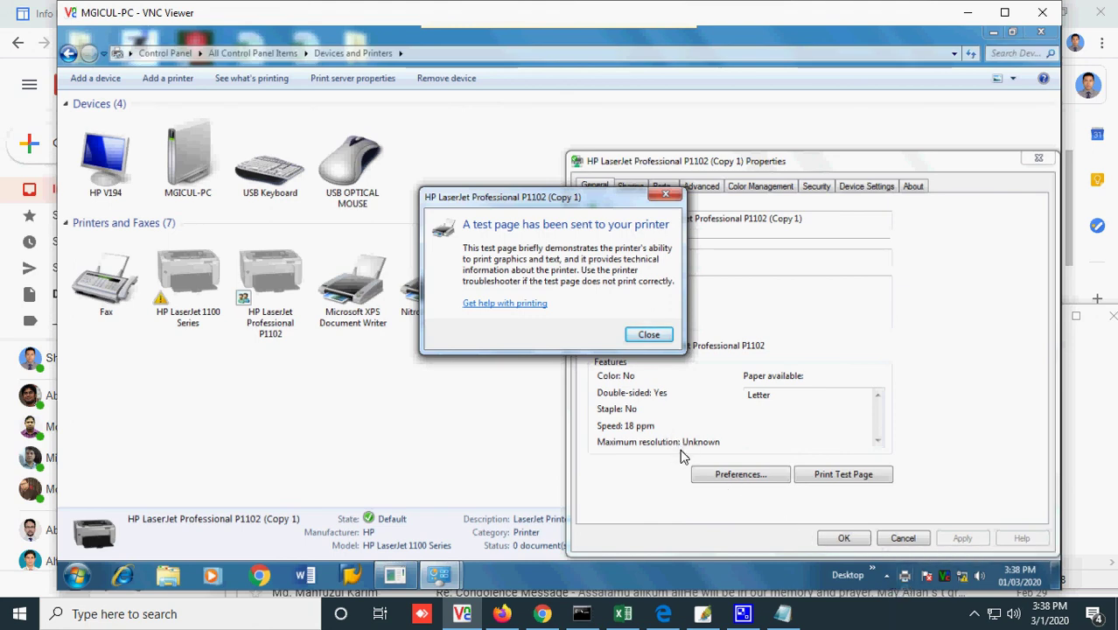
- Launch Notepad from the Run prompt
key("super+r")
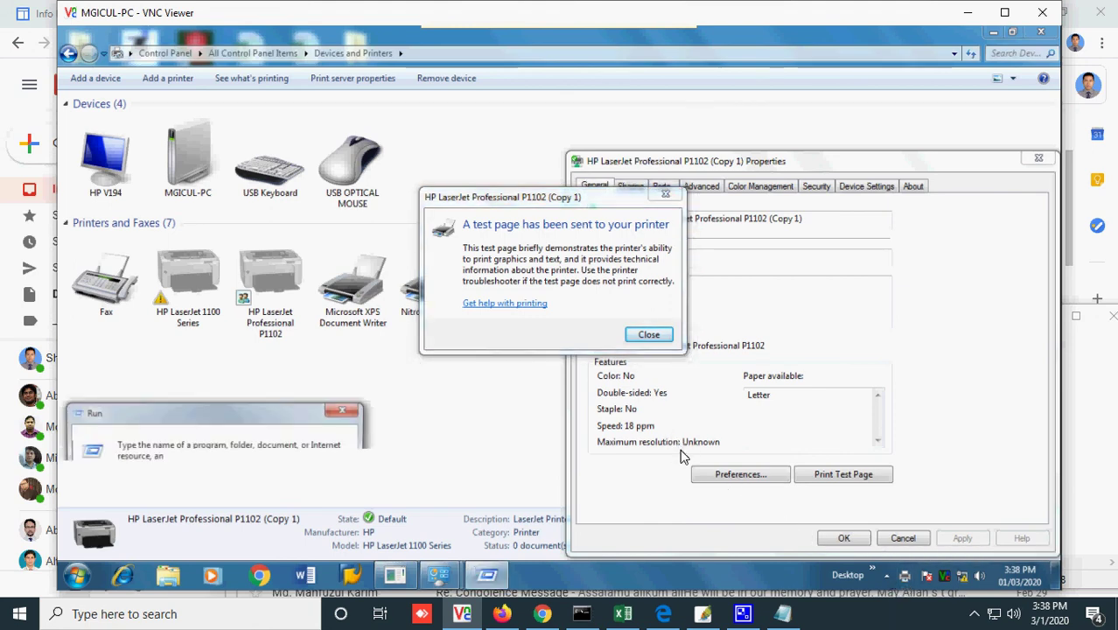
type("note")
key("Down")
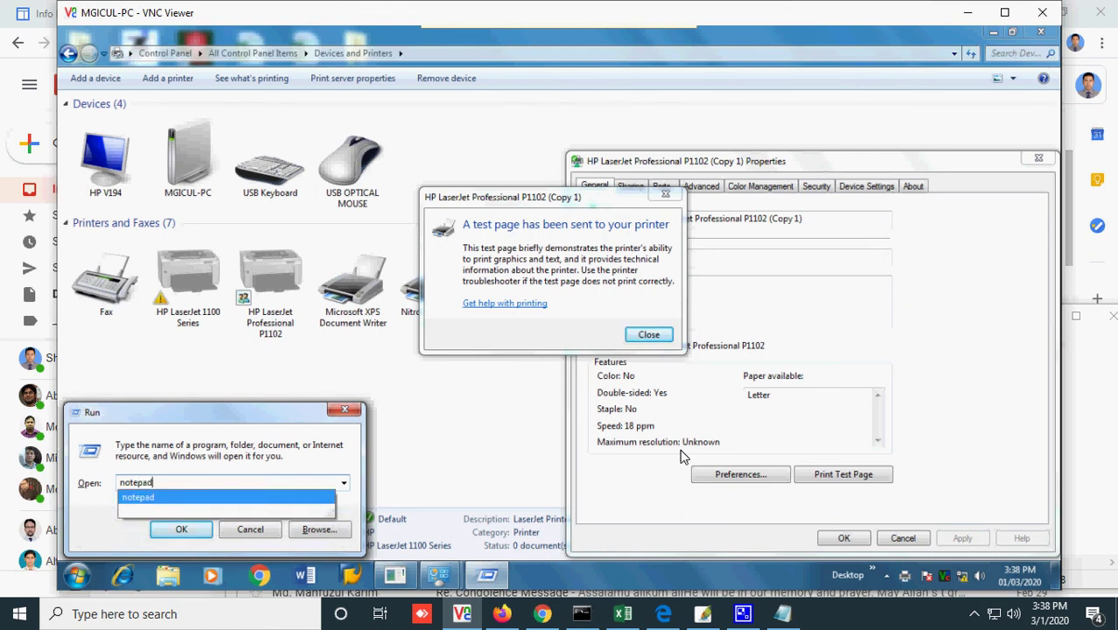
key("Return")
- Type 'Print ki' in Notepad, keep the current colour scheme, and close VNC Viewer
type("Print ki")
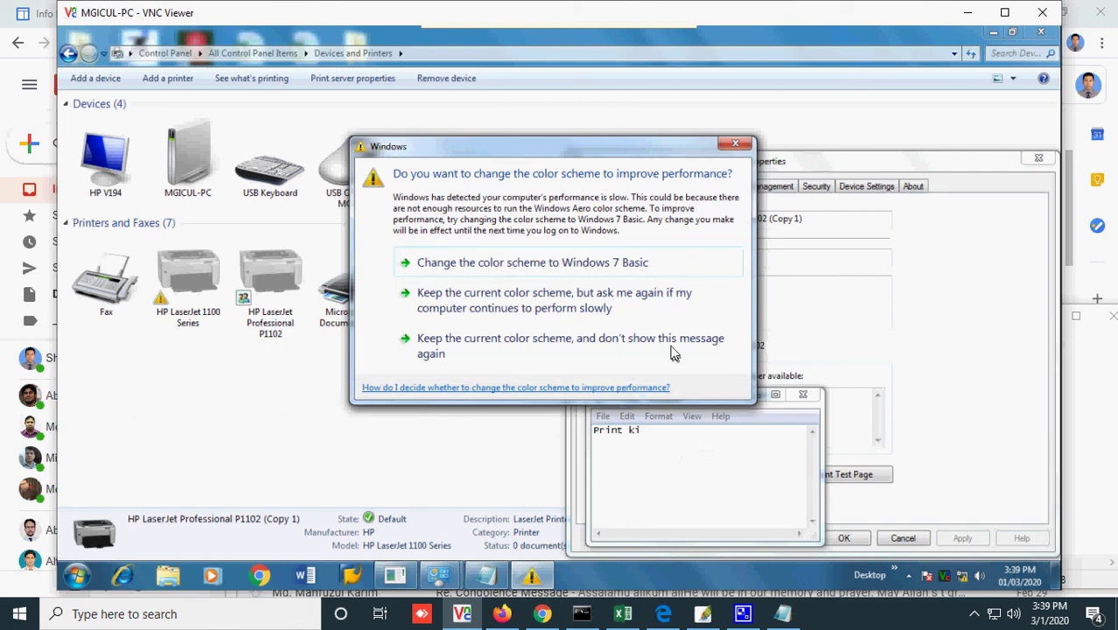
left_click(599, 298)
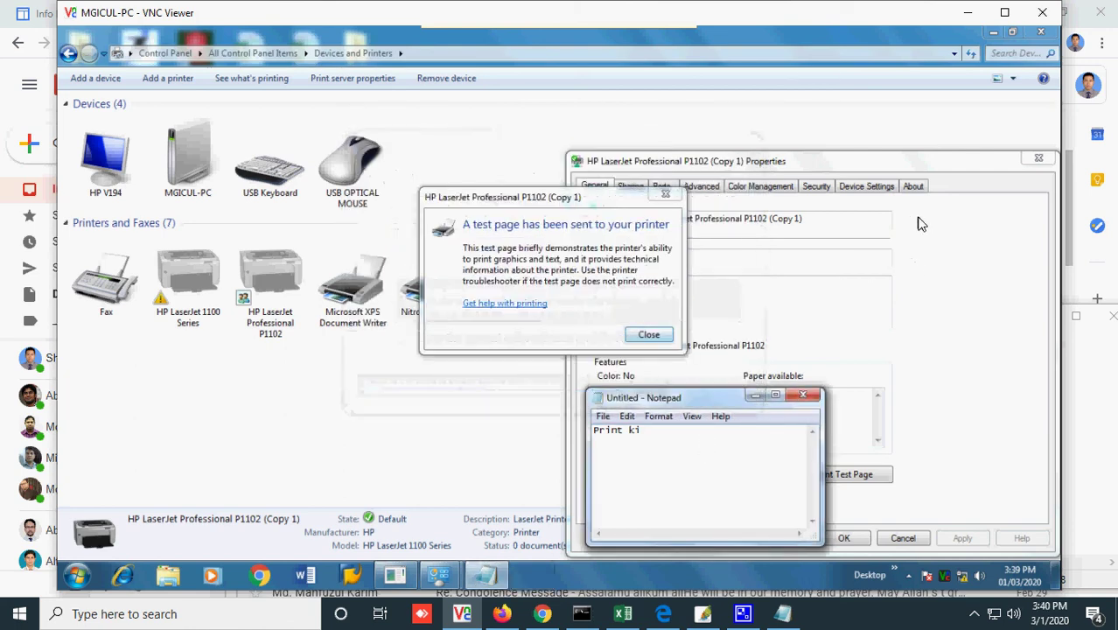
left_click(1041, 13)
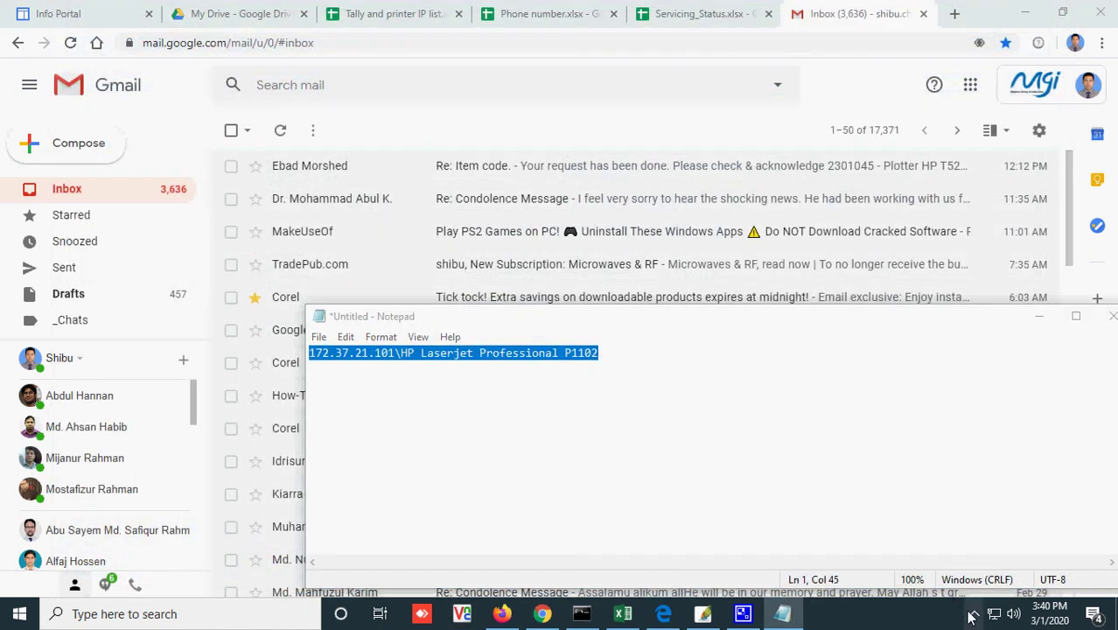